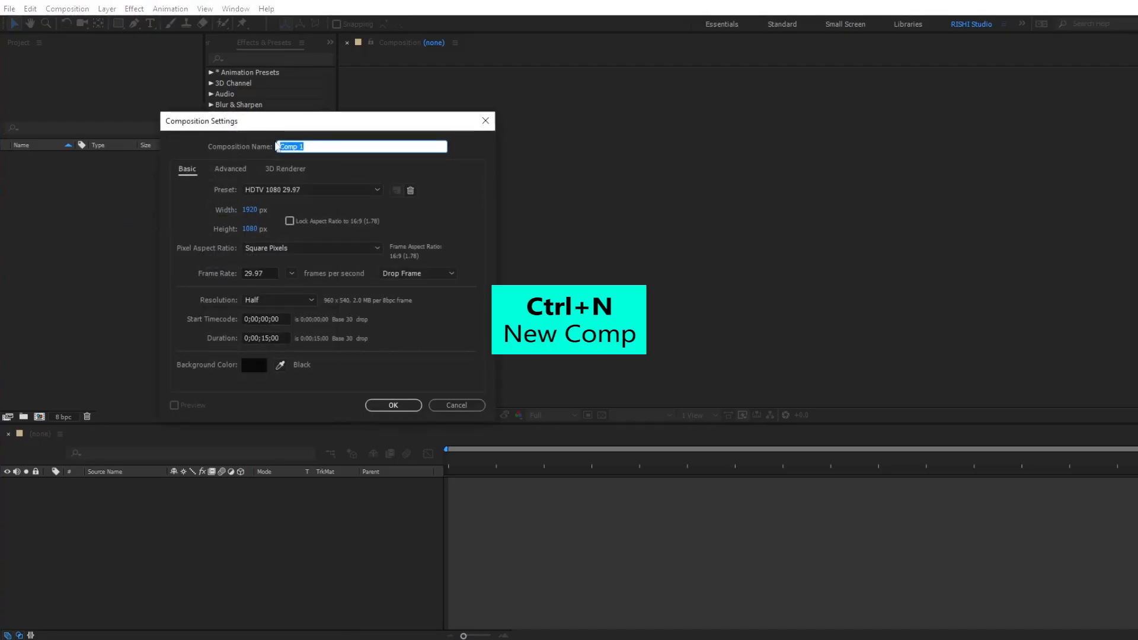
Create a composition named Happy Republic Day 2024 at 1080 x 1080 px with a duration of 0;00;15;00.
type("Happy Republic Day 2024")
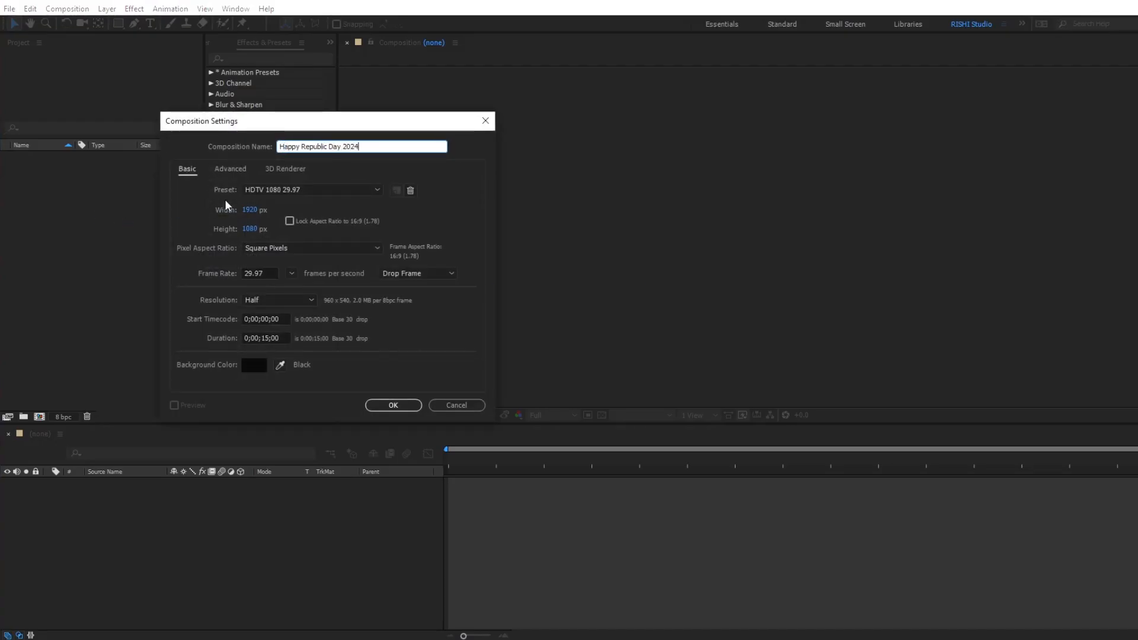
left_click(249, 209)
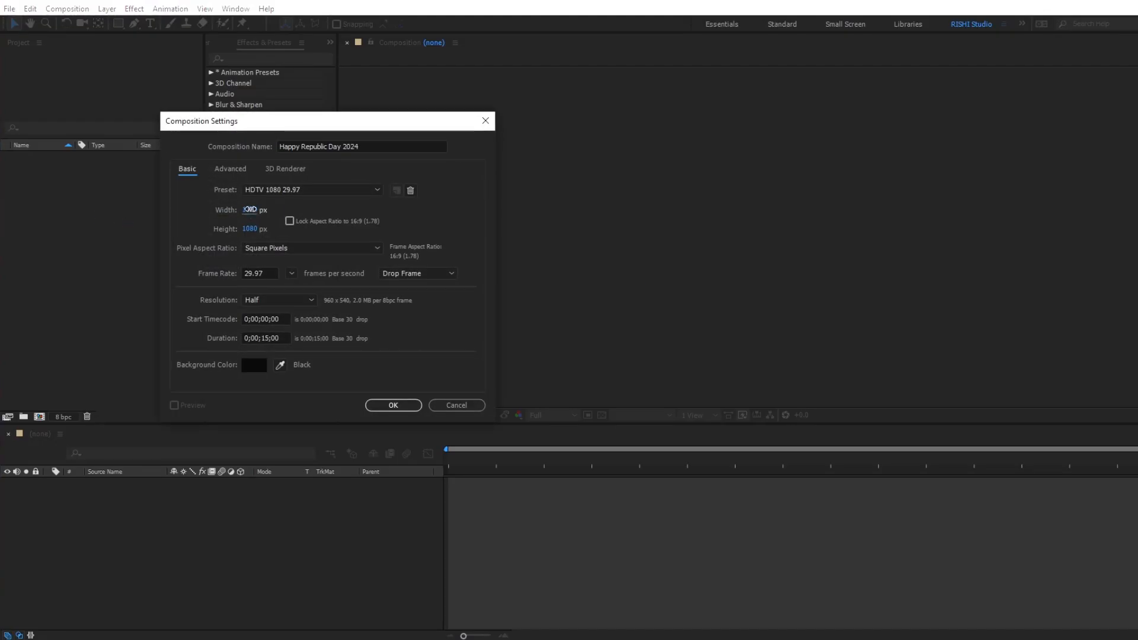
type("1080")
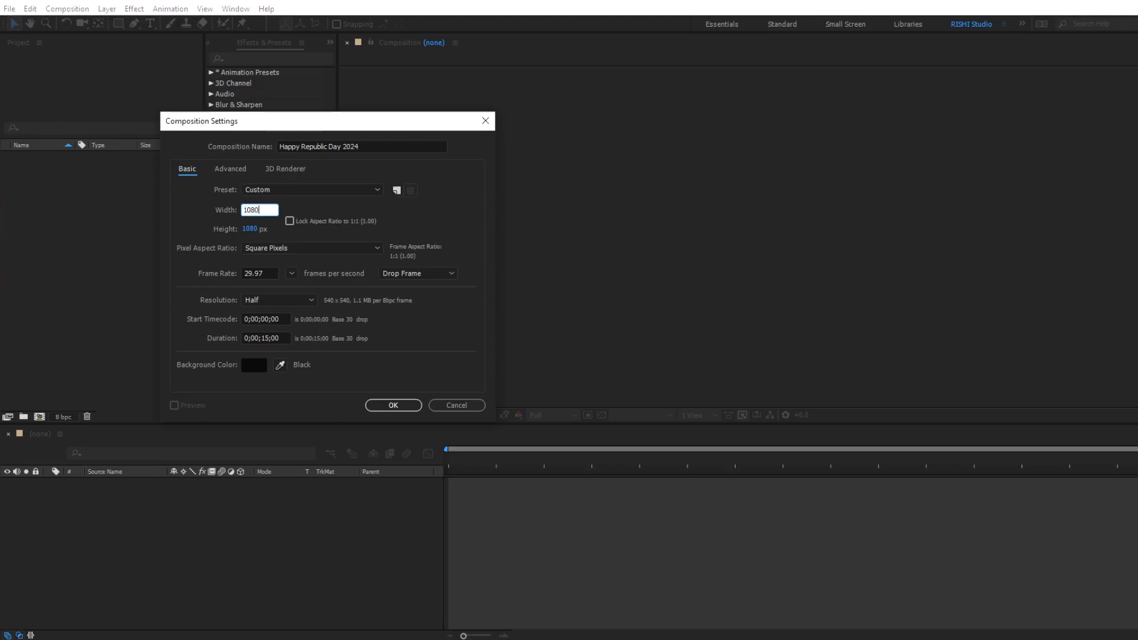
left_click(254, 228)
left_click(270, 338)
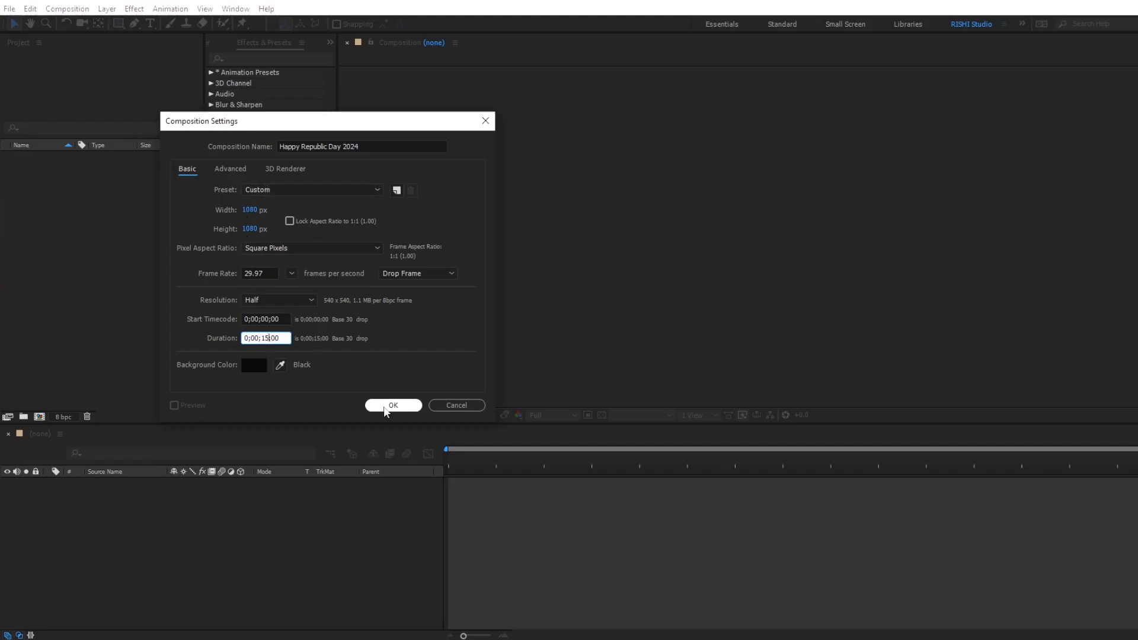
left_click(384, 406)
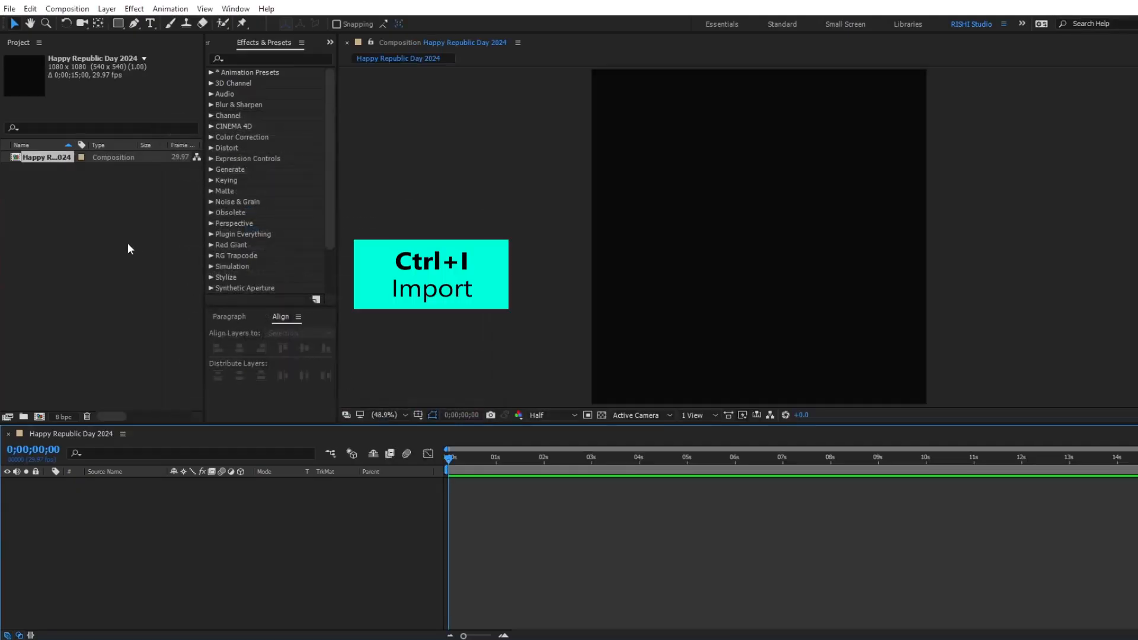
Import the two India Gate images, Plan.png, Sky.jpg, Tree_1.png and Tree_2.png into the project.
left_click(107, 237)
key("ctrl+i")
left_click_drag(149, 172, 496, 112)
left_click(500, 389)
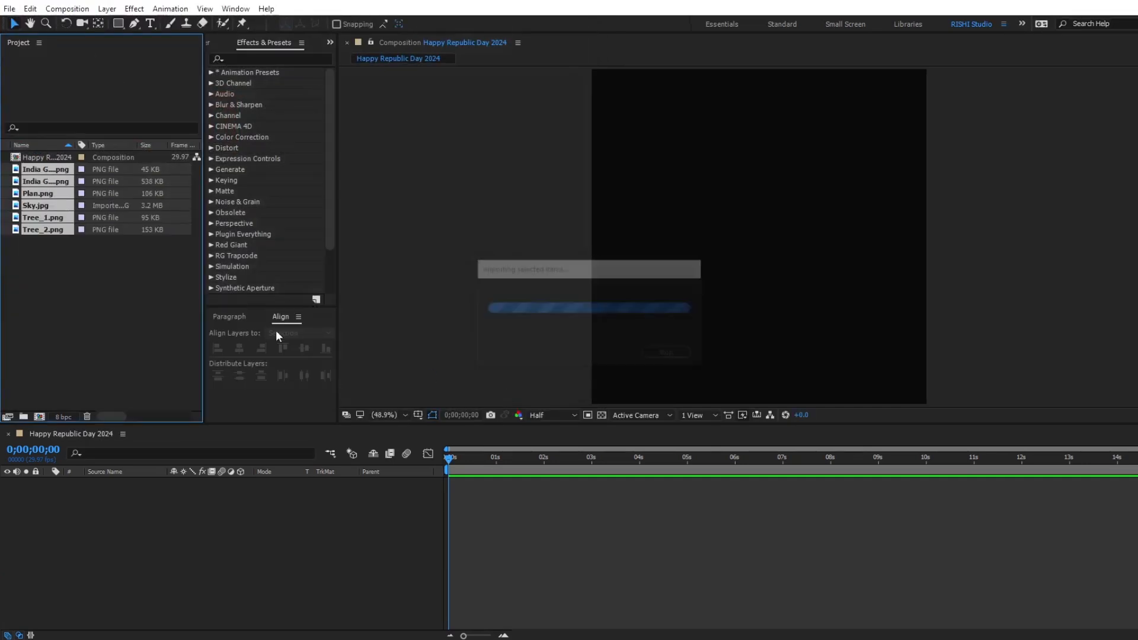
Add India Gate_1.png and India Gate_2.png to the composition as layers.
left_click(36, 172)
left_click(36, 178, "shift")
left_click_drag(37, 166, 133, 506)
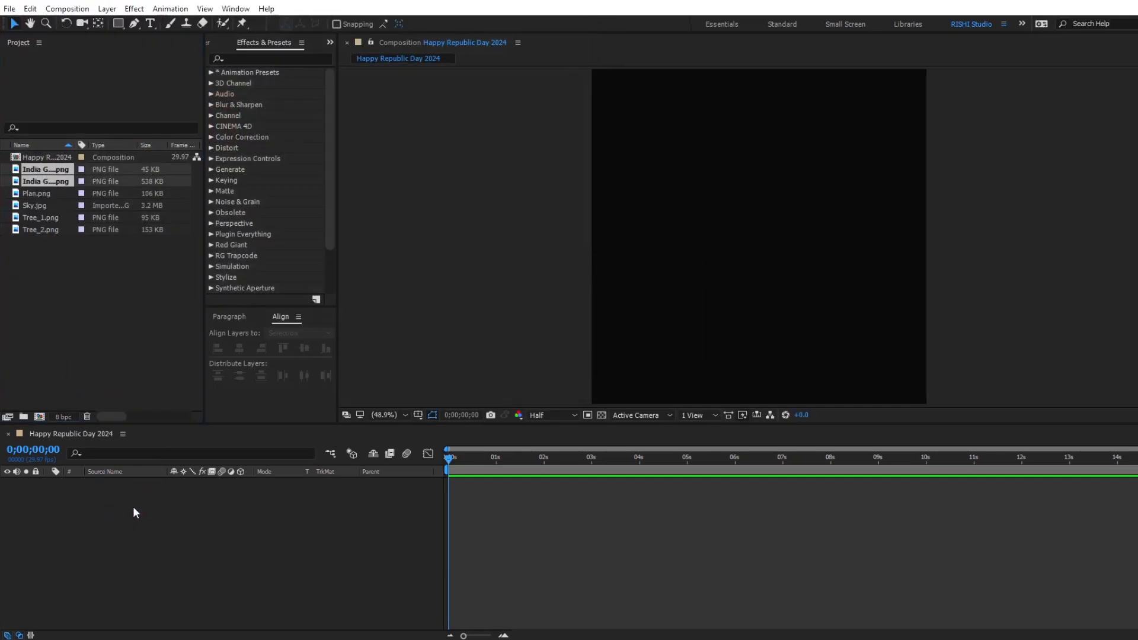
Align the India Gate_1 and India Gate_2 layers to the bottom edge of the composition.
left_click(123, 482)
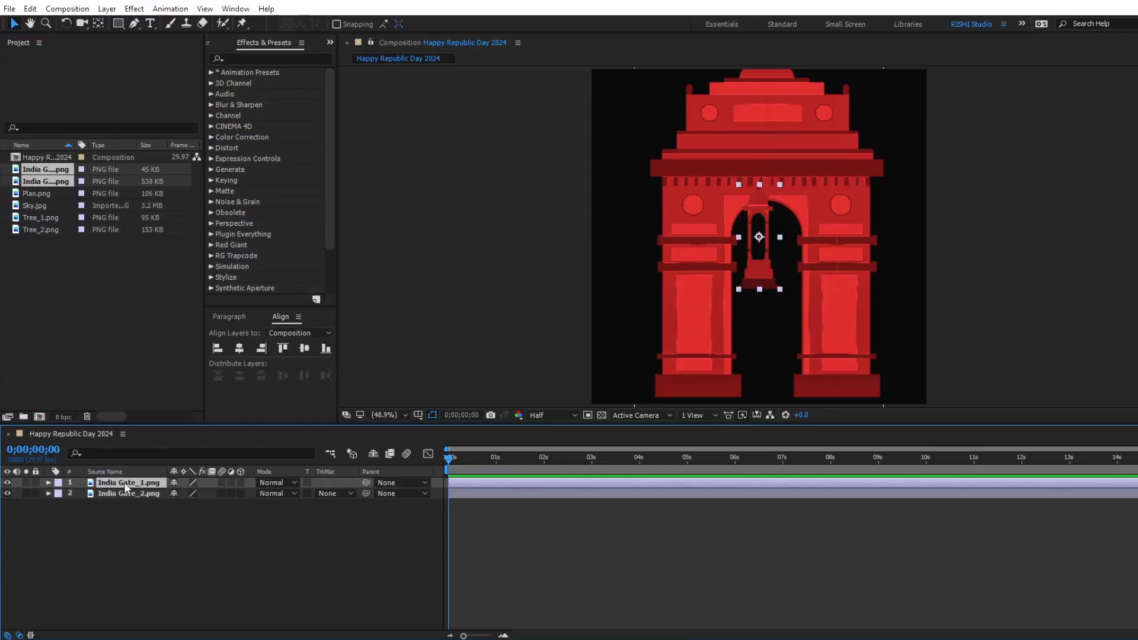
left_click(325, 349)
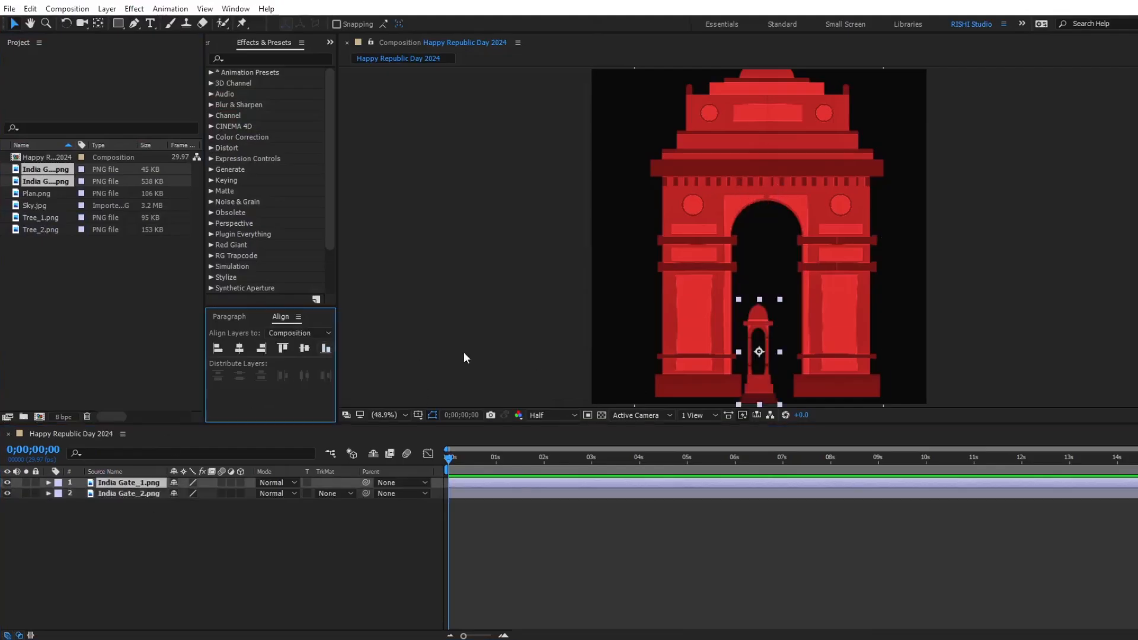
left_click(572, 497)
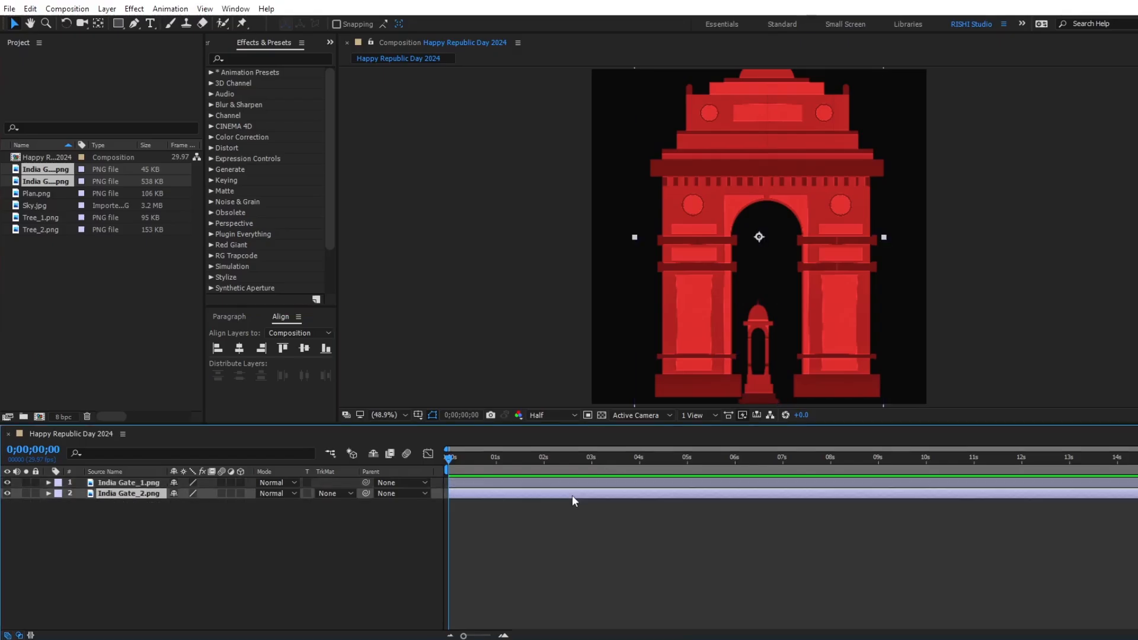
left_click(325, 350)
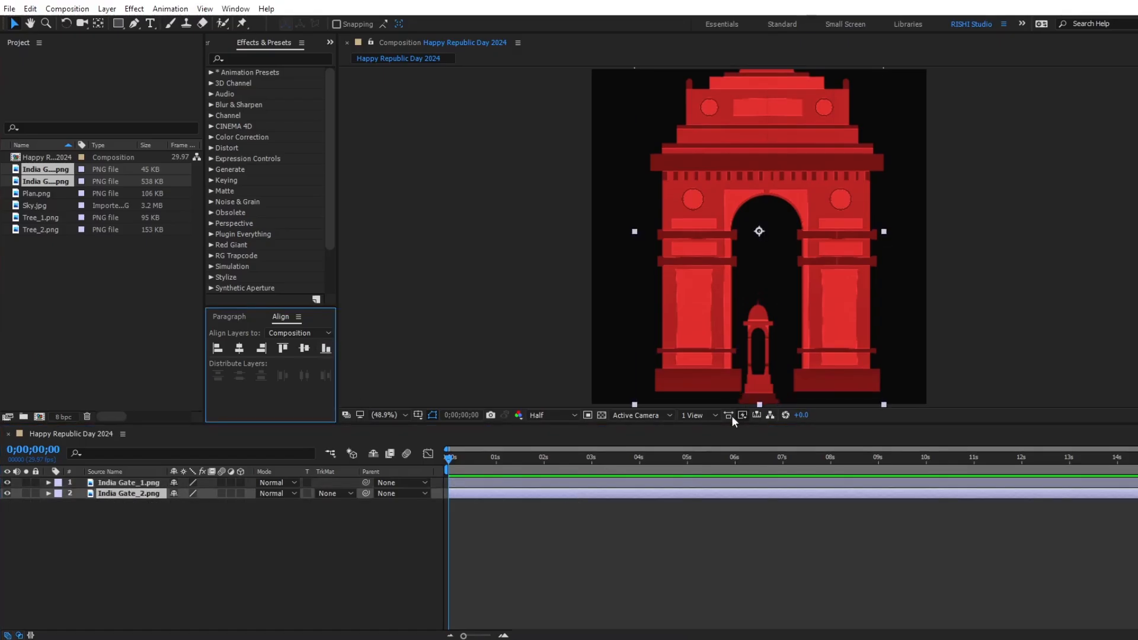
Move the anchor points of India Gate_2 and India Gate_1 to the bottom centre of each image.
left_click(98, 25)
left_click_drag(759, 231, 764, 402)
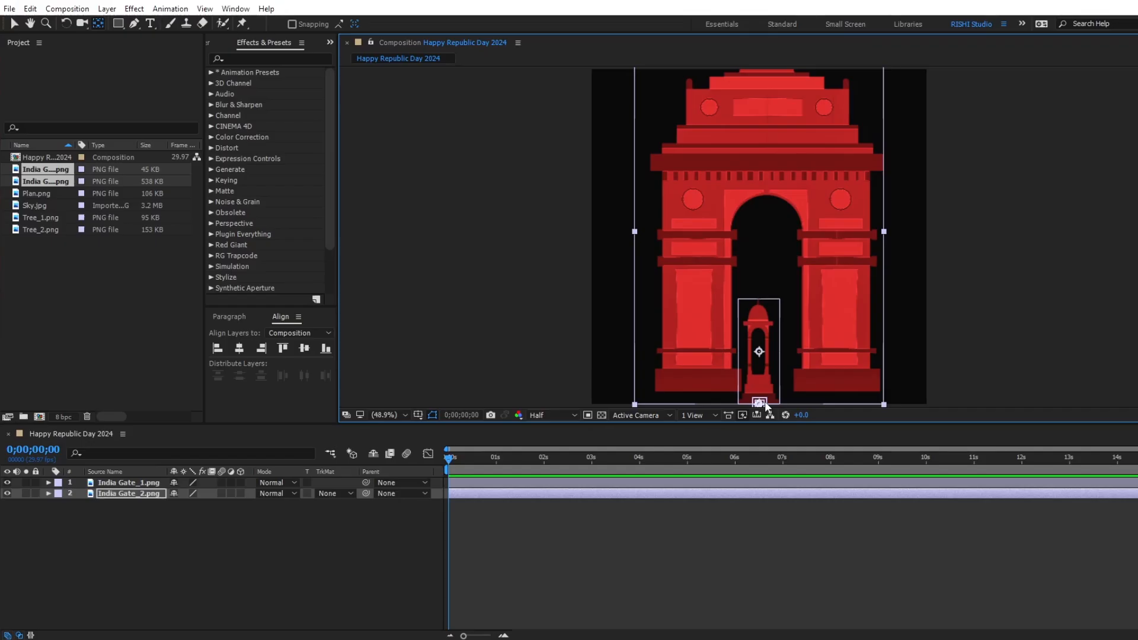
left_click(765, 385)
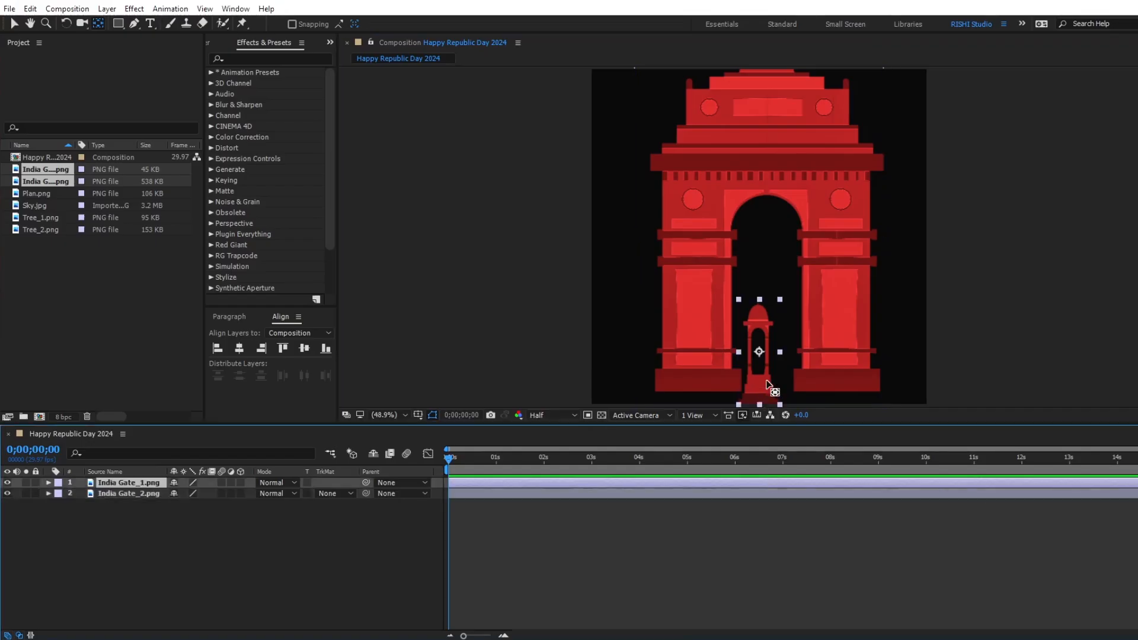
left_click_drag(759, 351, 764, 402)
Make both India Gate layers 3D and return to the Selection tool.
left_click(244, 482)
left_click(244, 493)
key("v")
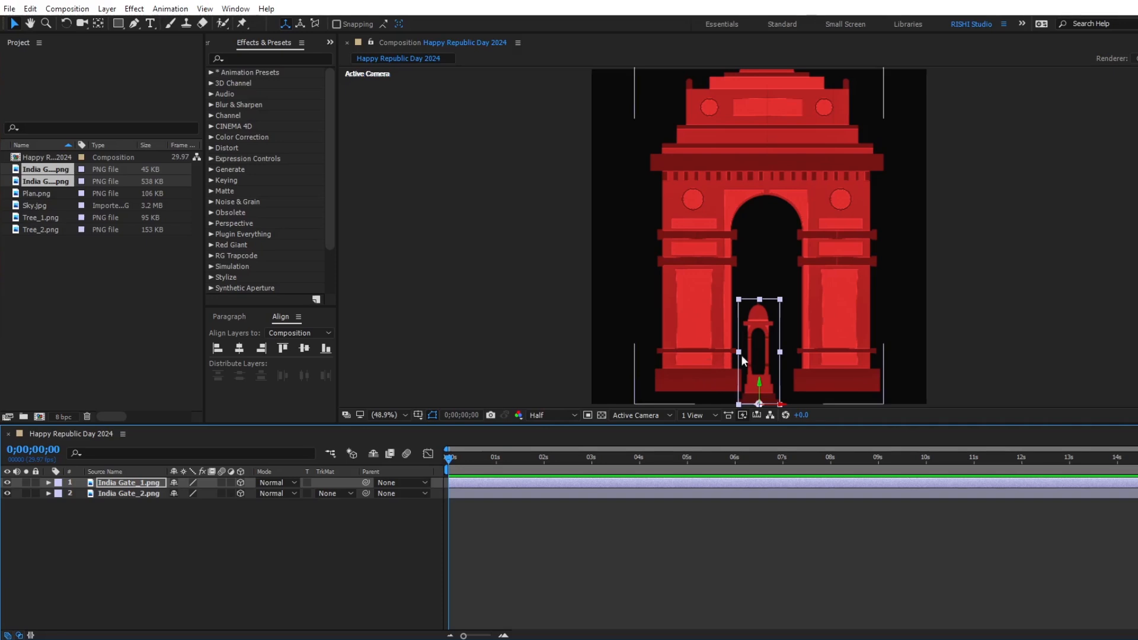
Split the composition viewer into 2 Views - Horizontal and show the Left view beside the Active Camera.
left_click(694, 415)
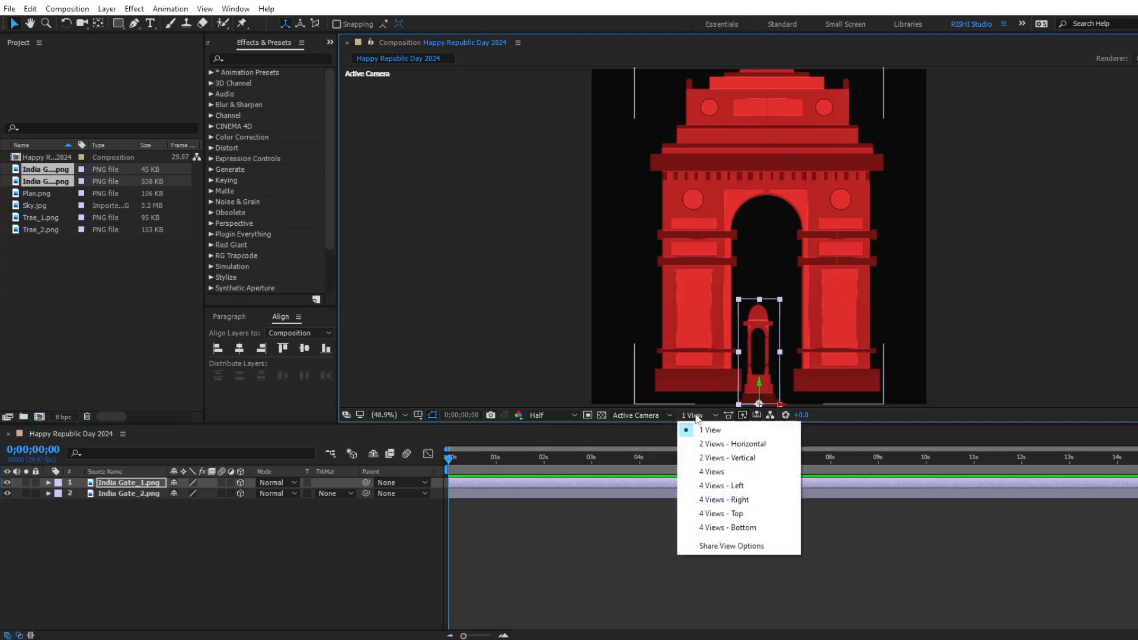
left_click(749, 444)
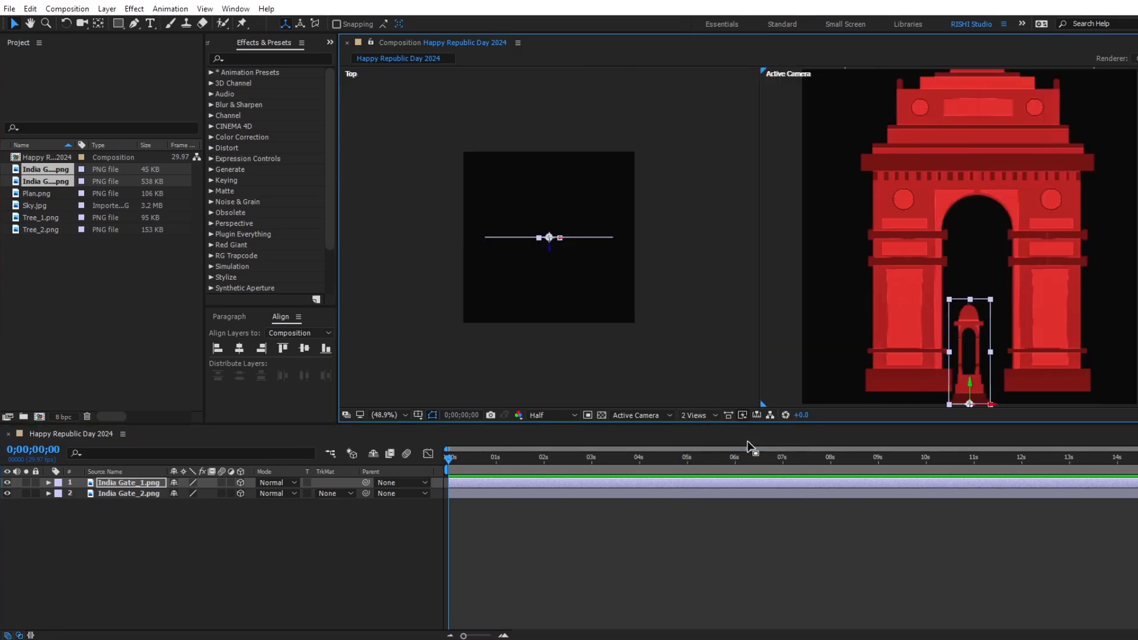
left_click(671, 300)
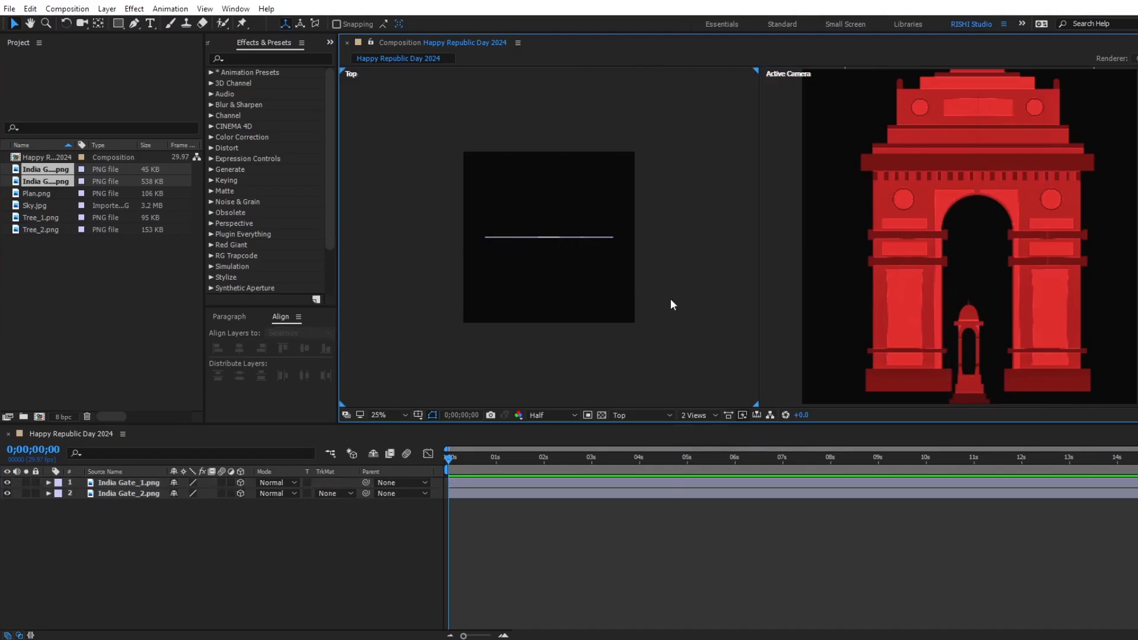
left_click(628, 415)
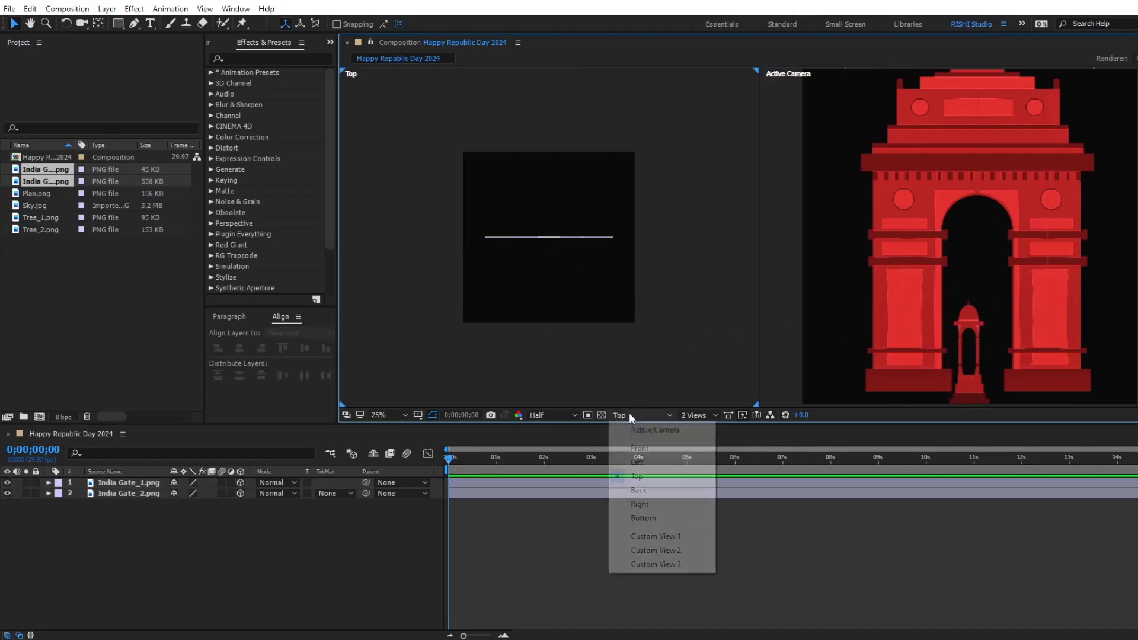
left_click(637, 462)
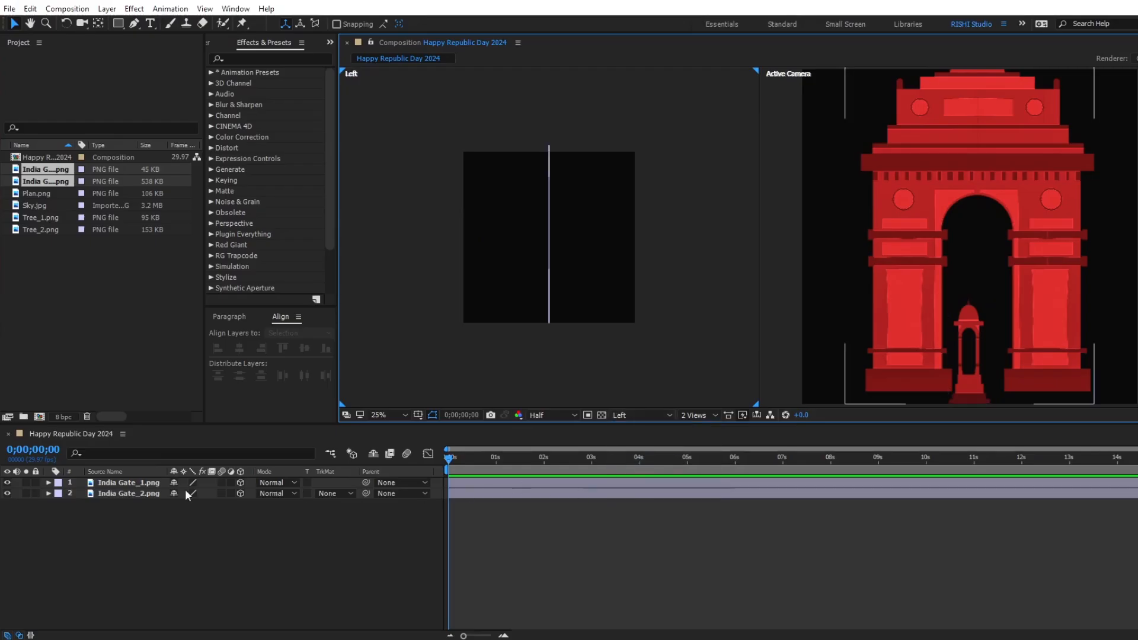
Push India Gate_1 back in depth to the far composition edge and bring India Gate_2 forward to the near edge.
left_click(140, 482)
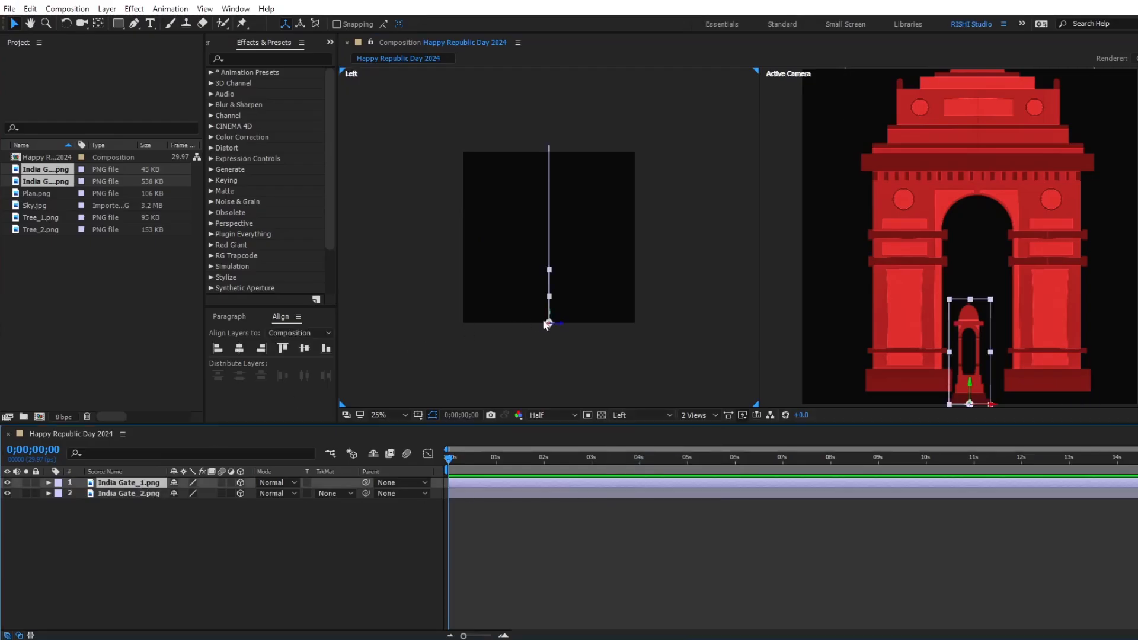
left_click_drag(558, 322, 473, 325)
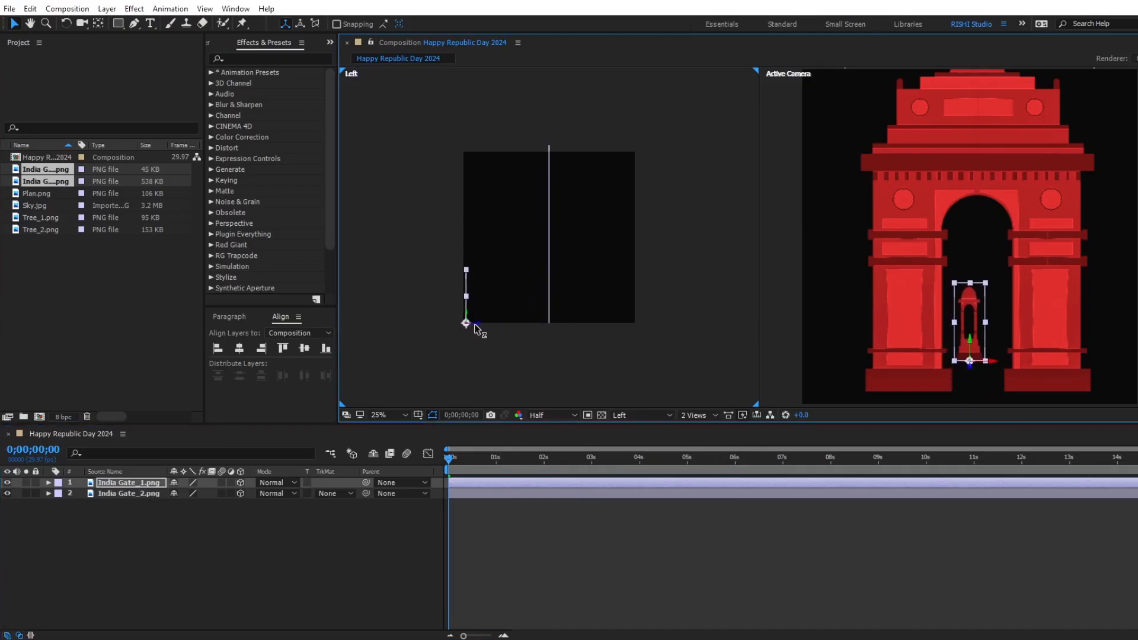
left_click(551, 317)
left_click_drag(563, 325, 644, 322)
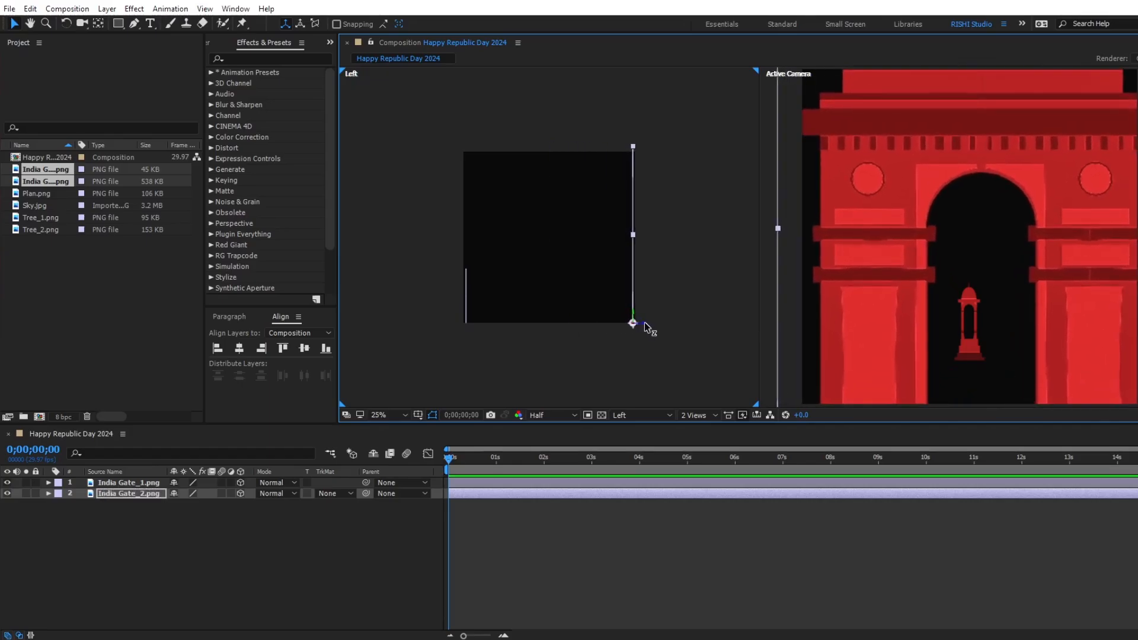
left_click(585, 535)
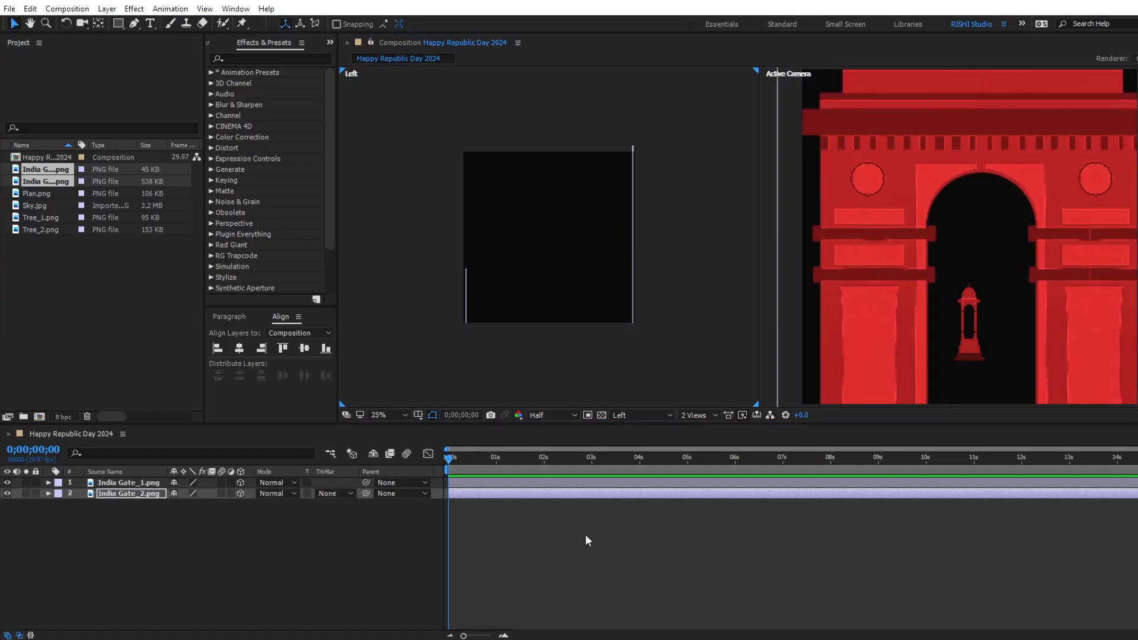
Create a composition-sized rectangle shape layer and set its fill colour to D29B40.
double_click(119, 24)
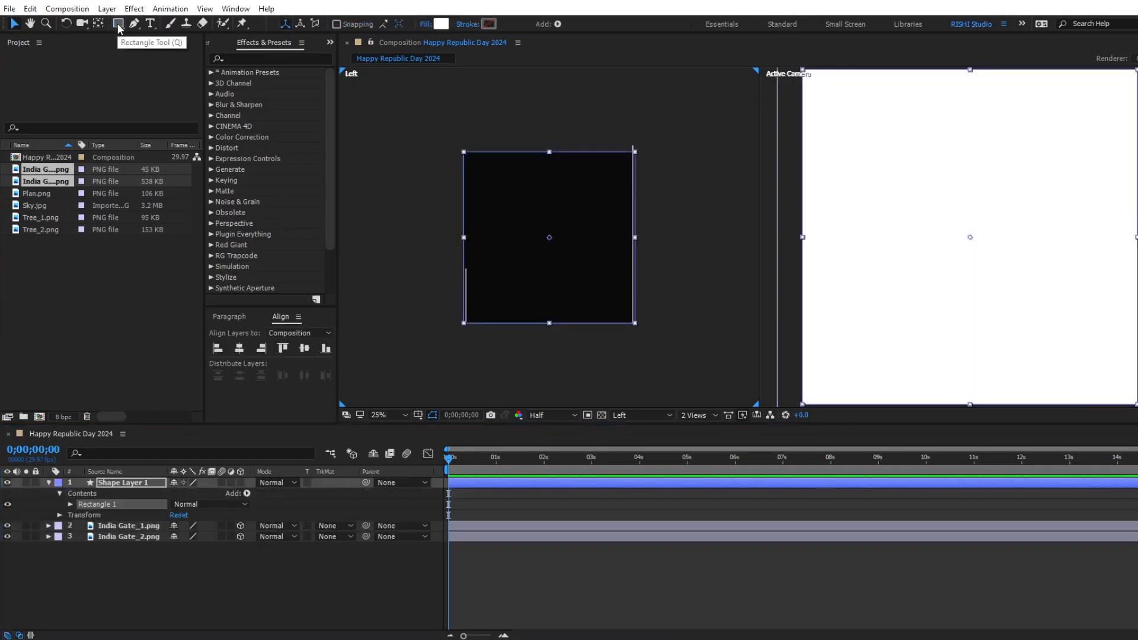
left_click(441, 24)
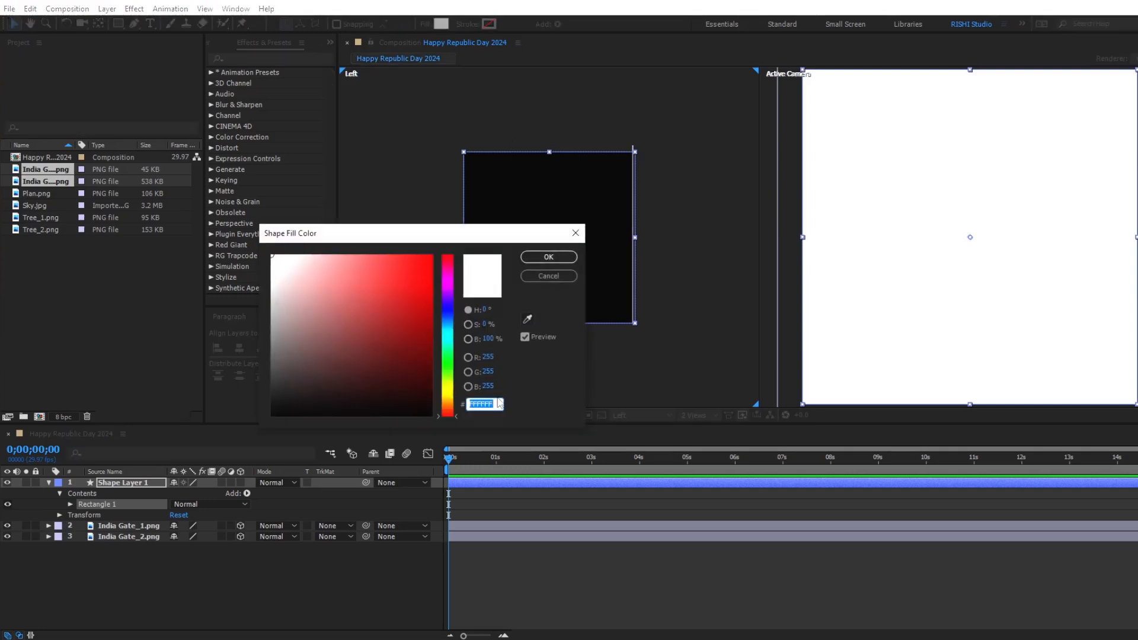
type("D")
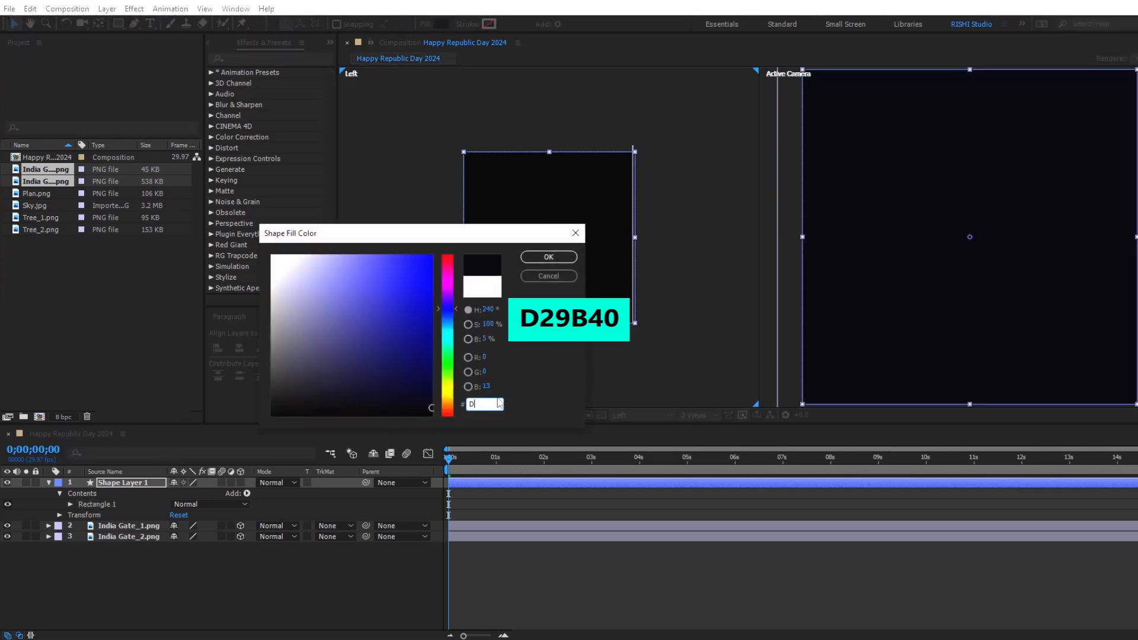
type("29B4")
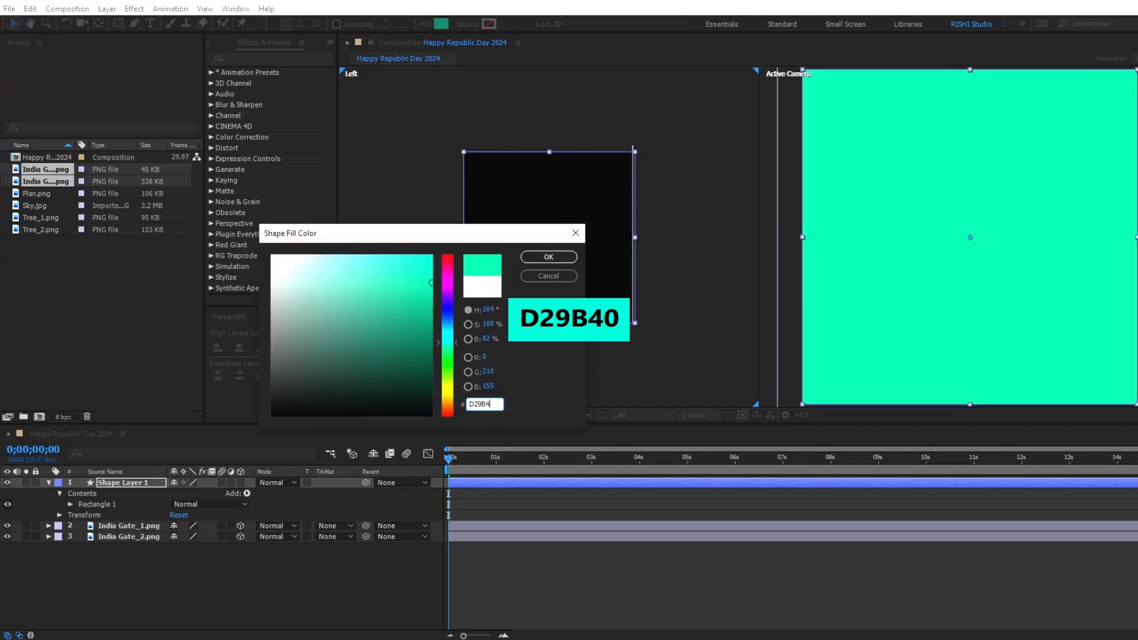
type("0")
left_click(548, 257)
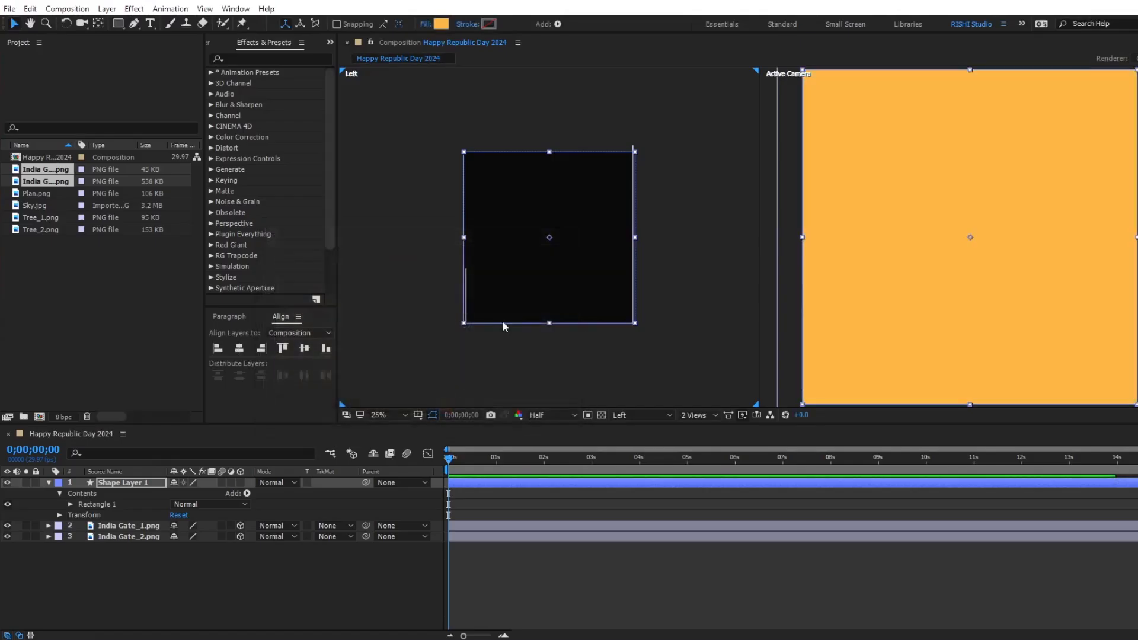
Make the rectangle layer 3D, set its X Rotation to 90° and lower it to the base of the gates as a floor.
left_click(240, 482)
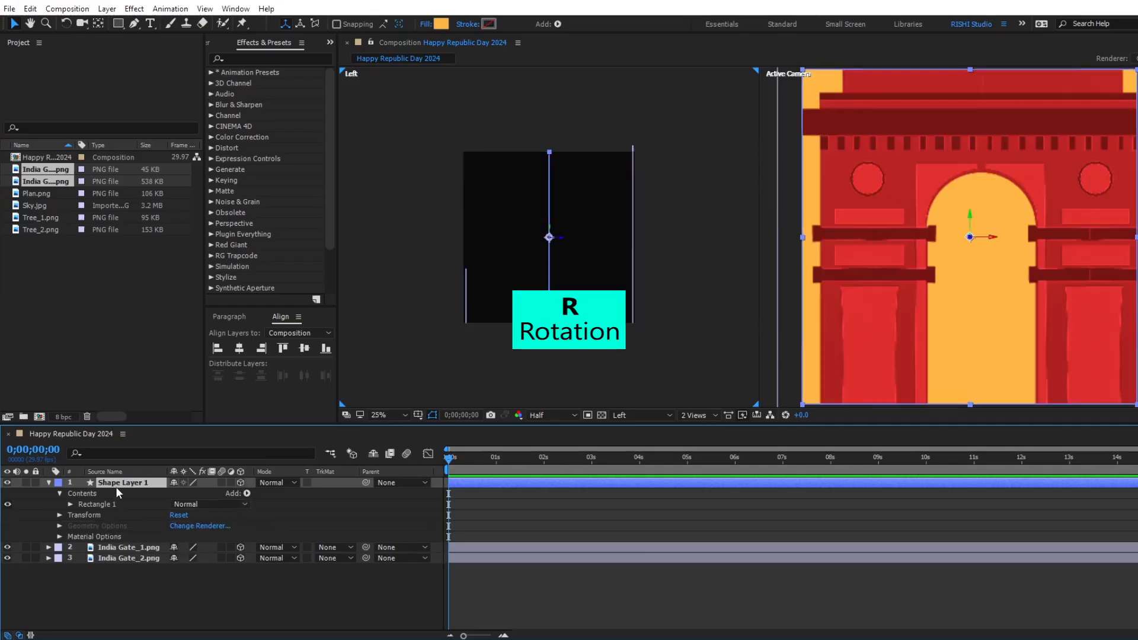
key("r")
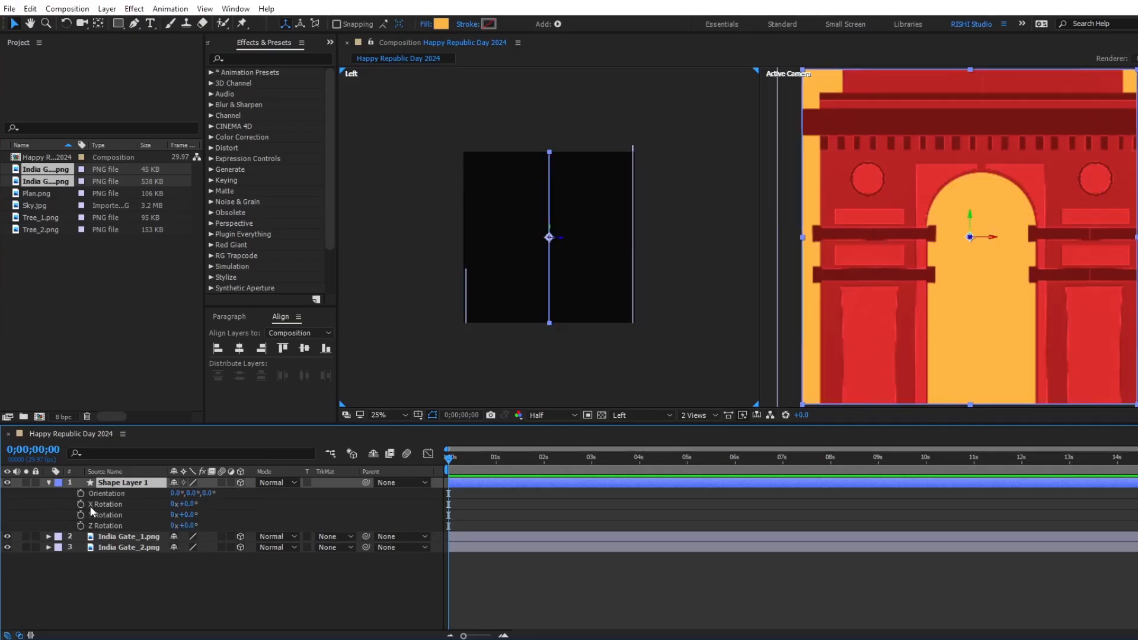
left_click(187, 504)
type("90")
key("Return")
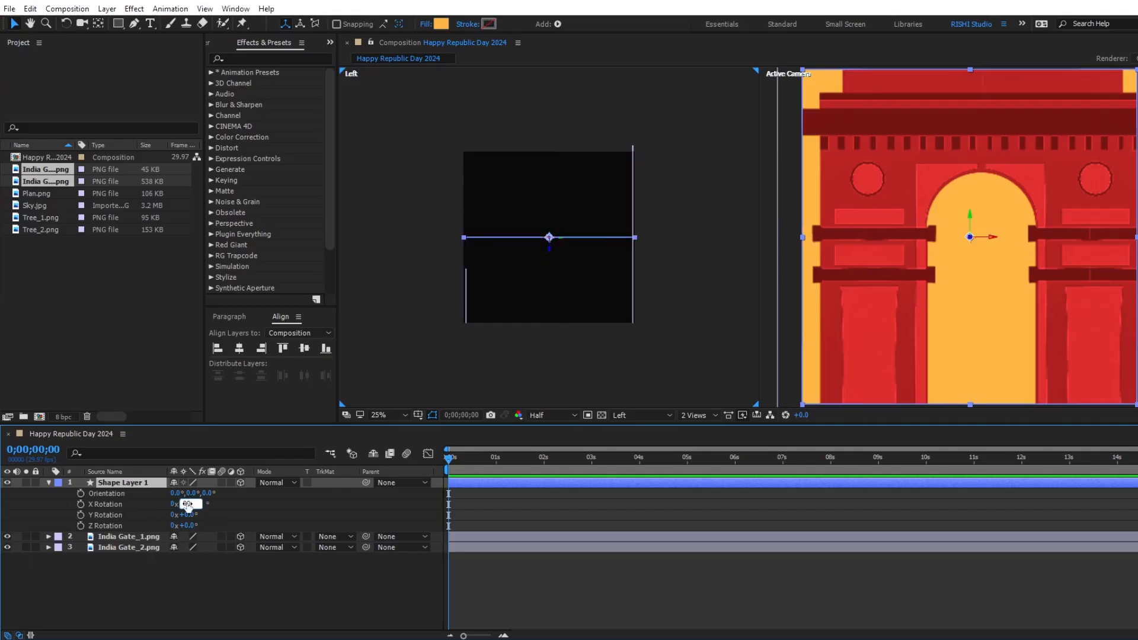
left_click_drag(549, 252, 541, 338)
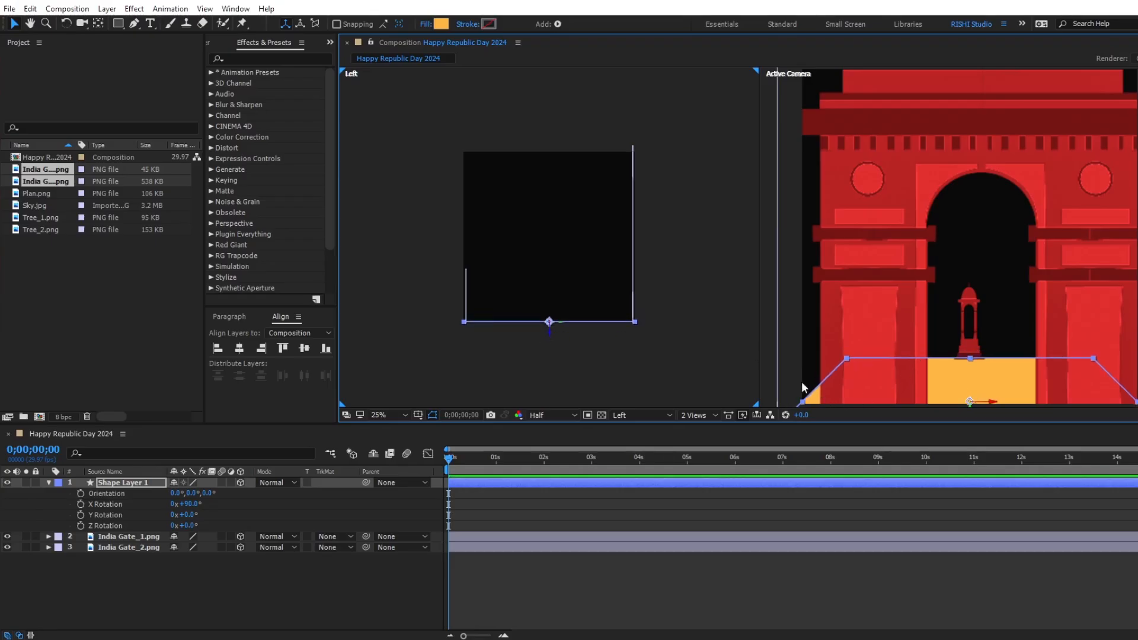
Create a two-node camera layer named Camera 1 with the 35mm preset.
scroll(902, 288, "down", 3)
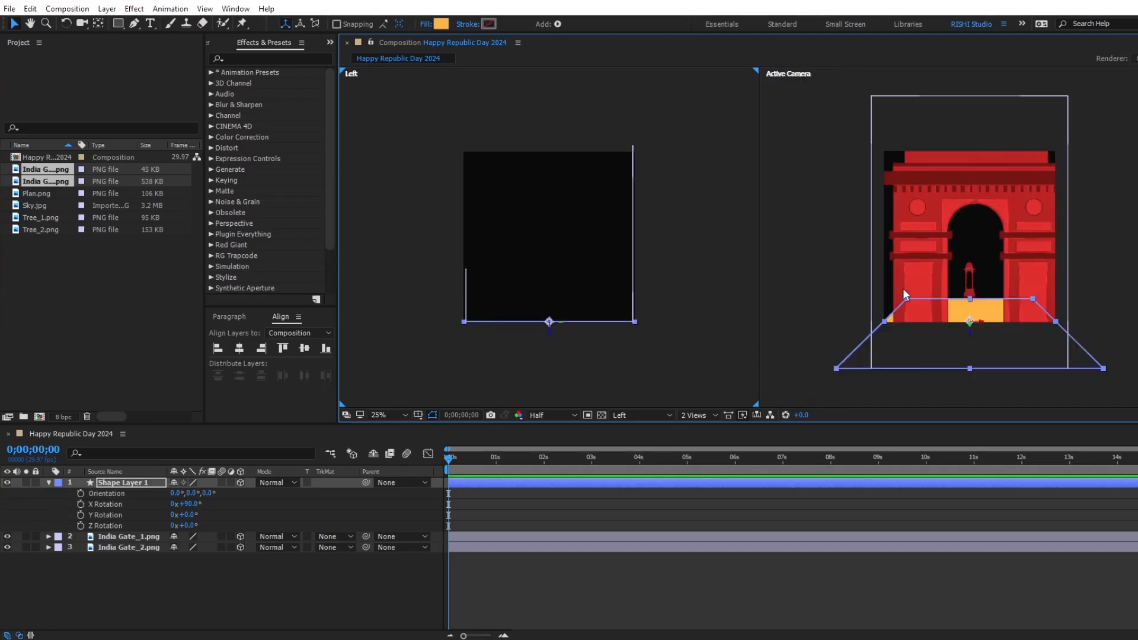
right_click(403, 577)
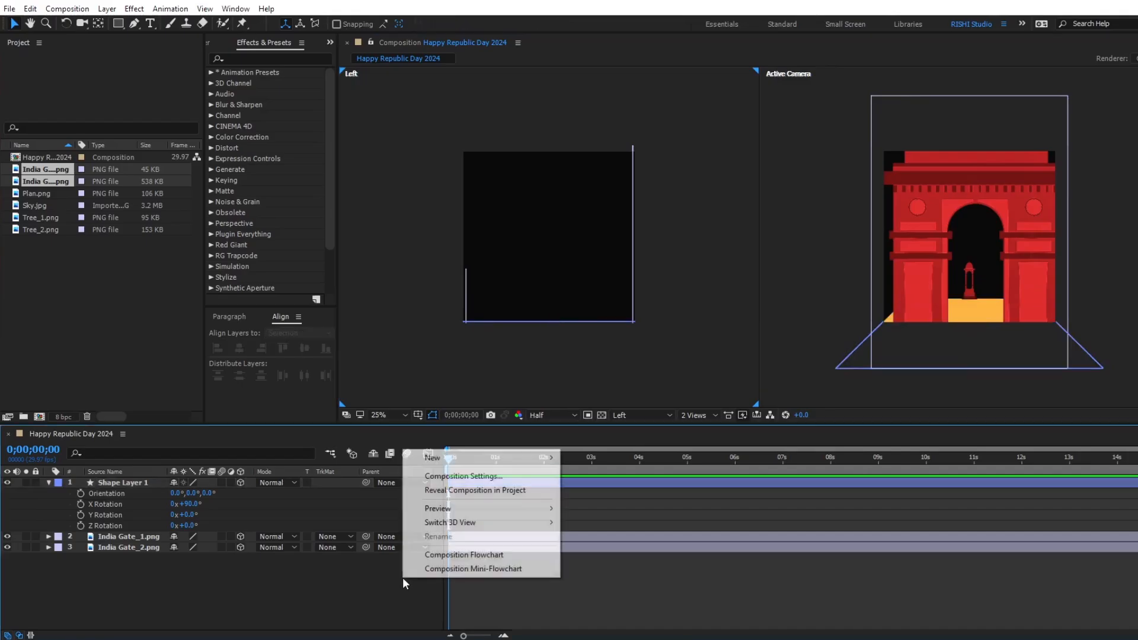
mouse_move(438, 457)
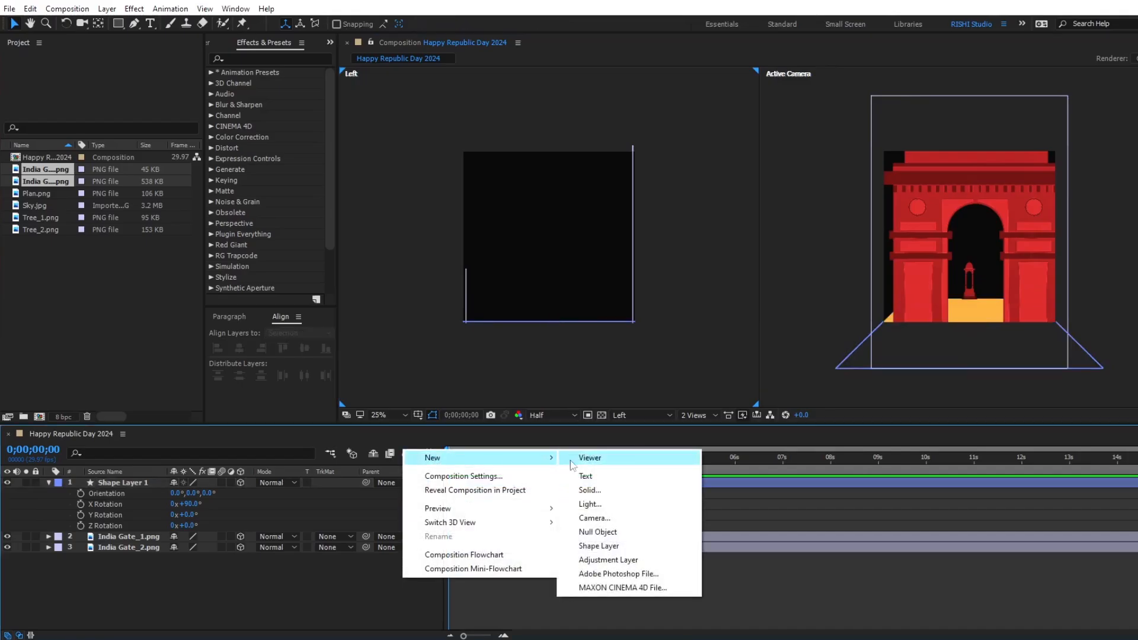
left_click(607, 519)
left_click(637, 222)
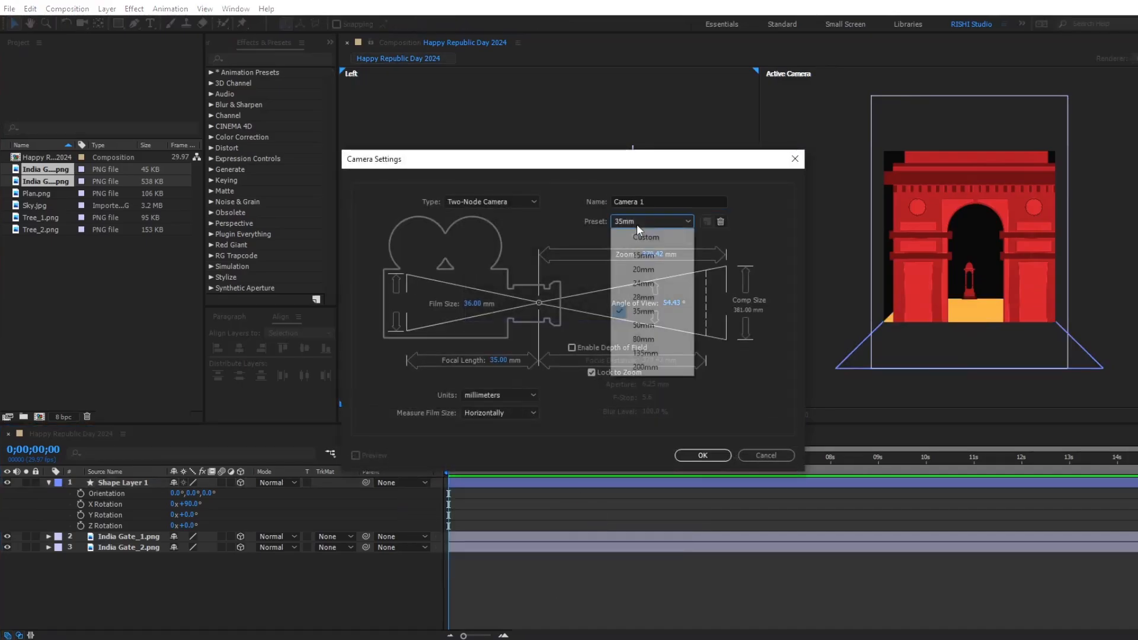
left_click(644, 308)
left_click(703, 455)
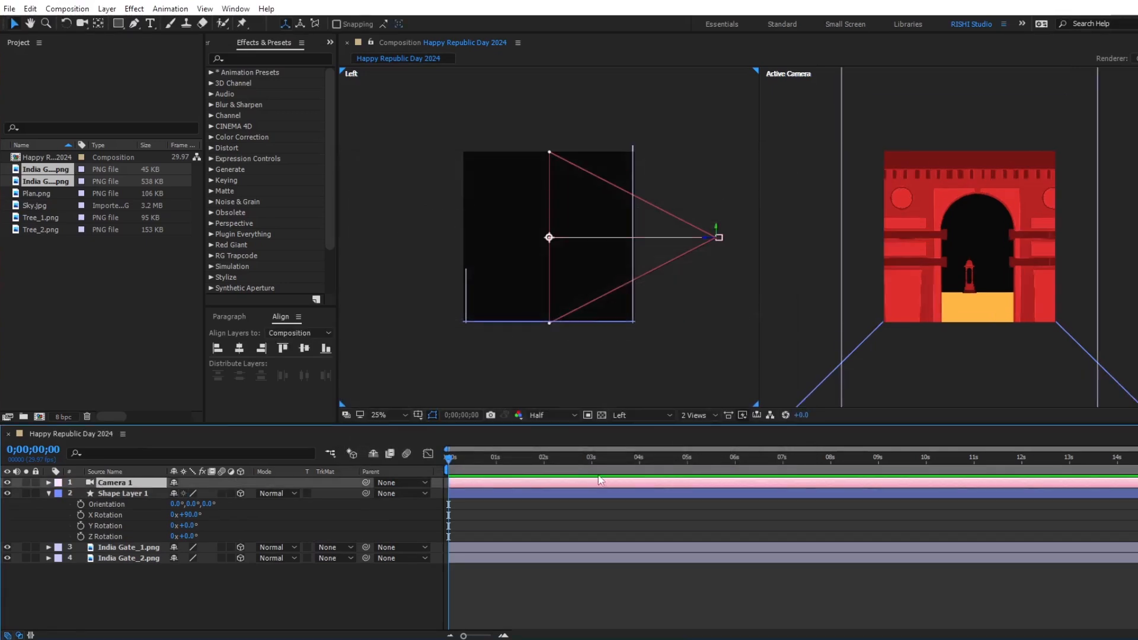
Move the camera to about Position 540, 896, 82 facing the rear monument, and keyframe its Point of Interest and Position at 0 seconds.
left_click_drag(717, 230, 531, 298)
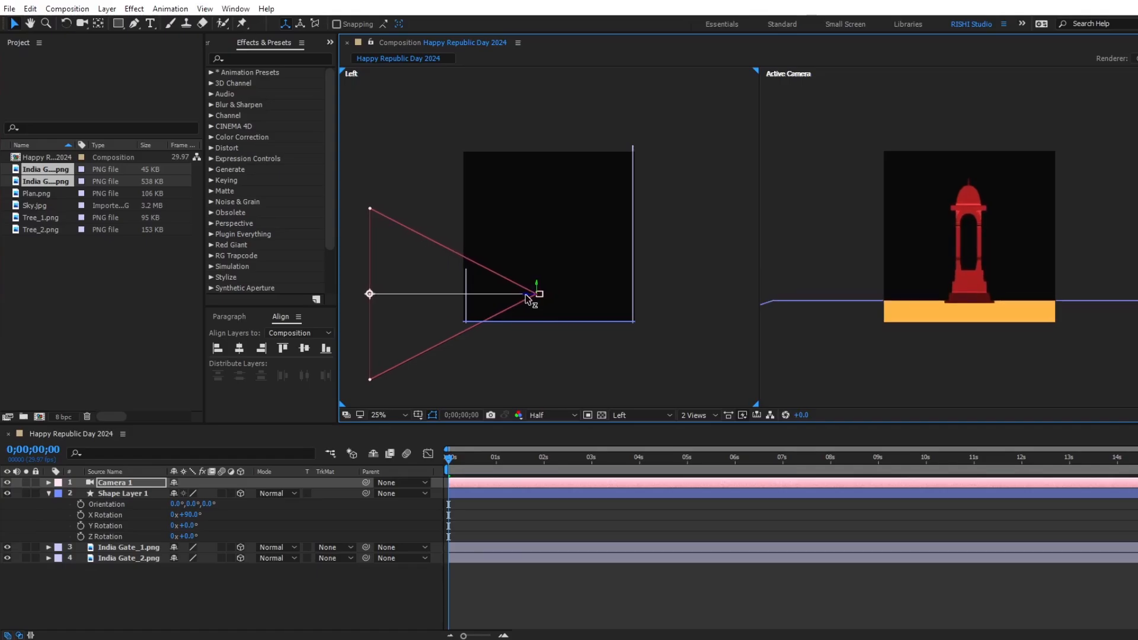
left_click(49, 483)
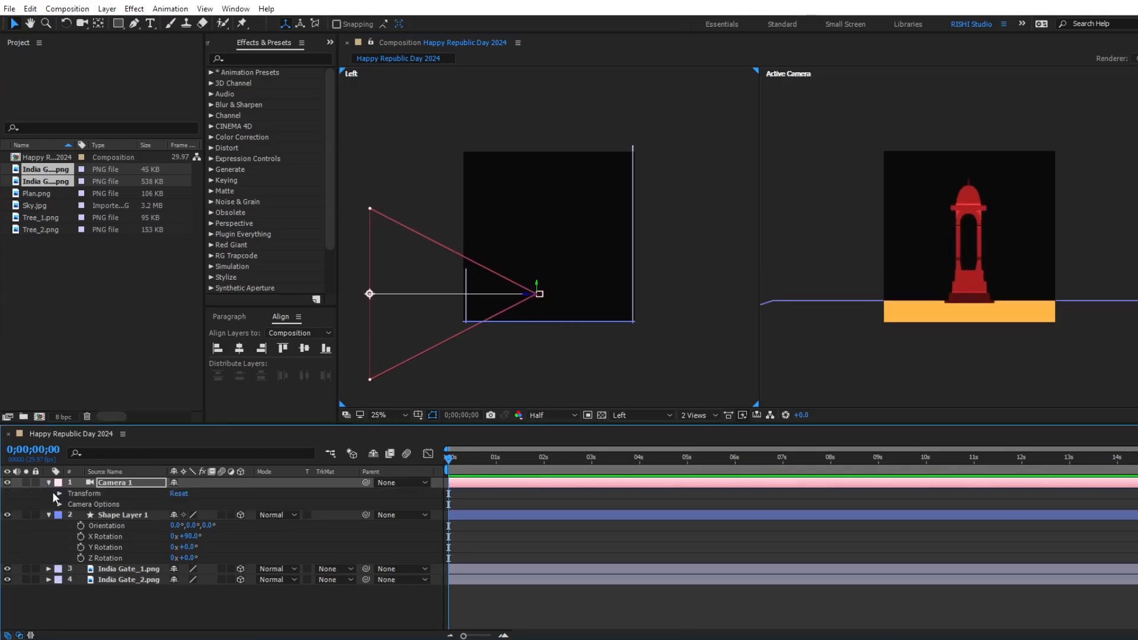
left_click(60, 493)
left_click(80, 504)
left_click(80, 514)
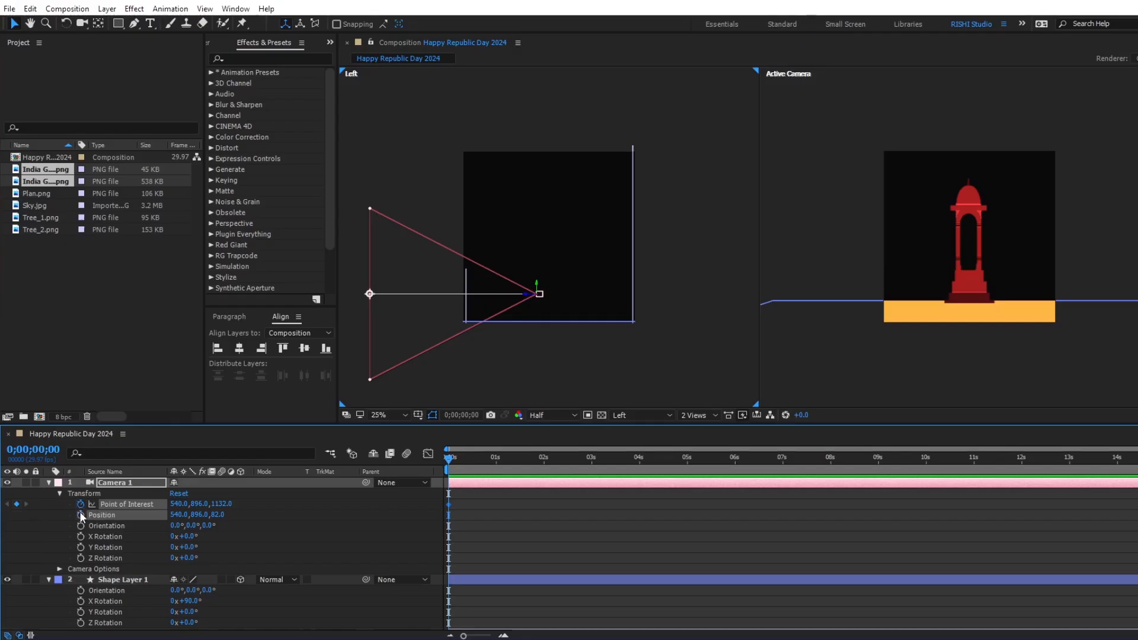
At 9 seconds, pull the camera back in front of the large gate and raise it to about Position 540, 364, -2234.
left_click(878, 463)
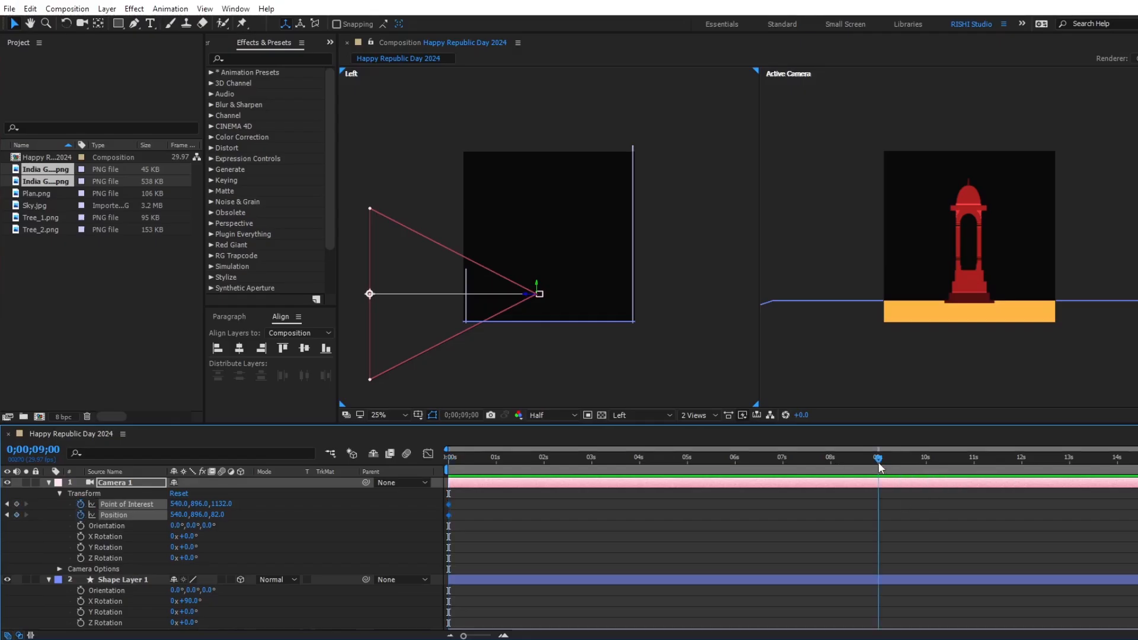
left_click_drag(525, 295, 890, 299)
key("h")
left_click_drag(737, 296, 563, 298)
key("v")
left_click_drag(730, 285, 732, 202)
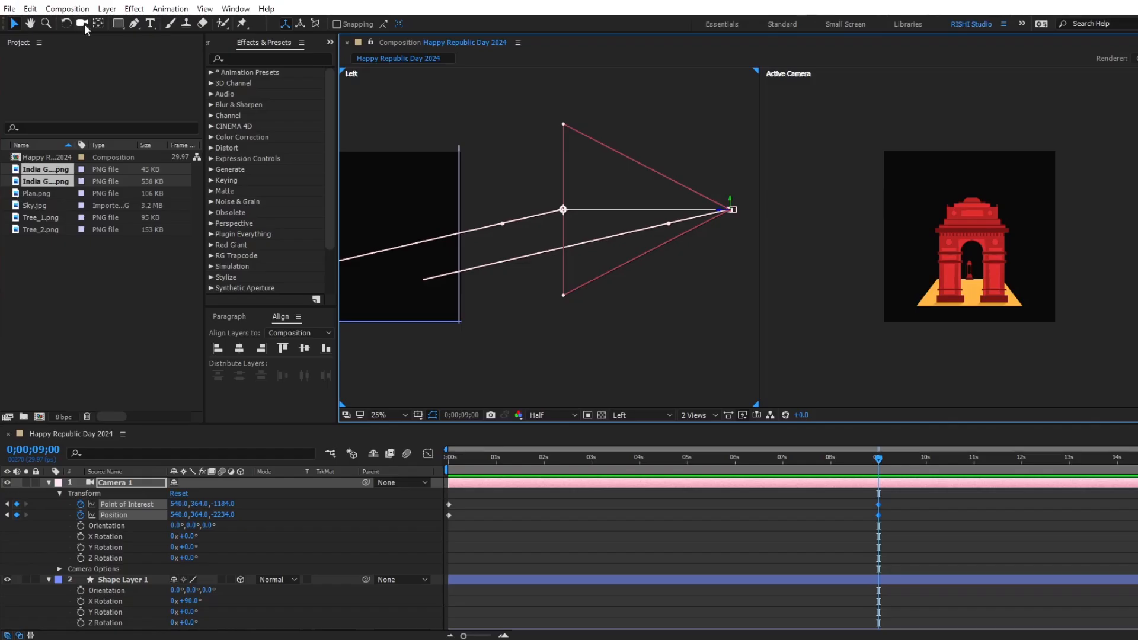
At 9 seconds, orbit the camera to a lower viewing angle and track it vertically to reframe the gate.
left_click(84, 23)
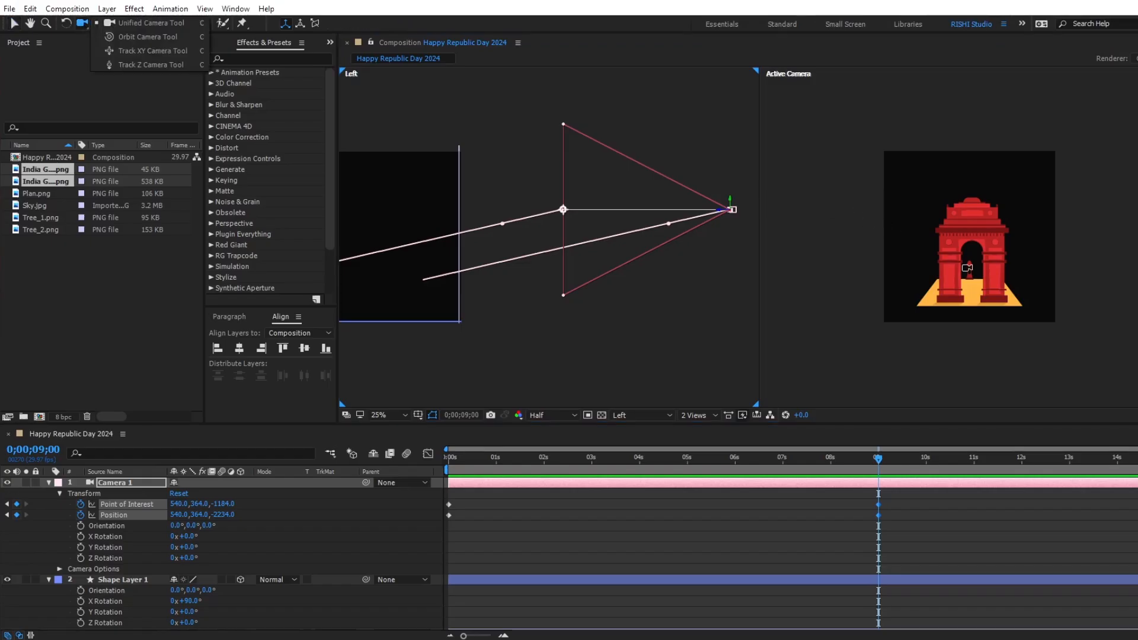
mouse_move(967, 267)
left_mouse_down()
mouse_move(951, 237)
mouse_move(963, 274)
mouse_move(963, 259)
left_mouse_up()
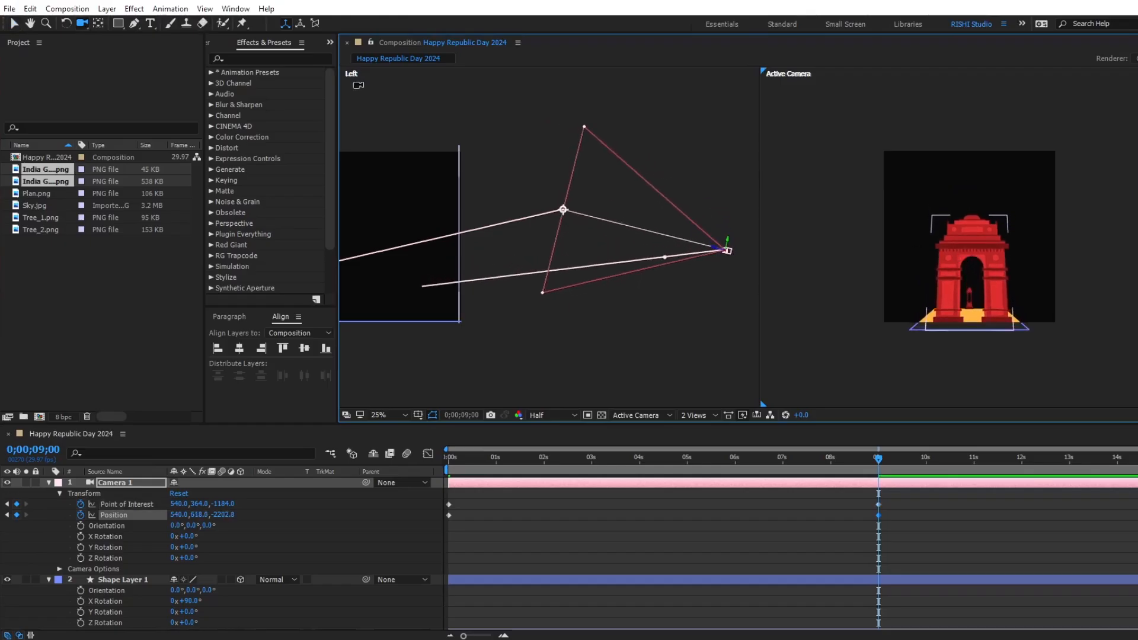
left_click_drag(83, 23, 119, 50)
left_click_drag(973, 300, 971, 260)
Track the camera farther back and adjust its height, ending at about Position 540, 827, -2398 and Point of Interest 540, 515, -1146.
left_click_drag(82, 24, 131, 70)
right_click(972, 286)
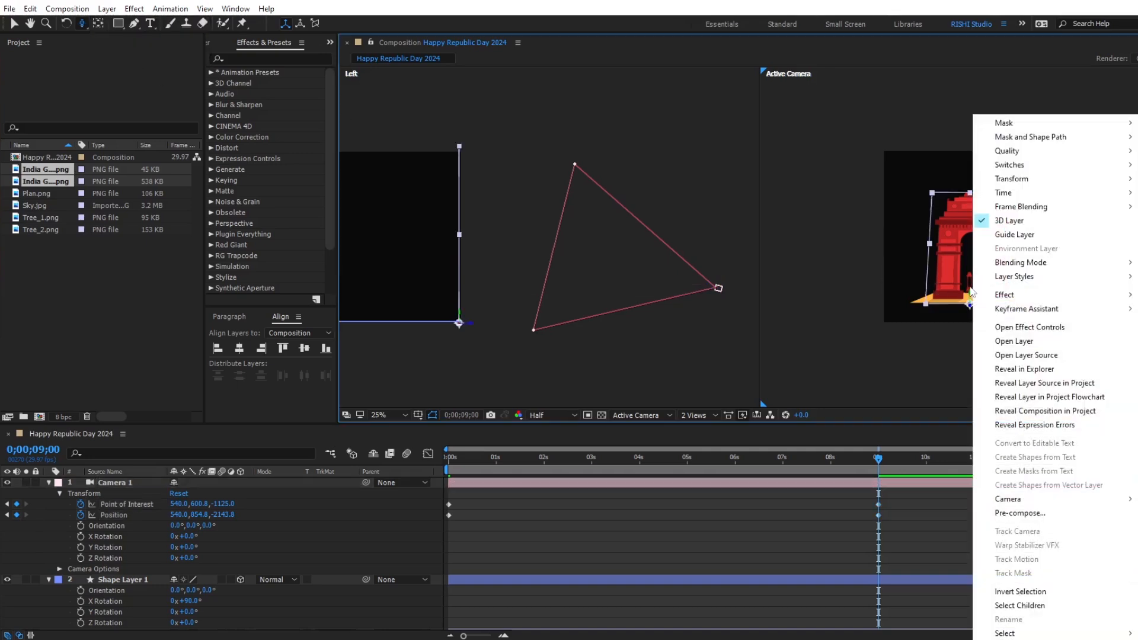
left_click(964, 285)
left_click_drag(967, 282, 963, 296)
key("c")
key("c")
key("c")
left_click_drag(973, 275, 975, 286)
key("v")
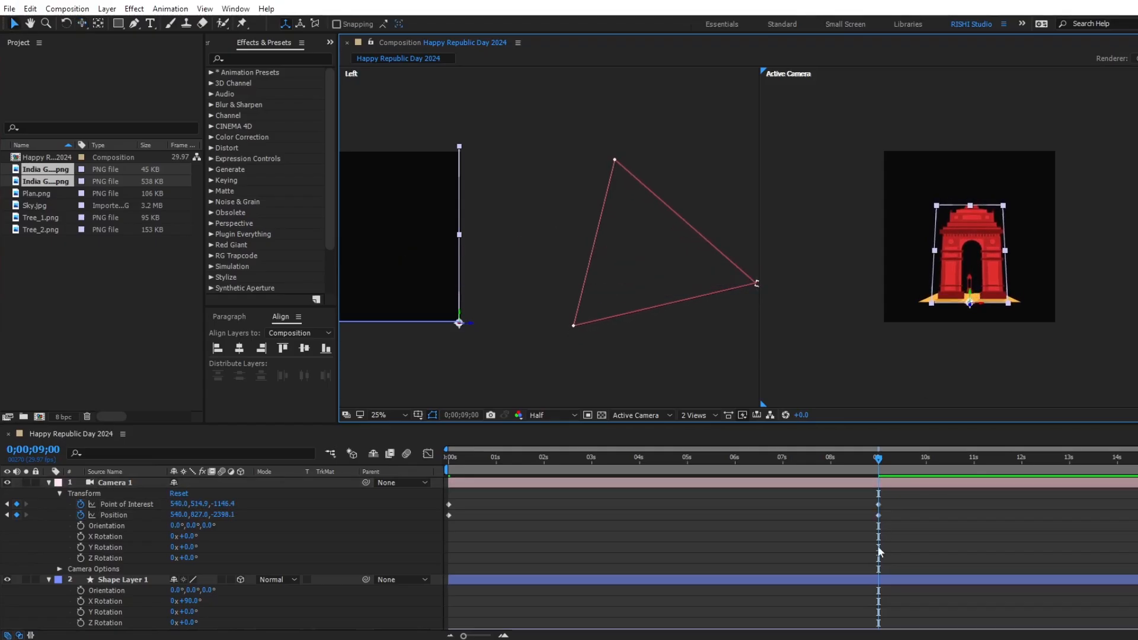
Enlarge the yellow floor layer in depth and width and shift it toward the camera so it spans the frame's full width.
left_click(857, 579)
left_click_drag(972, 303, 975, 333)
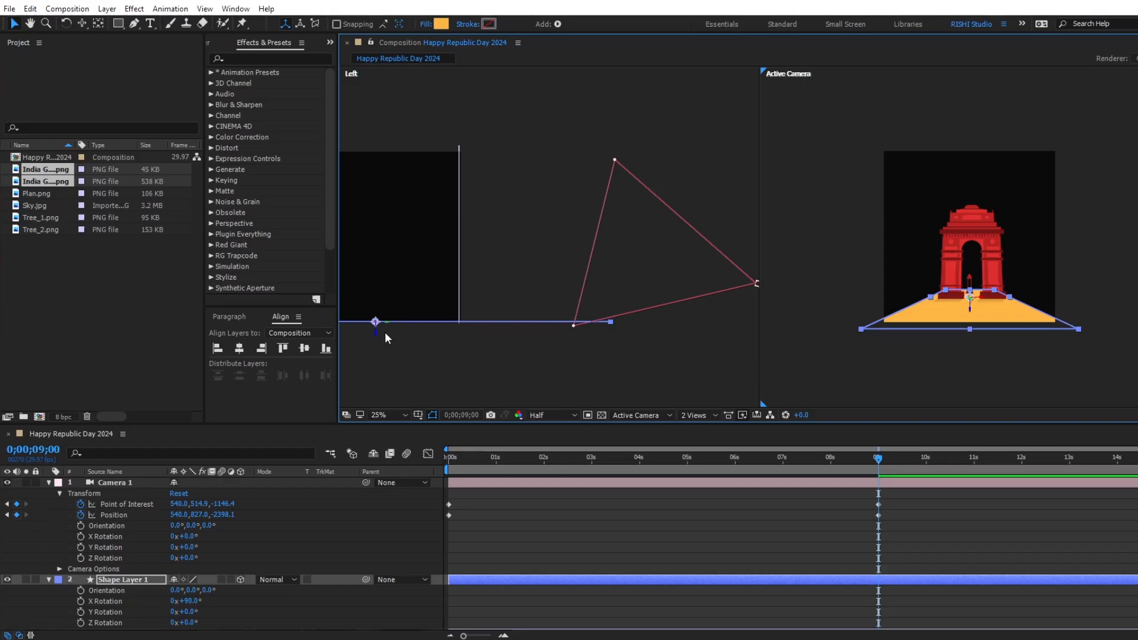
left_click_drag(441, 324, 713, 335)
left_click(910, 309)
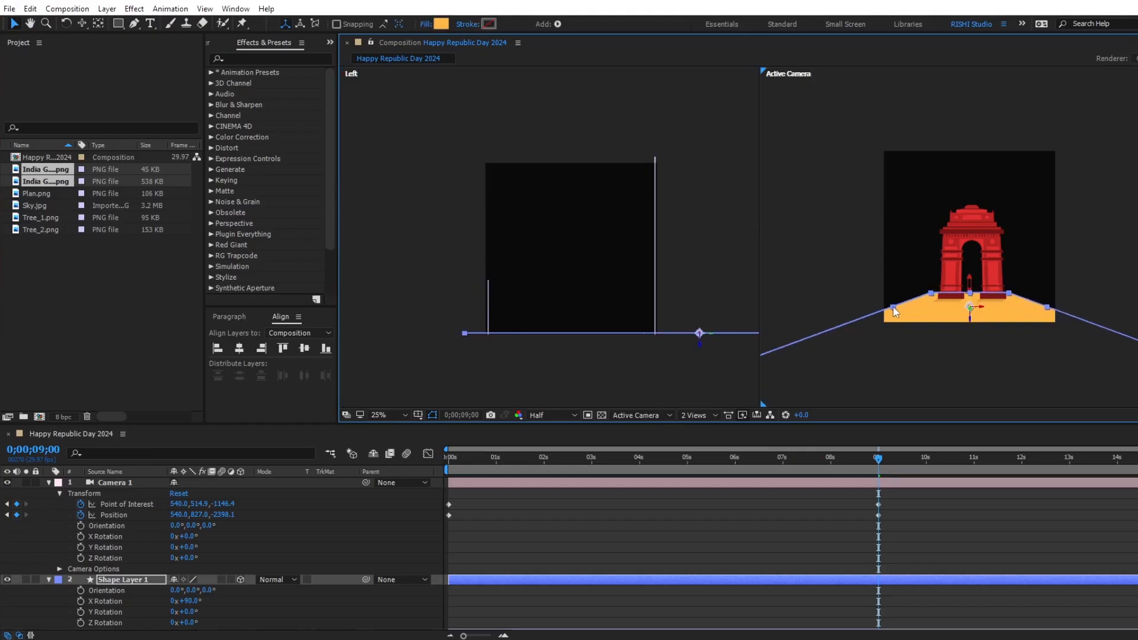
left_click_drag(806, 308, 766, 310)
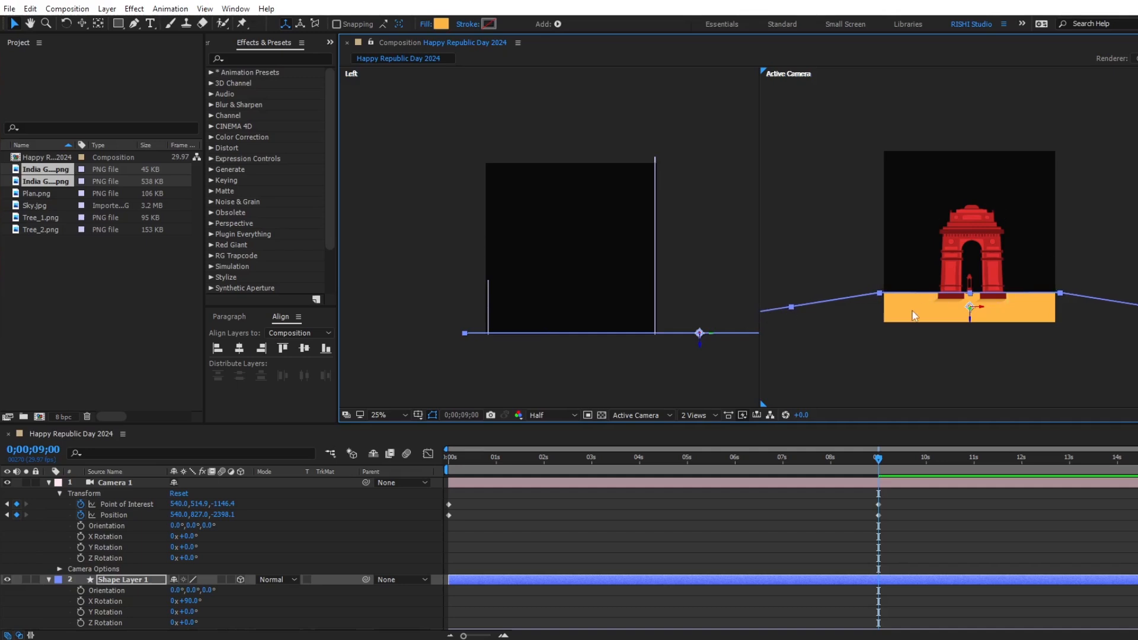
Track the camera slightly upward at 9 seconds to about Position 540, 770, -2412 and Point of Interest 540, 458, -1161.
left_click(890, 486)
key("c")
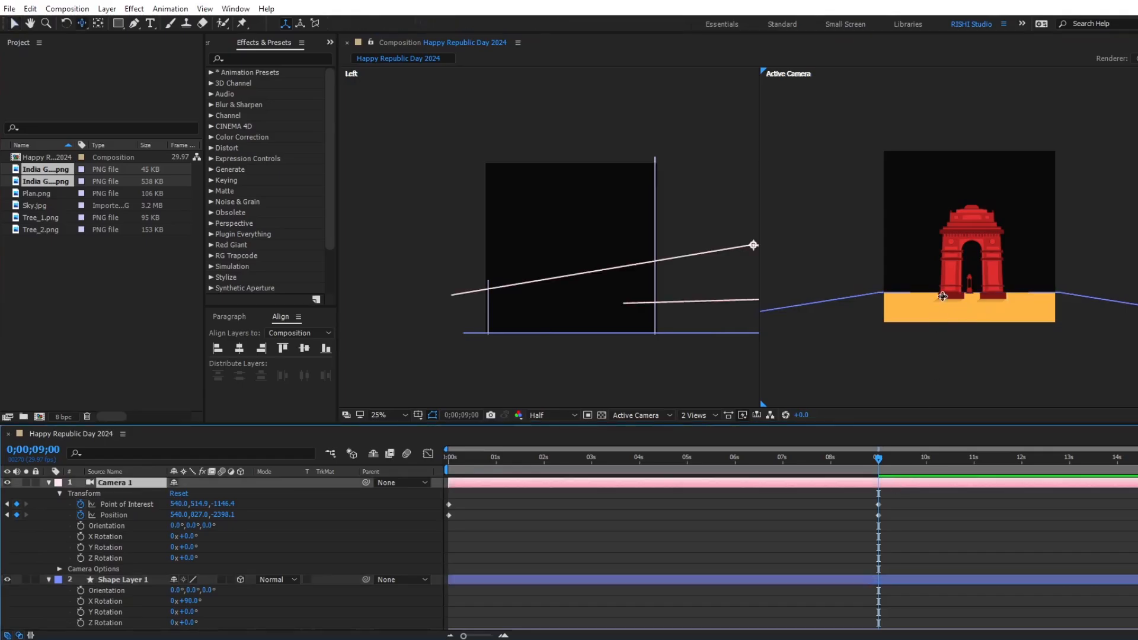
left_click_drag(965, 290, 963, 299)
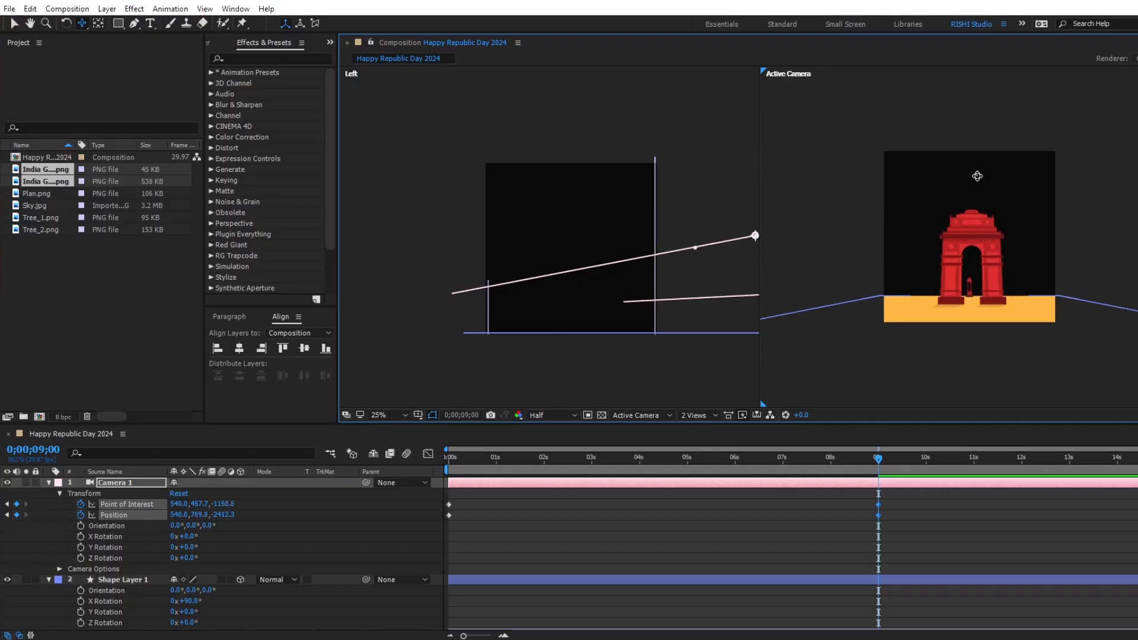
key("v")
left_click(966, 303)
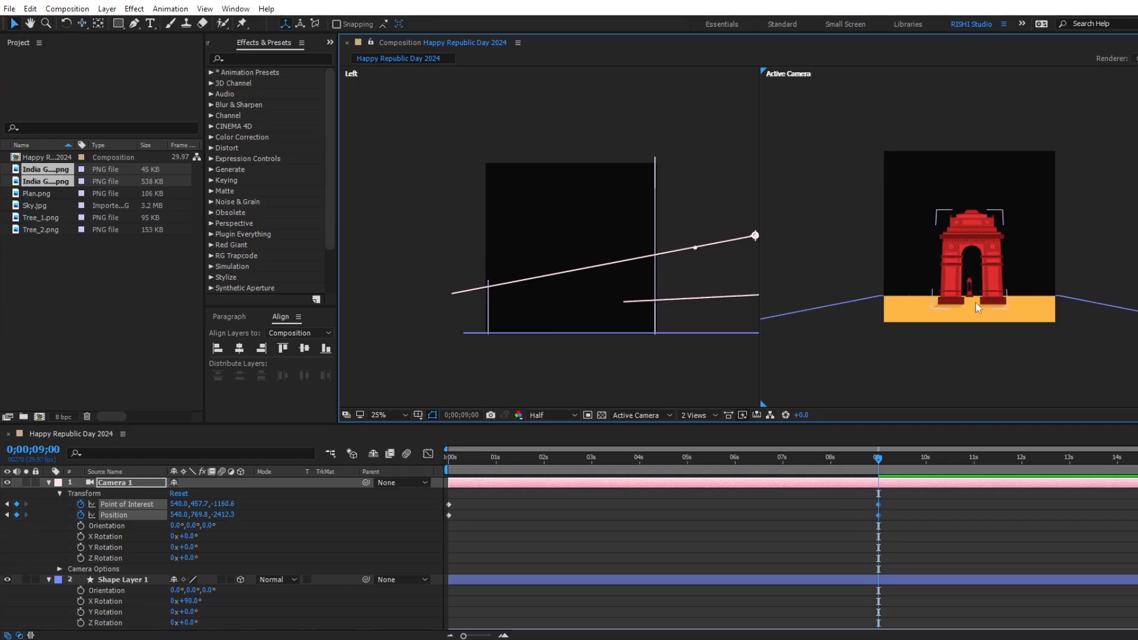
Duplicate the floor layer Shape Layer 1 and narrow the copy into a central road leading to the gate.
left_click(808, 582)
left_click(812, 582)
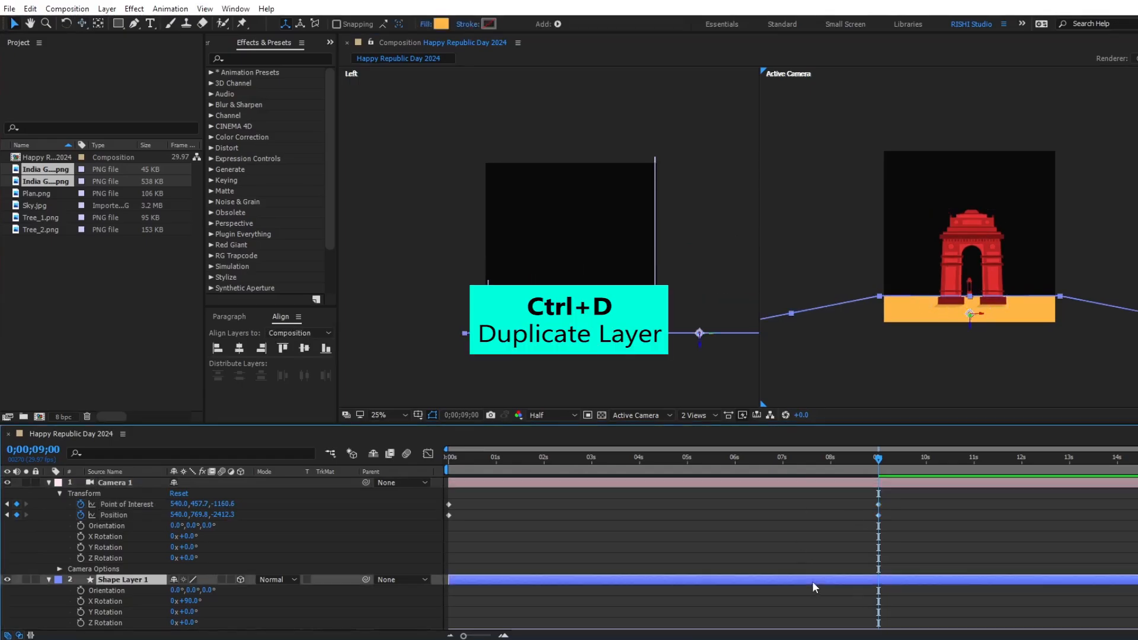
key("ctrl+d")
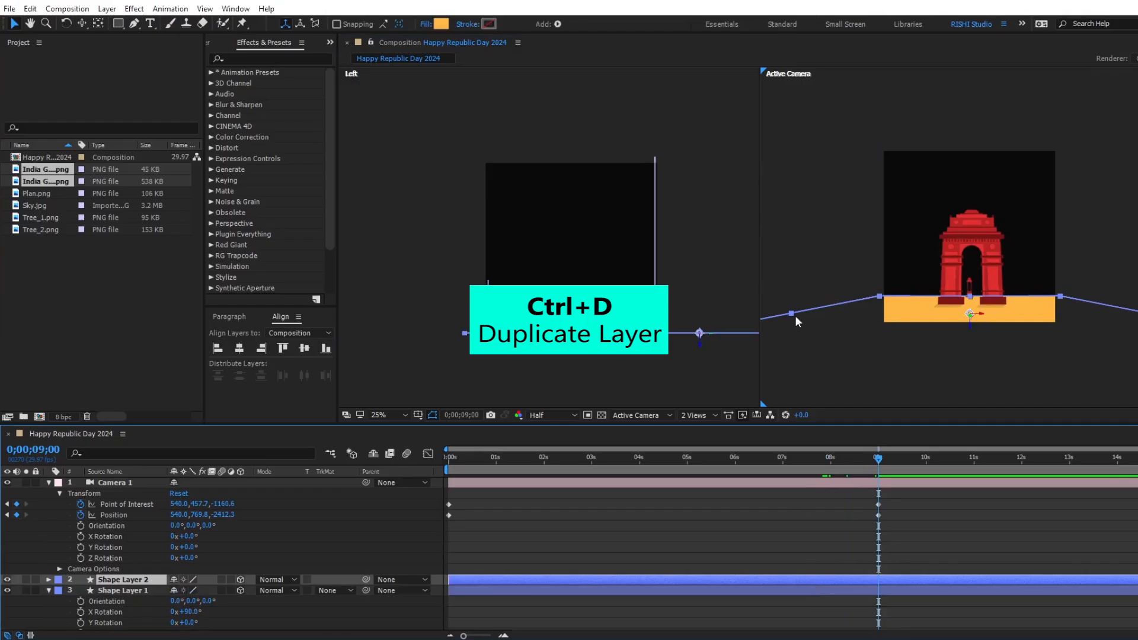
left_click_drag(790, 312, 858, 335)
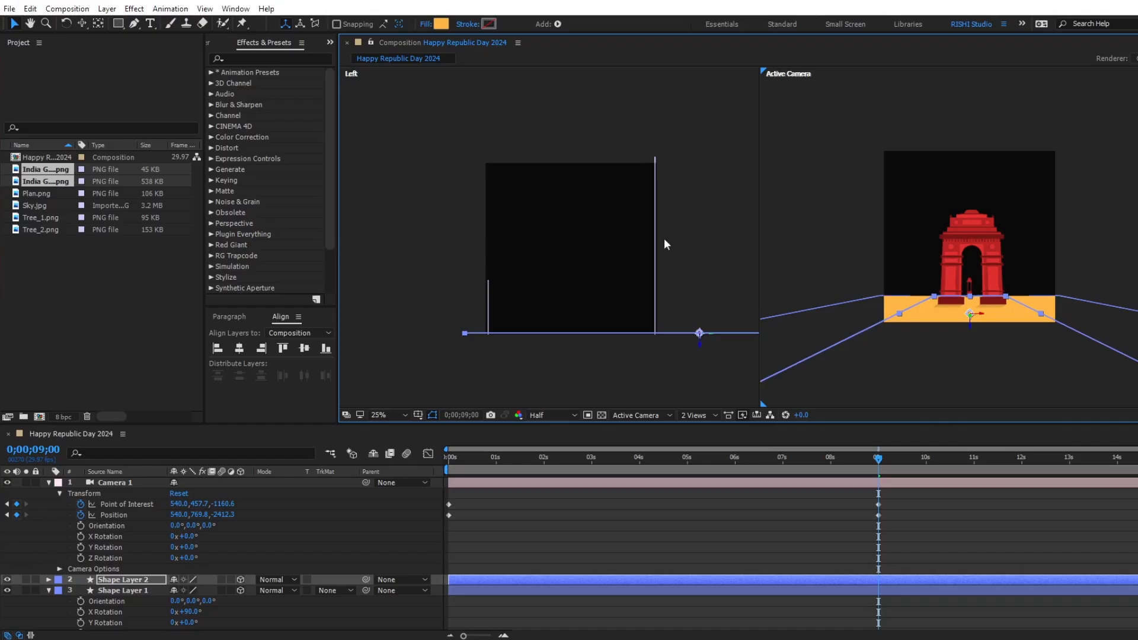
Set the fill colour of the road layer to the red 961F1F sampled from the gate.
left_click(442, 24)
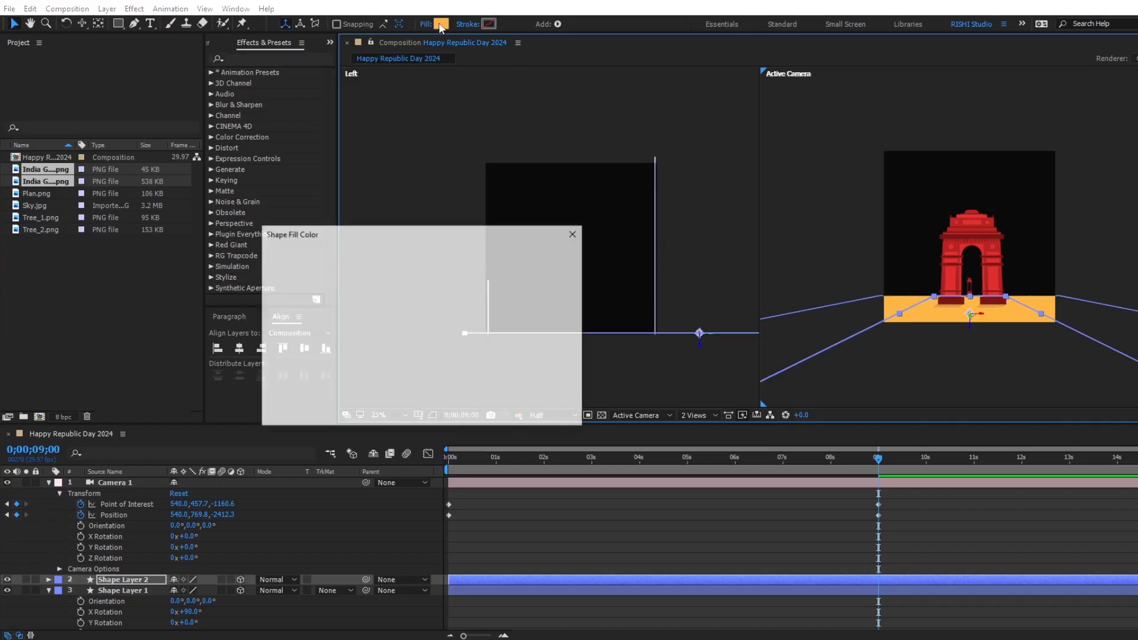
left_click(527, 319)
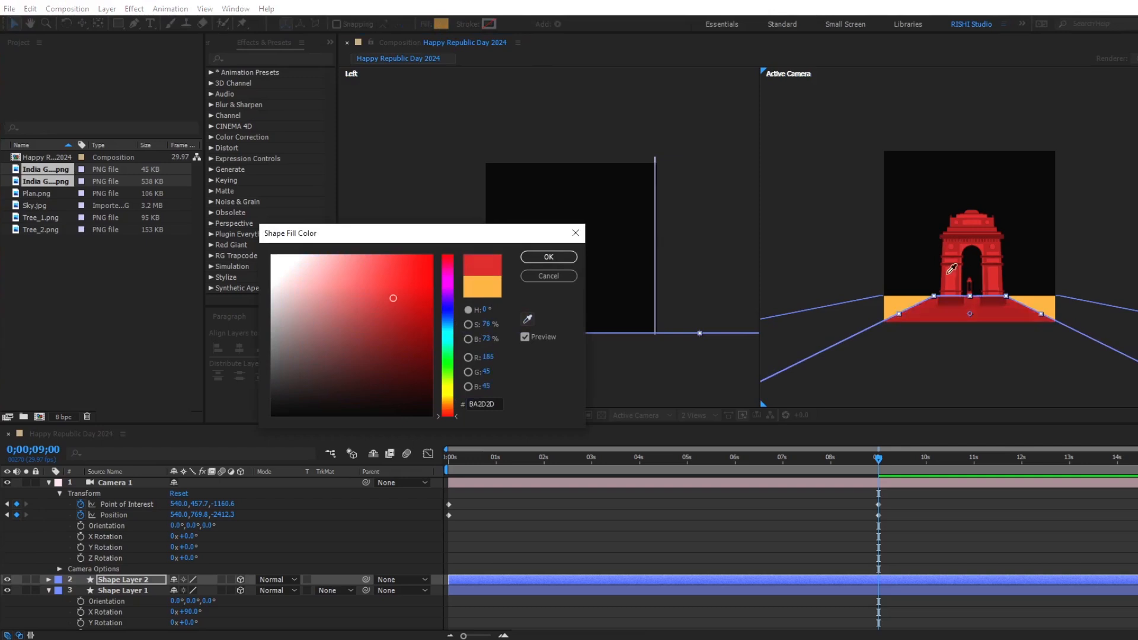
left_click(948, 274)
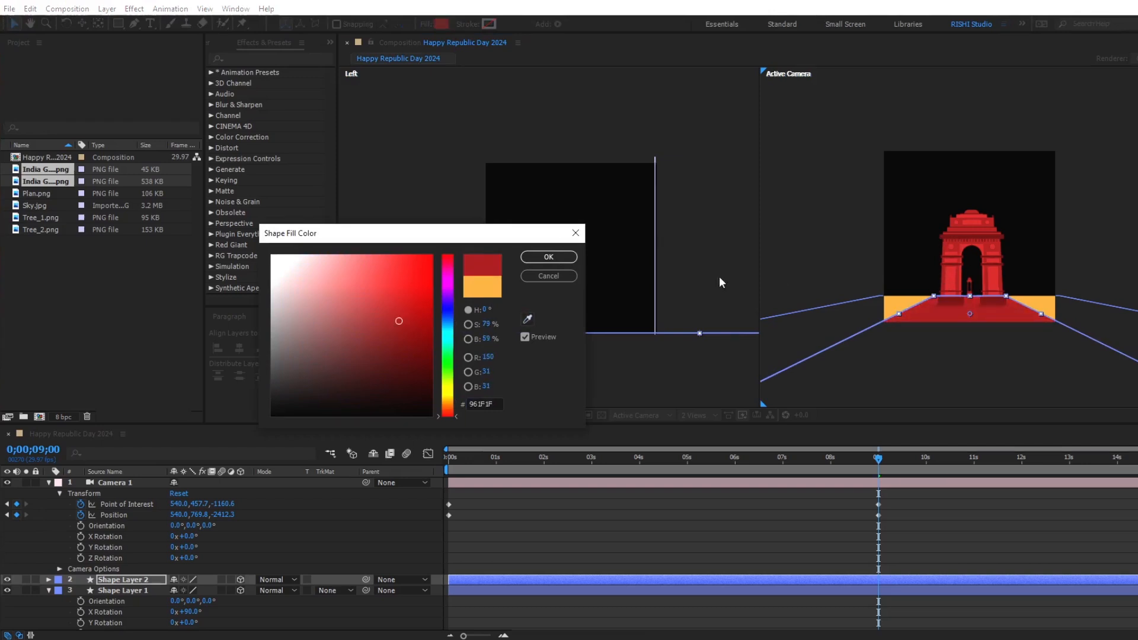
left_click(548, 256)
Add a slightly narrower duplicate of the road layer, filled with the darker red 6F1212 sampled from the scene.
key("ctrl+d")
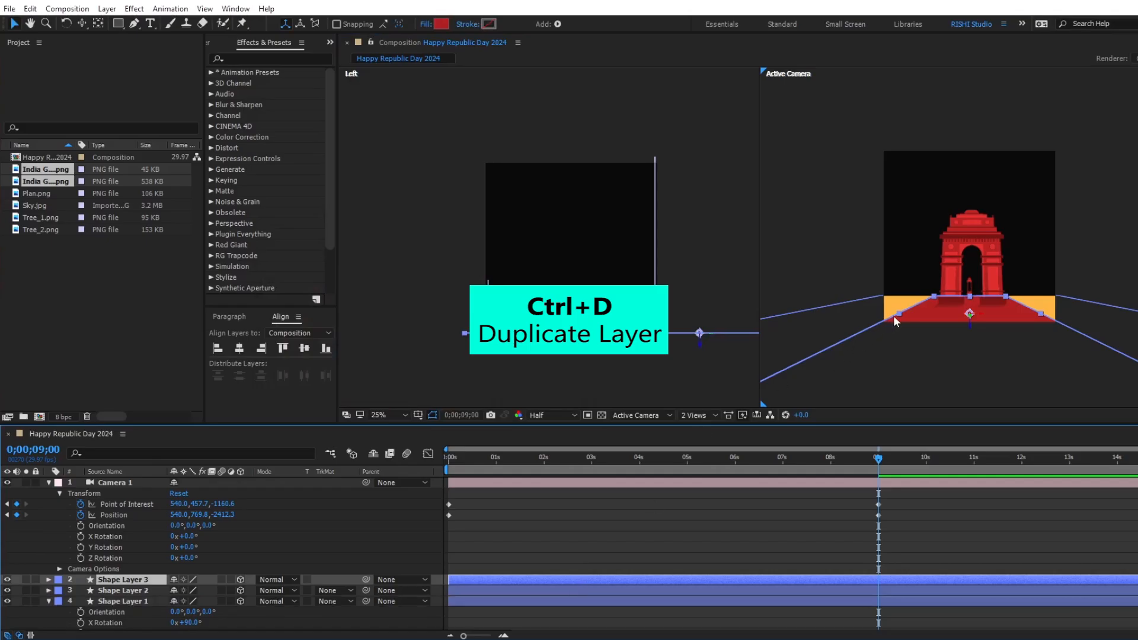
left_click_drag(897, 313, 902, 316)
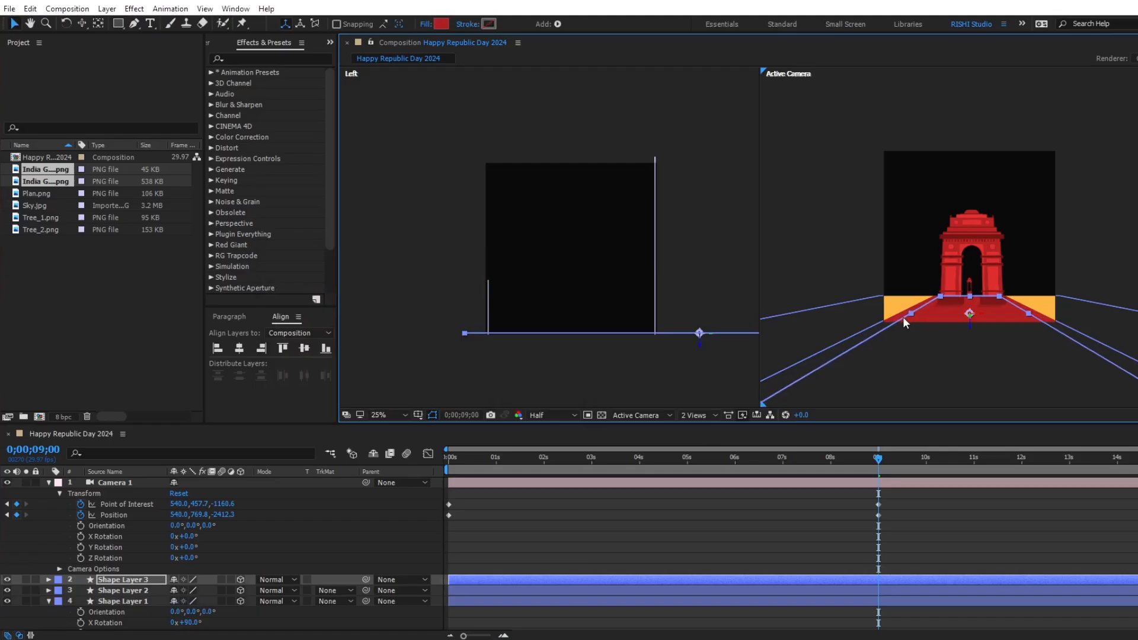
left_click(441, 22)
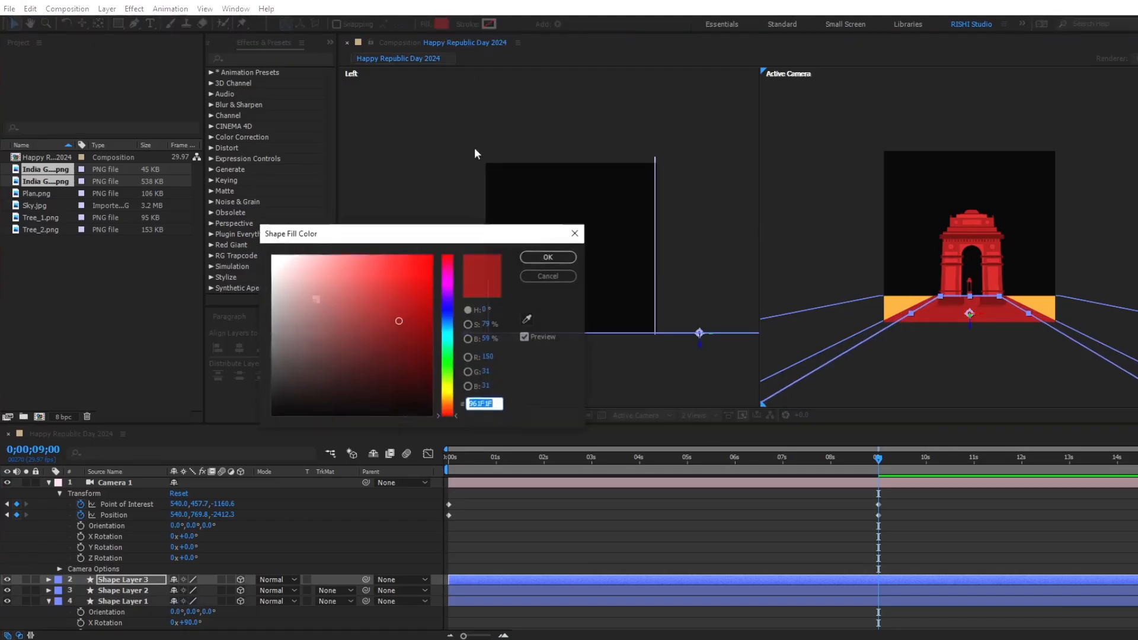
left_click(527, 319)
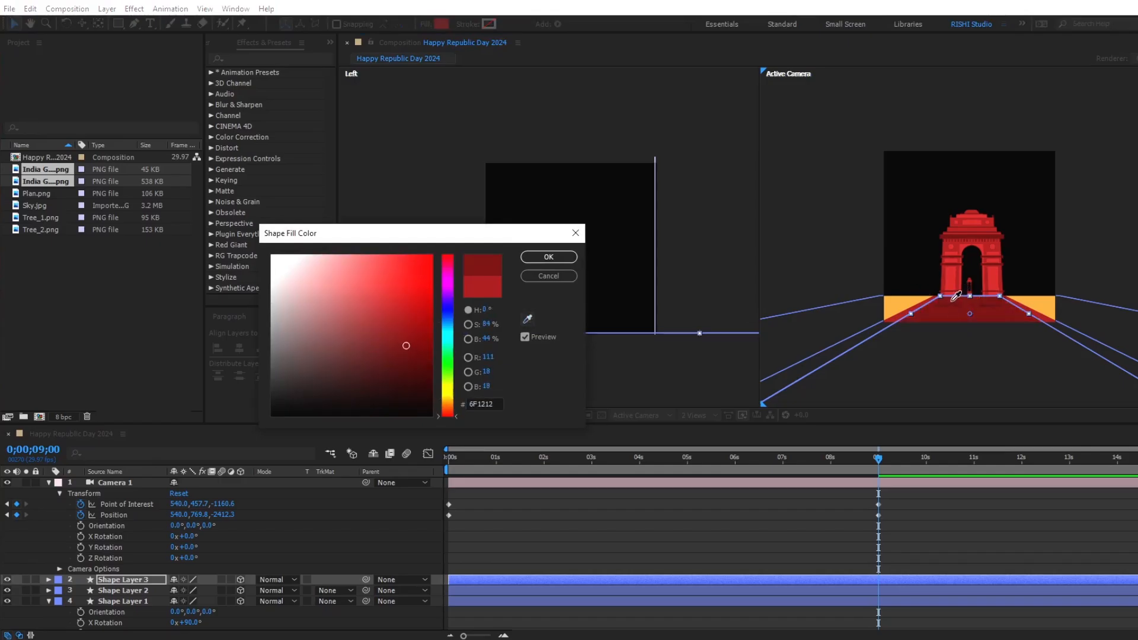
left_click(955, 296)
left_click(548, 256)
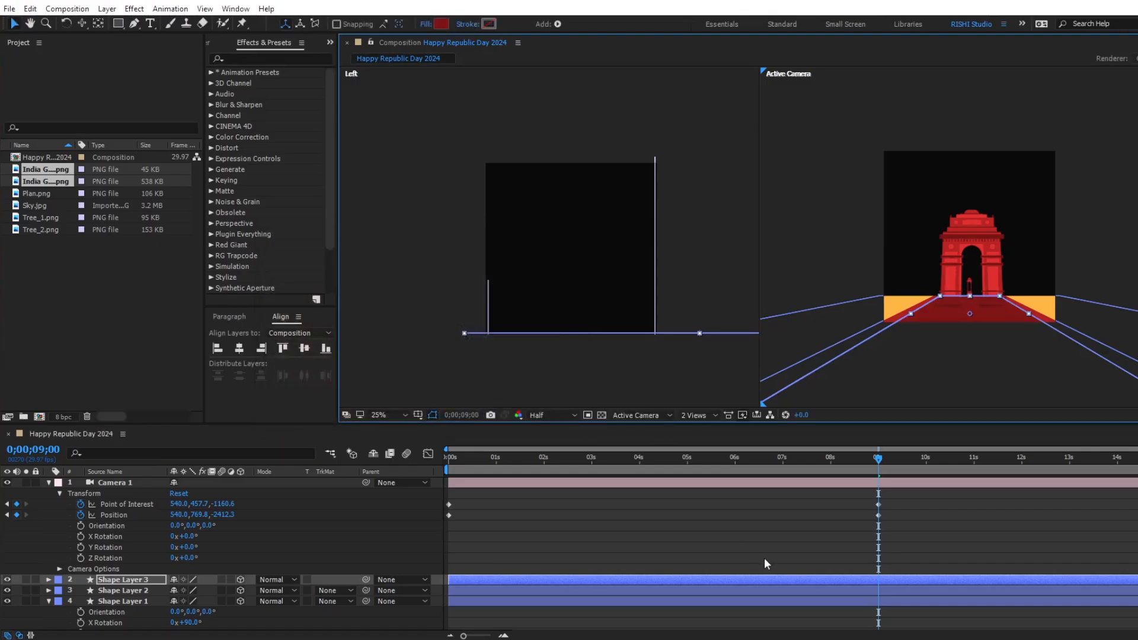
Add a still narrower duplicate of the dark red road strip, filled with the bright red B92D2D.
key("ctrl+d")
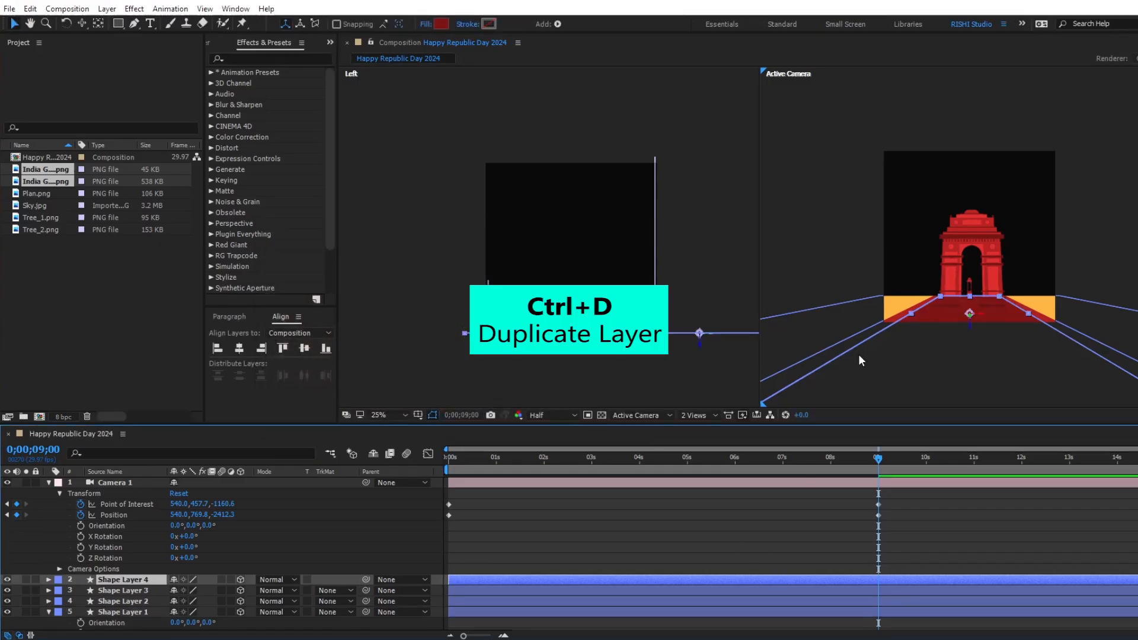
left_click_drag(910, 316, 917, 314)
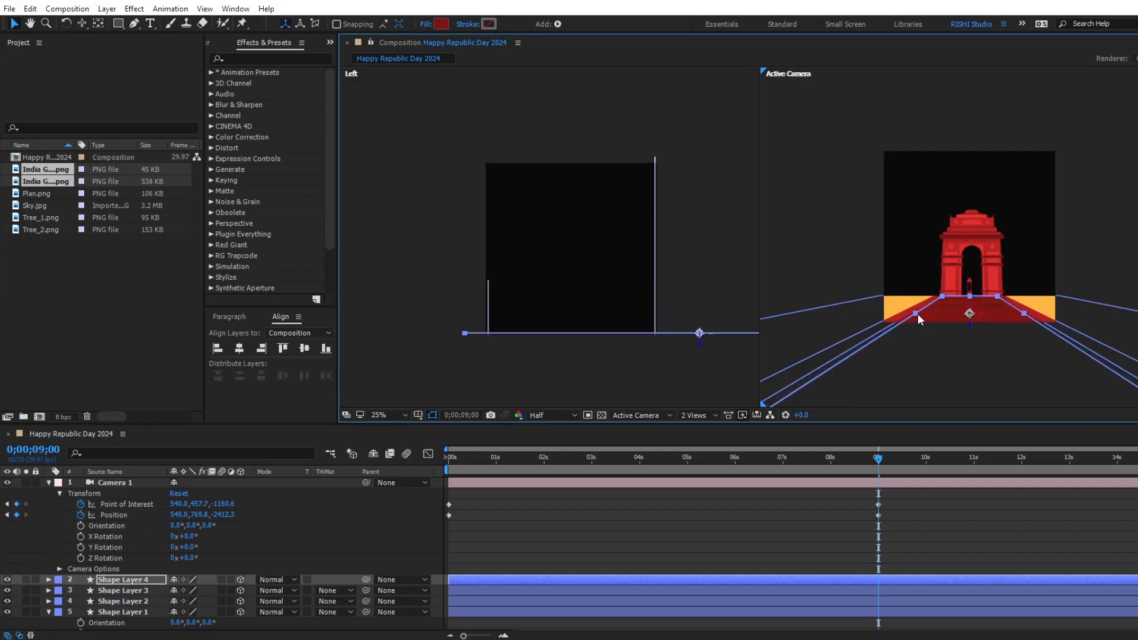
left_click(441, 24)
type("B92D2D")
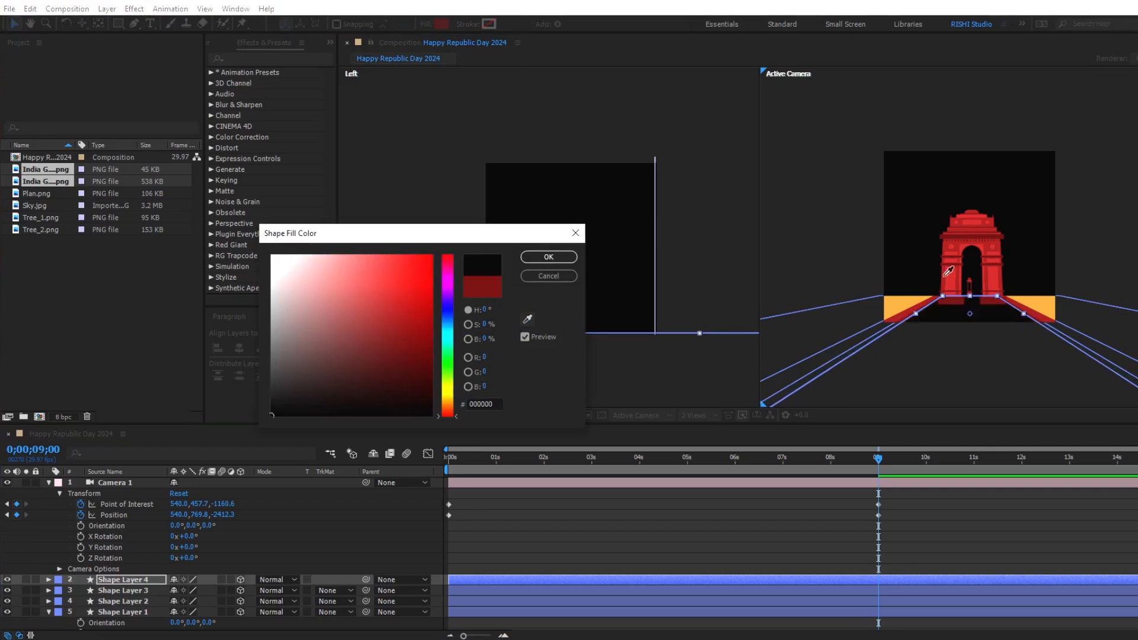
left_click(541, 258)
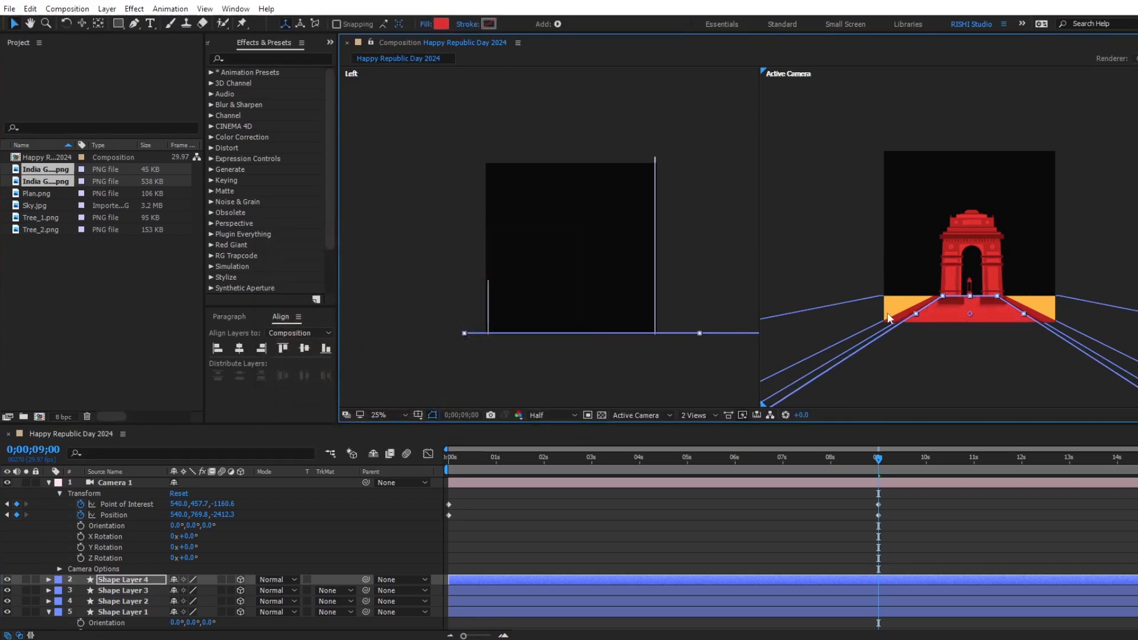
left_click(897, 520)
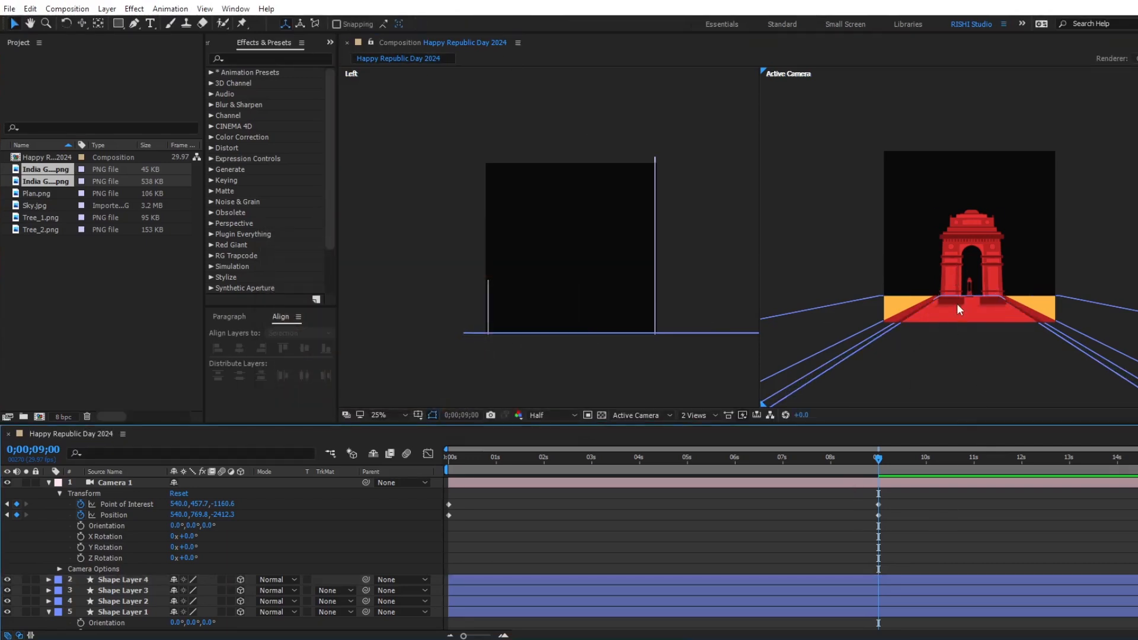
Nudge the India Gate_2.png layer slightly to the left so its arch is centred on the small canopy behind it.
left_click_drag(849, 456, 699, 464)
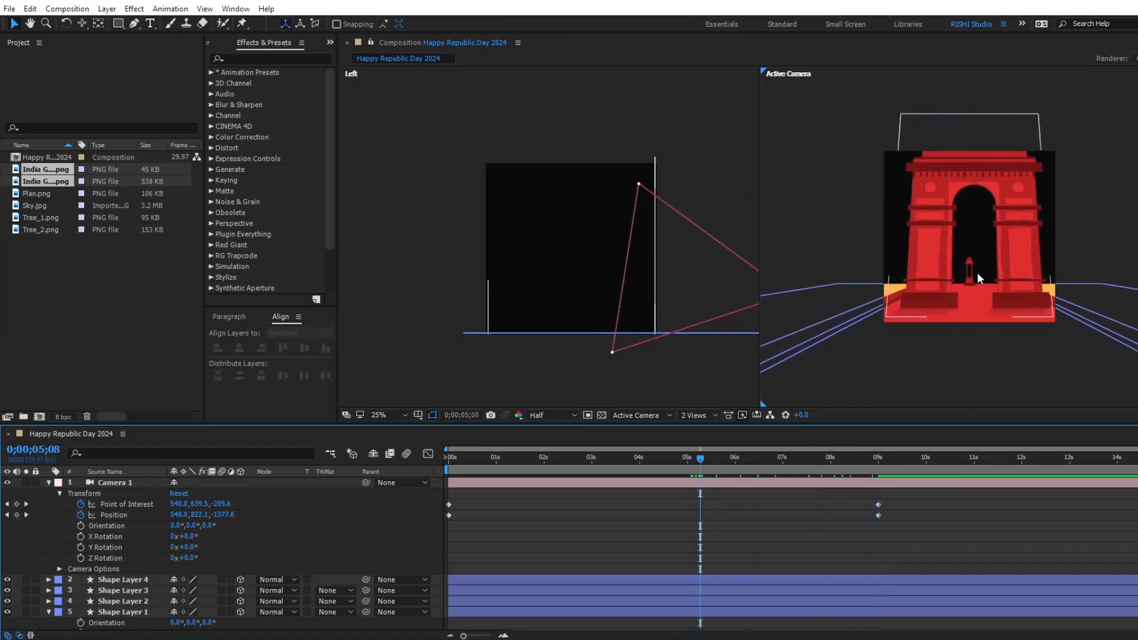
left_click(941, 298)
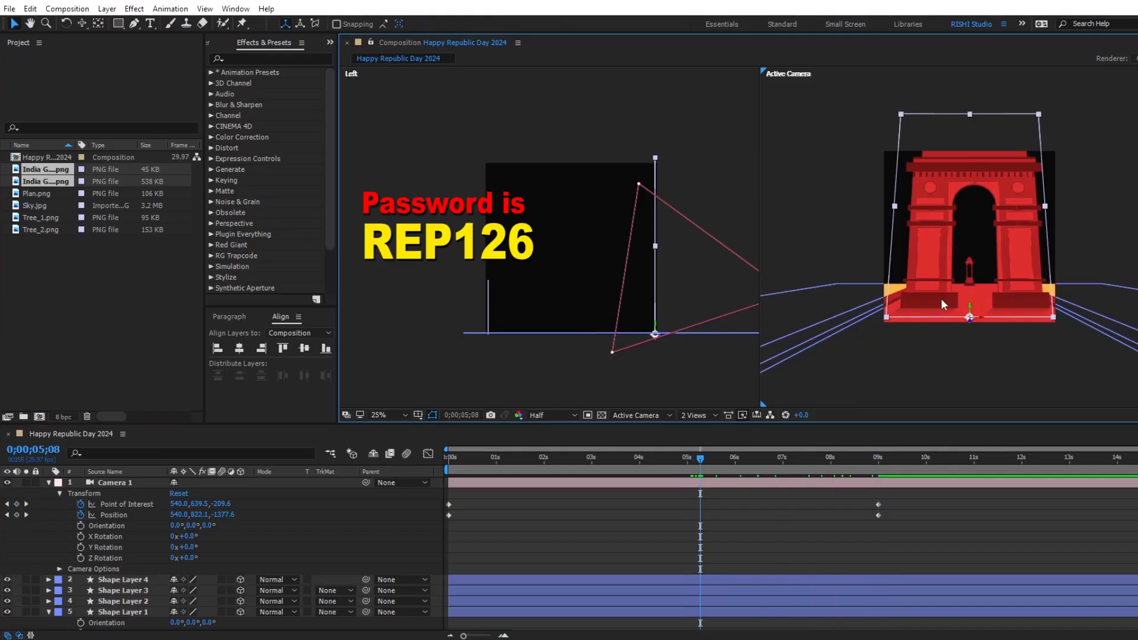
scroll(941, 298, "up", 6)
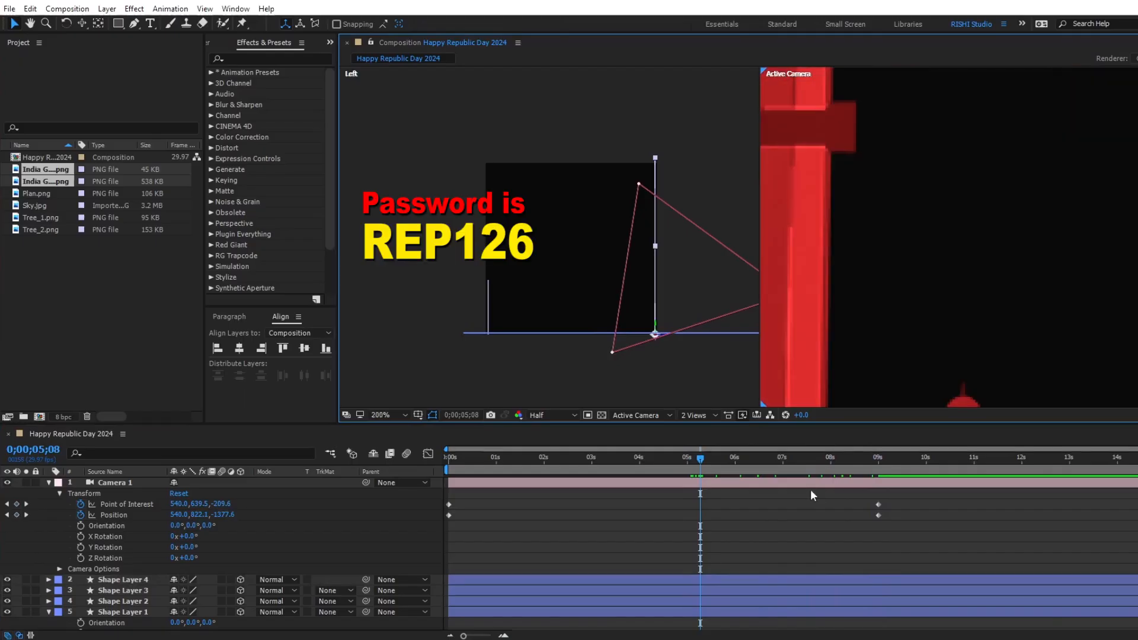
scroll(897, 325, "down", 4)
scroll(643, 563, "down", 3)
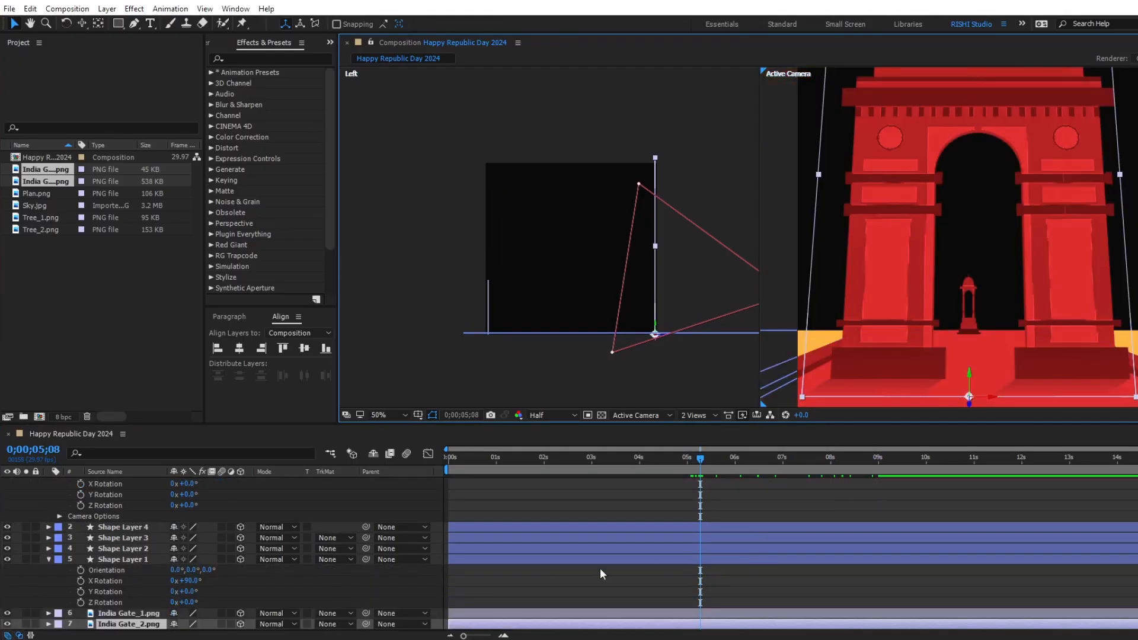
left_click(124, 623)
key("Left")
key("Left")
key("Left")
key("Left")
key("Left")
key("Left")
key("Left")
key("Left")
key("Left")
key("Left")
key("Left")
key("Left")
key("Left")
key("Left")
key("Left")
key("Left")
key("Left")
key("Left")
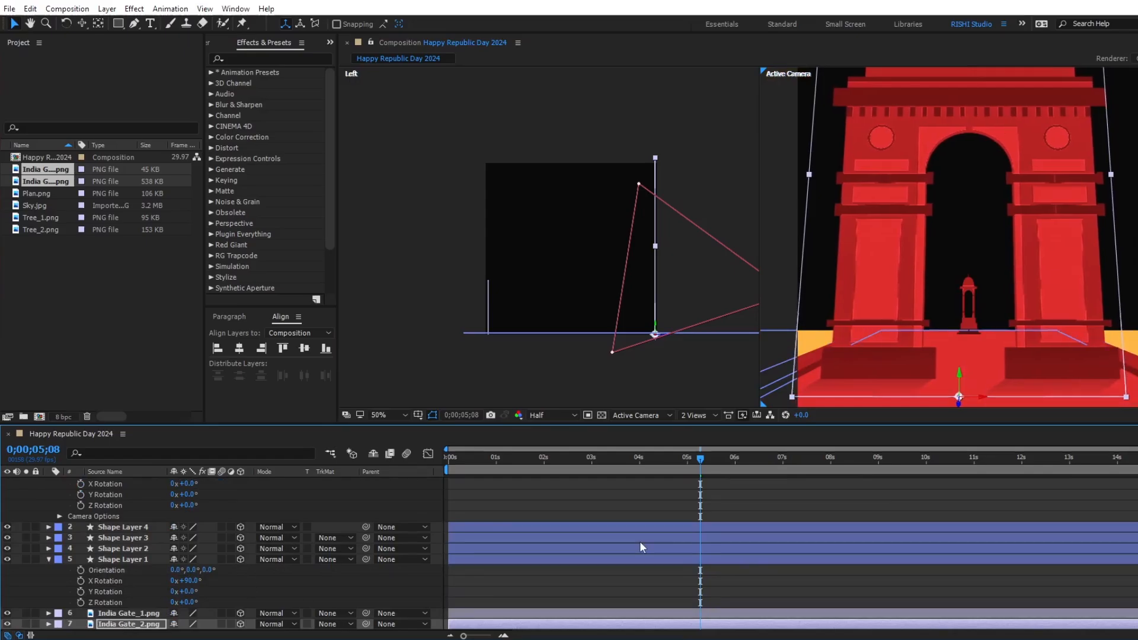
scroll(640, 543, "up", 2)
left_click_drag(662, 466, 916, 471)
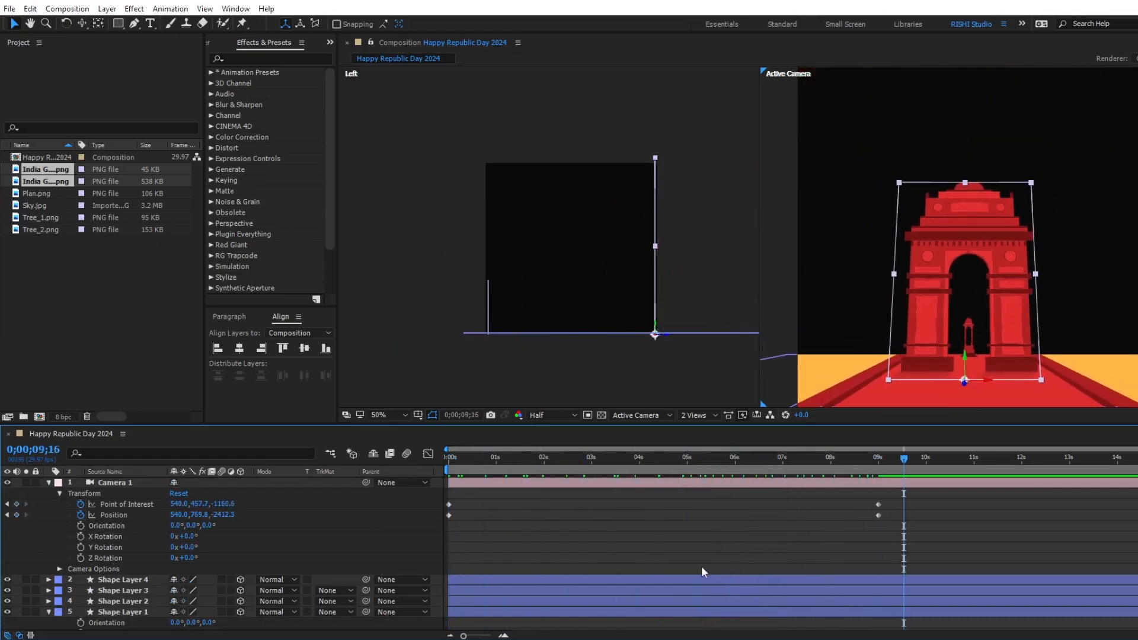
Move the India Gate_1.png and India Gate_2.png layers above the four shape layers, directly below Camera 1, and collapse the expanded layer properties.
left_click(49, 612)
left_click(122, 572)
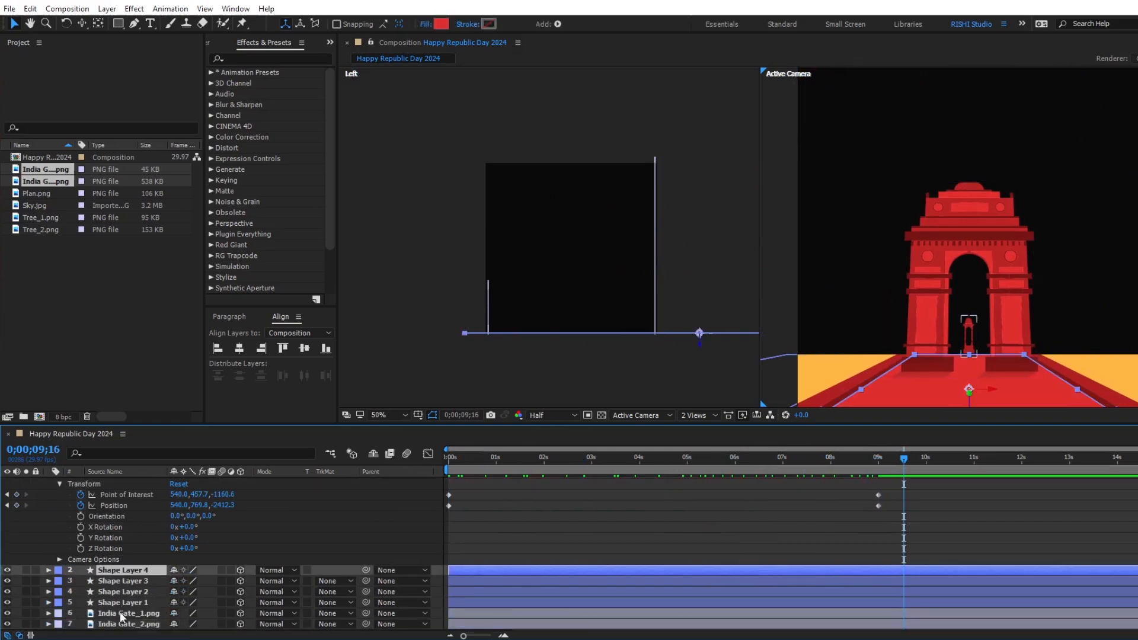
left_click(121, 612)
left_click(124, 624, "shift")
left_click_drag(125, 623, 121, 563)
scroll(111, 561, "up", 1)
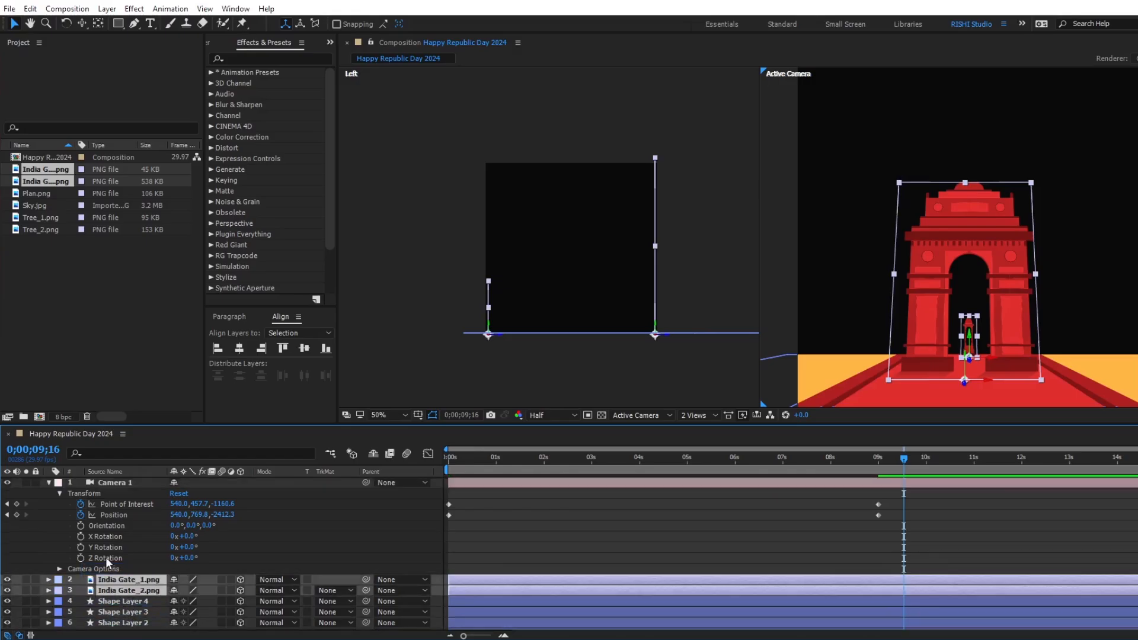
left_click(48, 484)
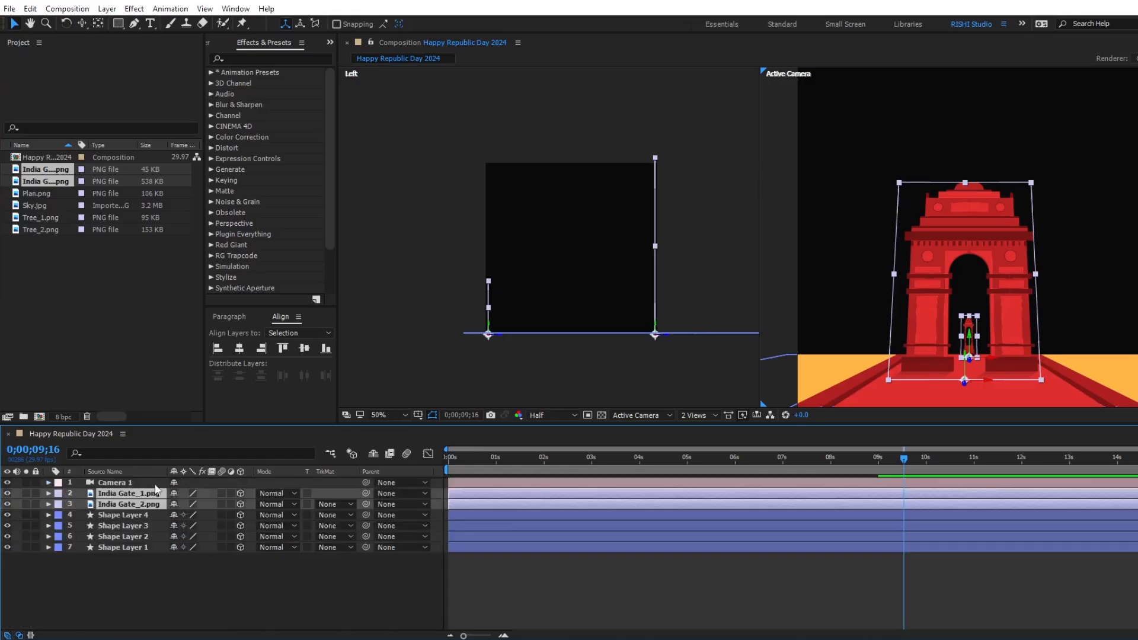
Create a full-frame rectangle shape layer with a radial gradient fill and extend the gradient's end point to about 538, 536.
left_click(754, 574)
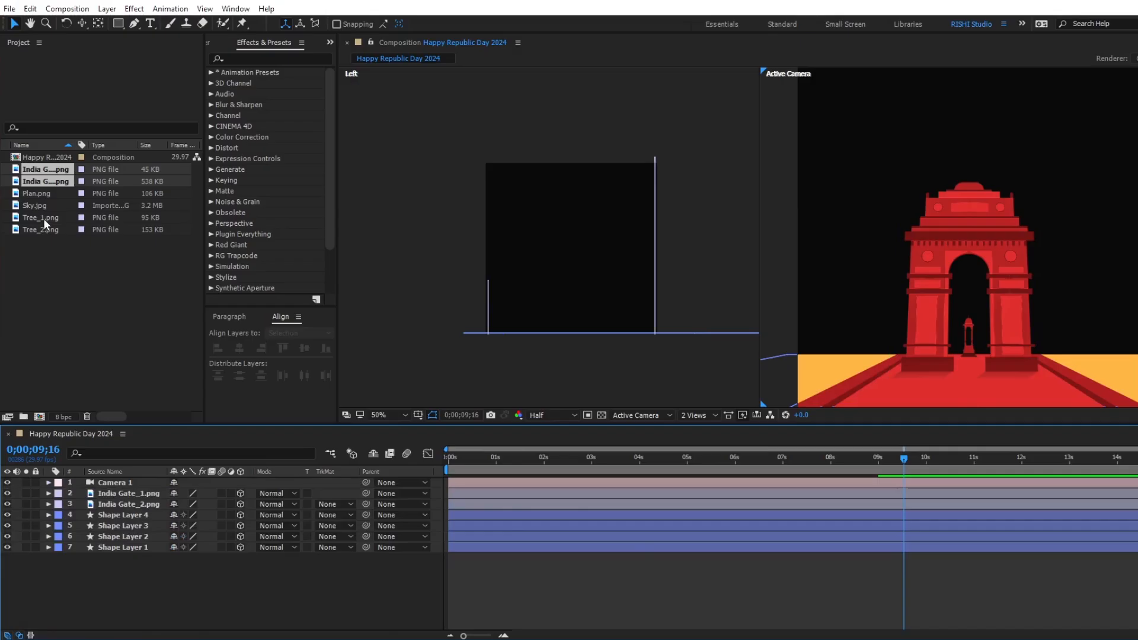
left_click(935, 176)
left_click(740, 575)
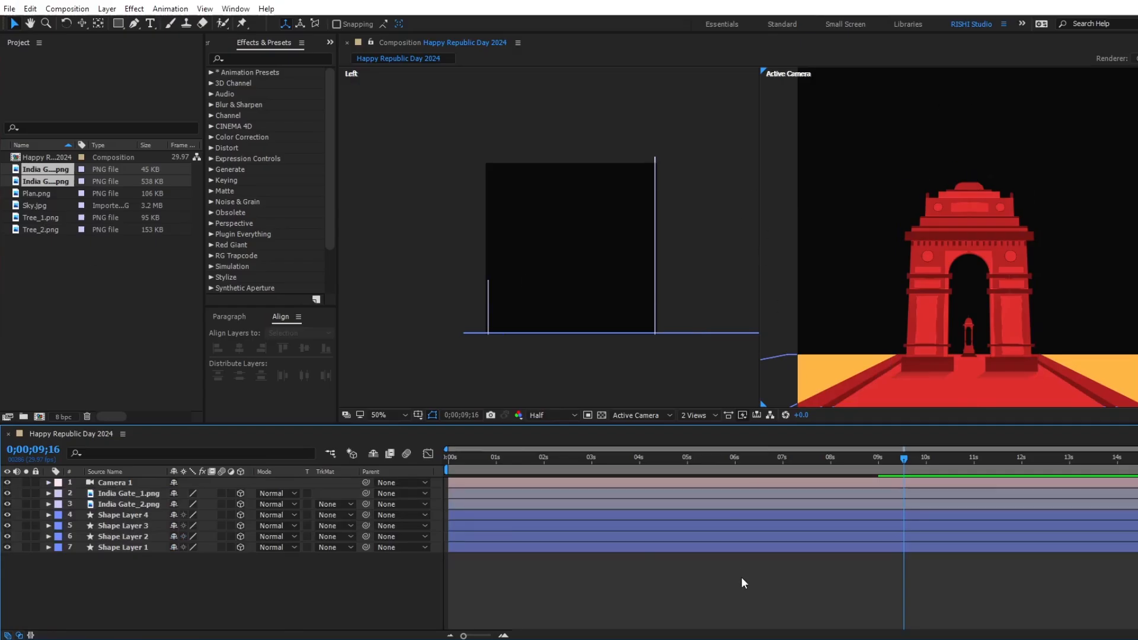
double_click(118, 24)
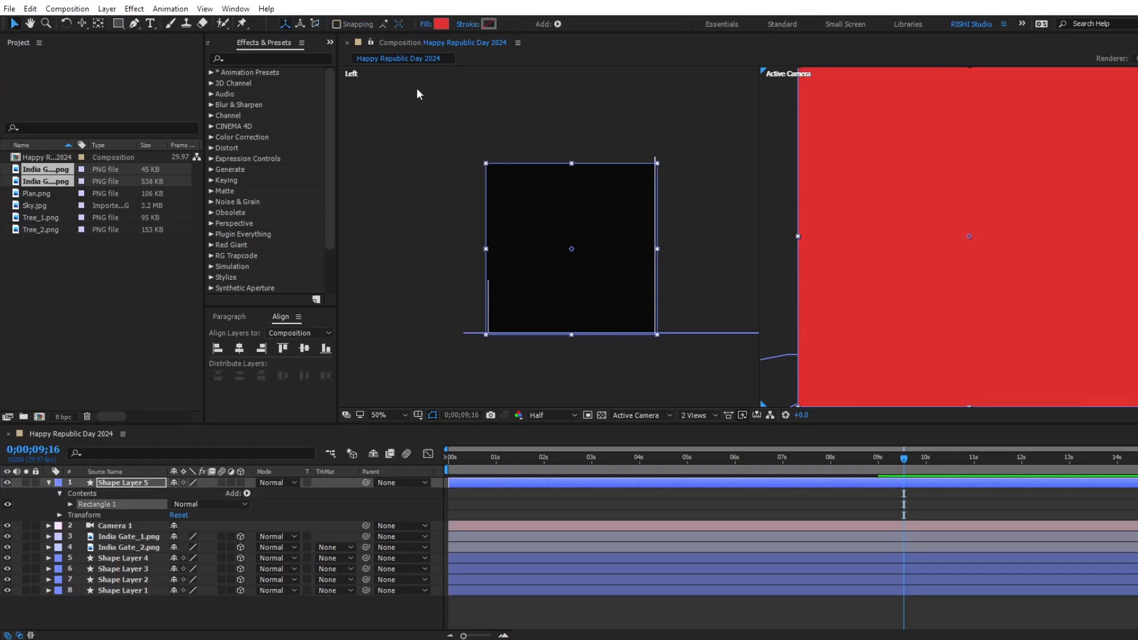
left_click(425, 24)
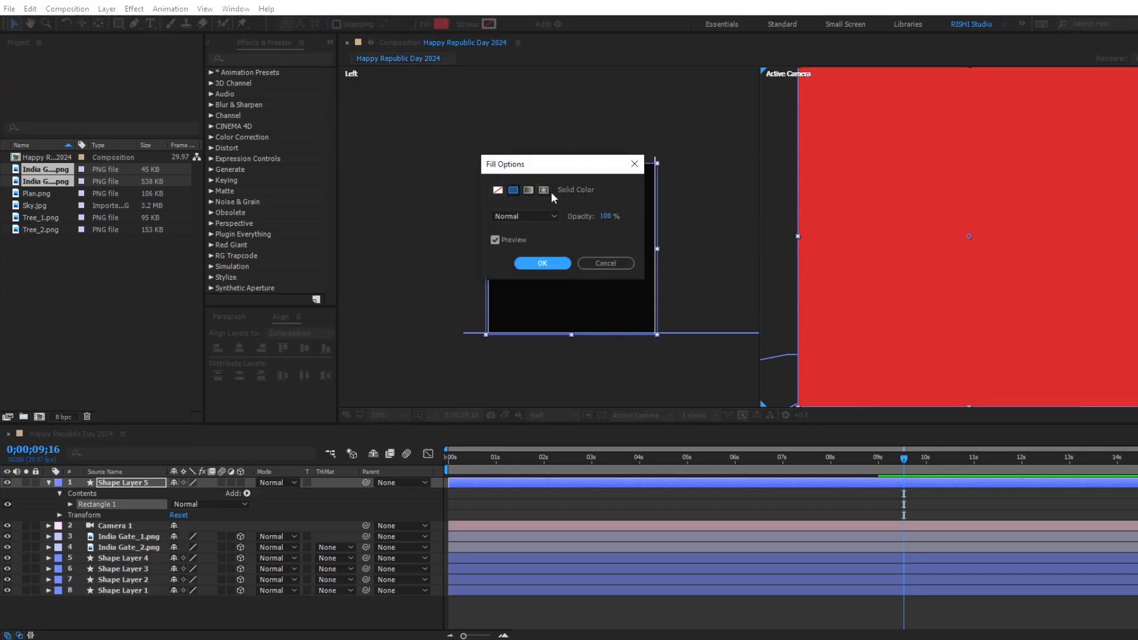
left_click(544, 190)
left_click(542, 263)
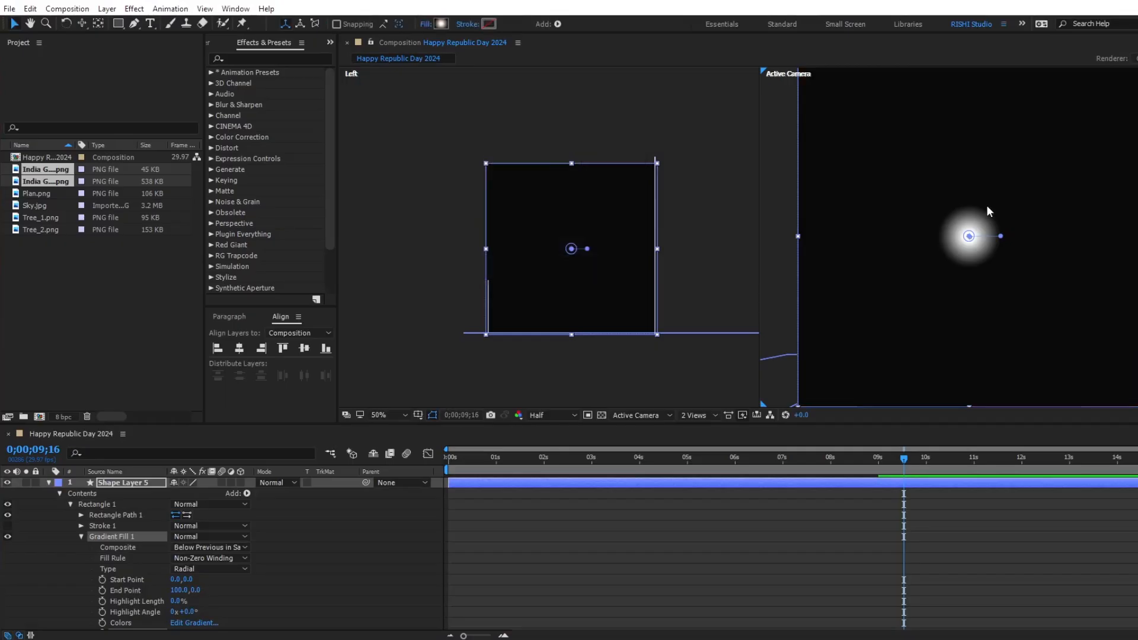
left_click_drag(1001, 236, 1137, 407)
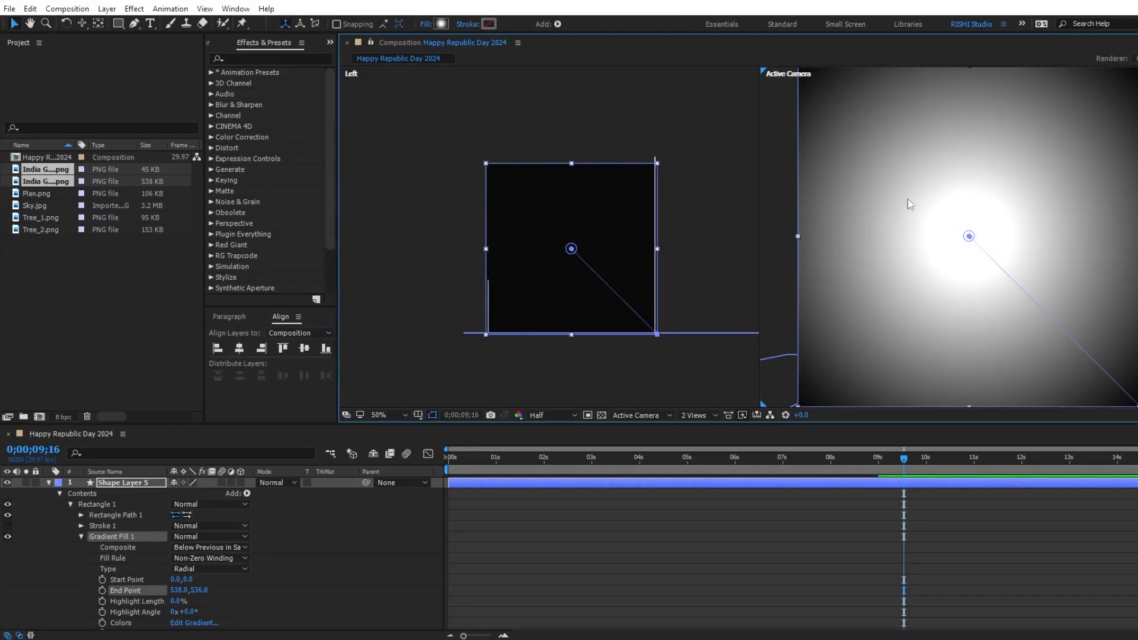
Set the inner colour of the rectangle's radial gradient to FBE18C.
left_click(440, 24)
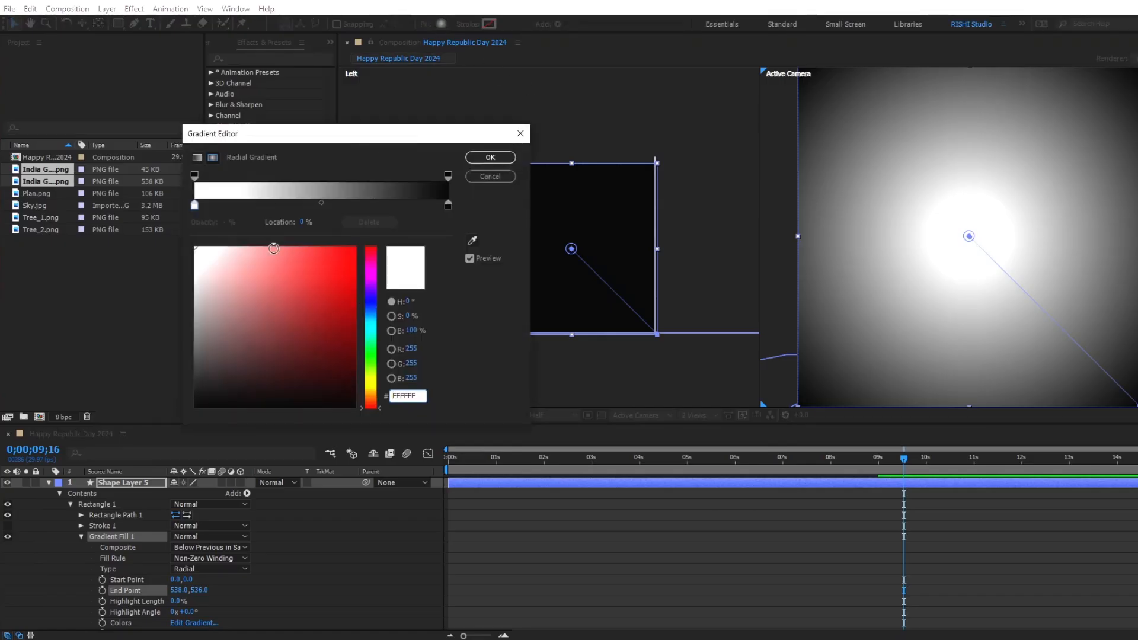
left_click(195, 206)
left_click(409, 396)
type("FBE")
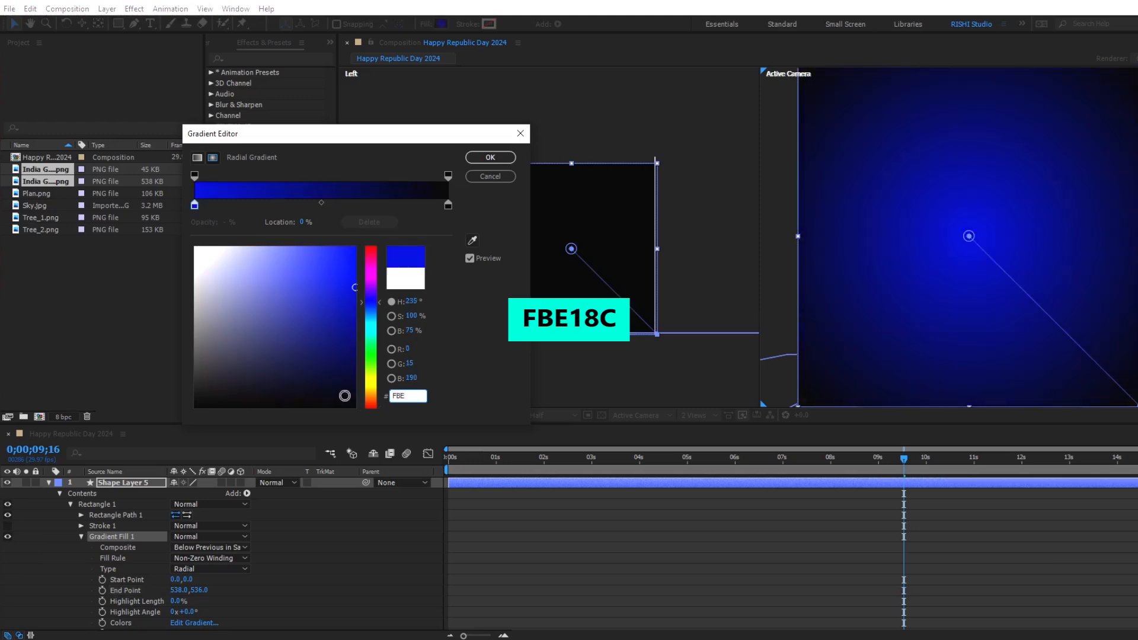
type("18C")
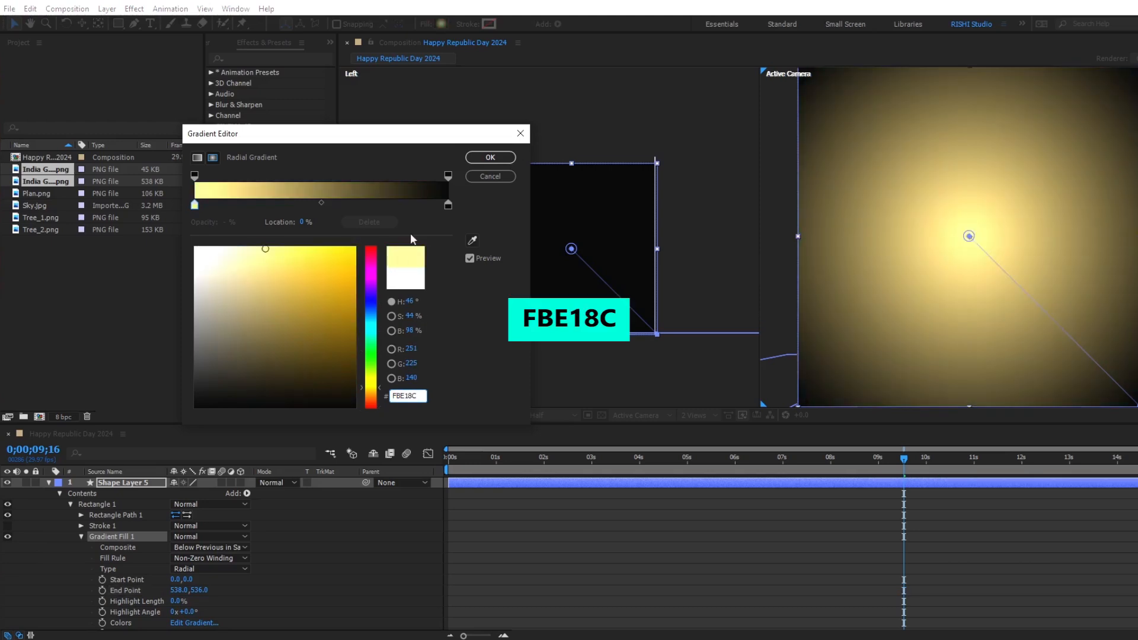
Set the gradient's outer colour to CE8902 and shift the midpoint between the two colours to about 65.5%.
left_click(448, 205)
left_click(415, 397)
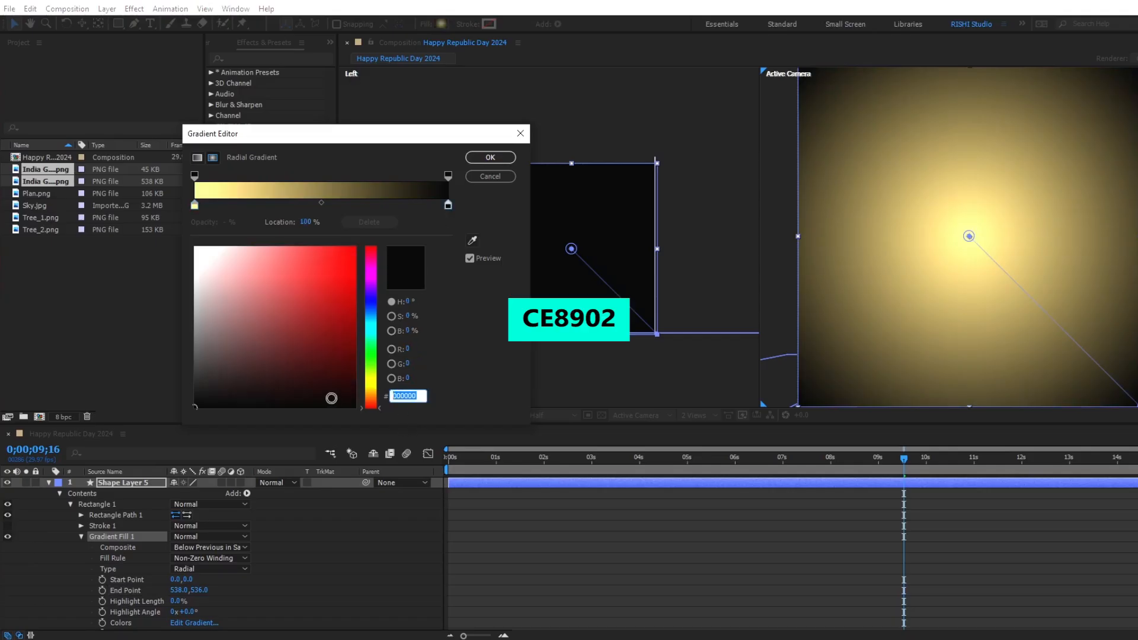
type("CE89")
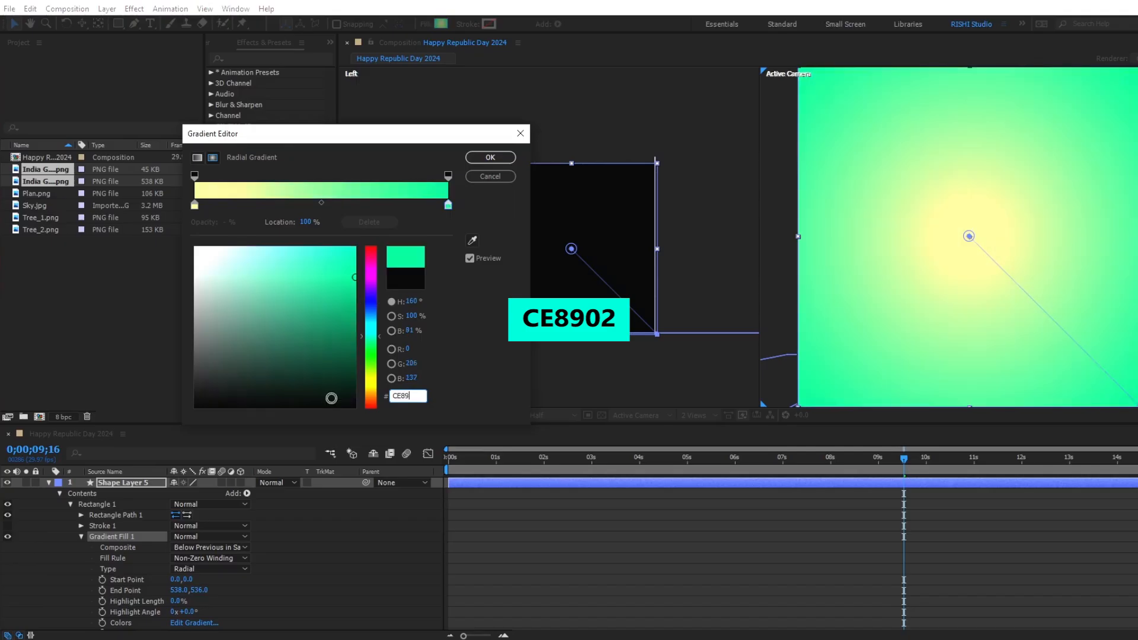
type("02")
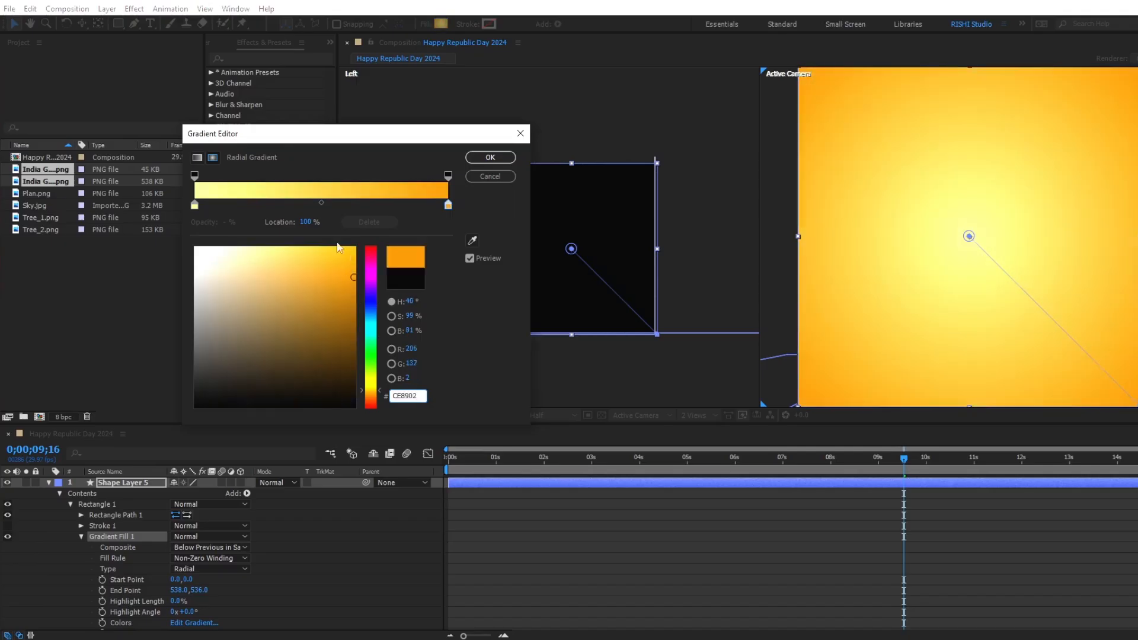
left_click_drag(321, 202, 354, 205)
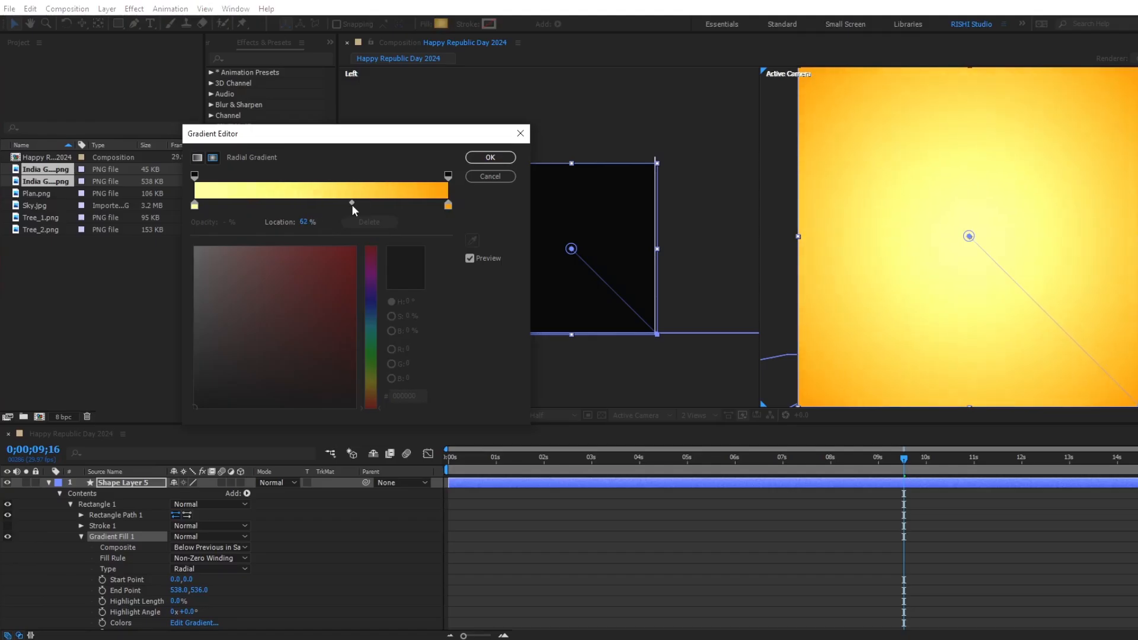
left_click(490, 157)
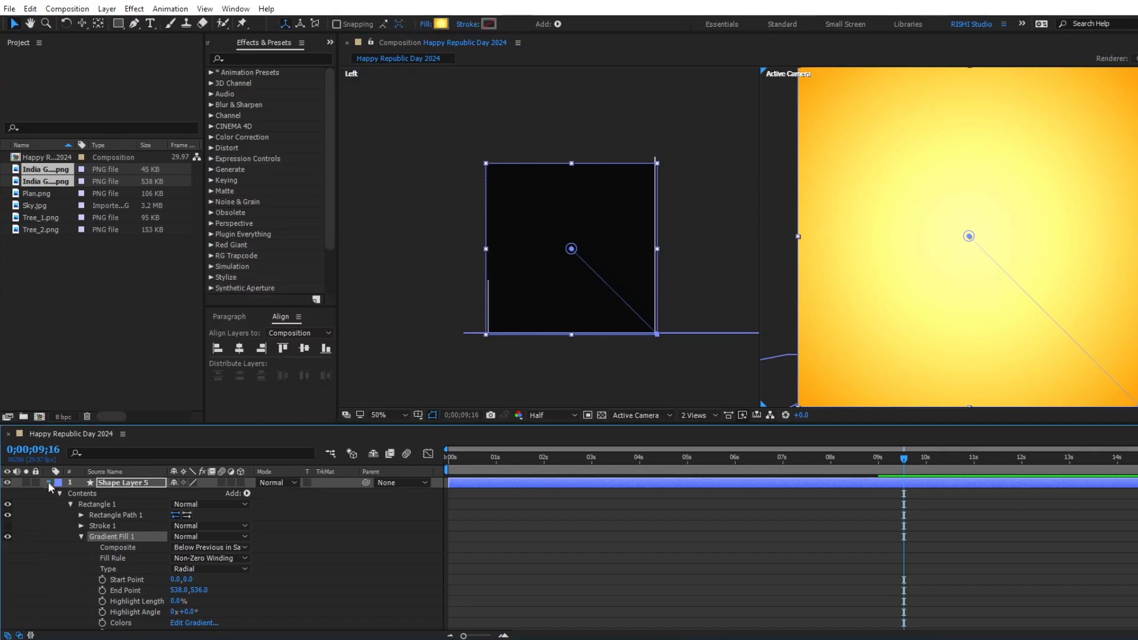
Make the gradient layer Shape Layer 5 three-dimensional and push it back in depth behind the small canopy.
left_click(48, 482)
left_click(241, 483)
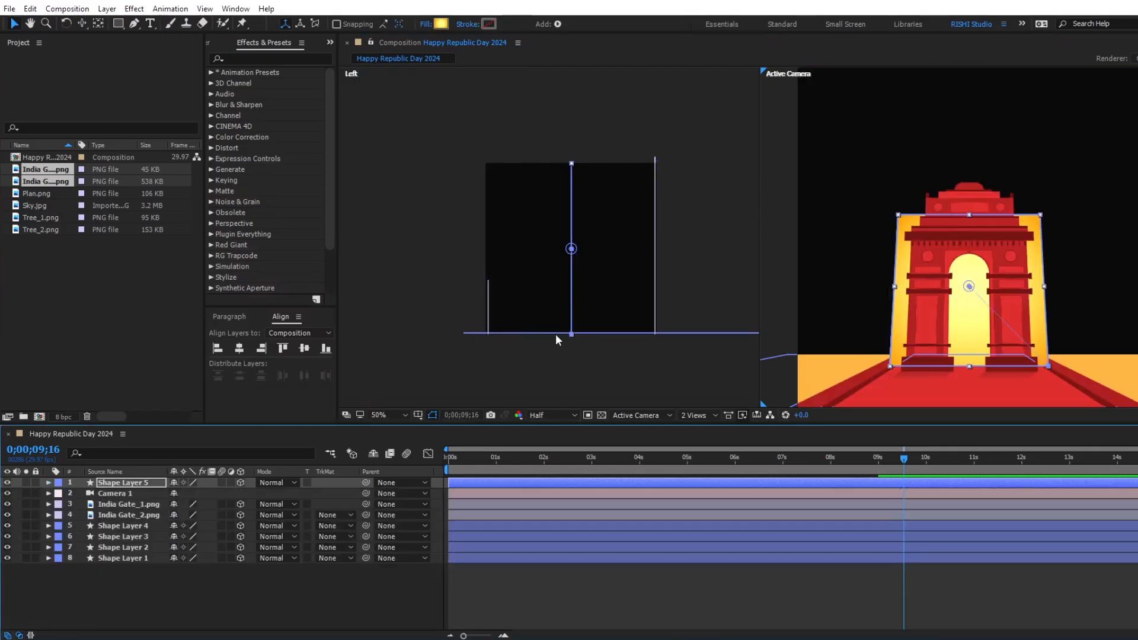
left_click(148, 482)
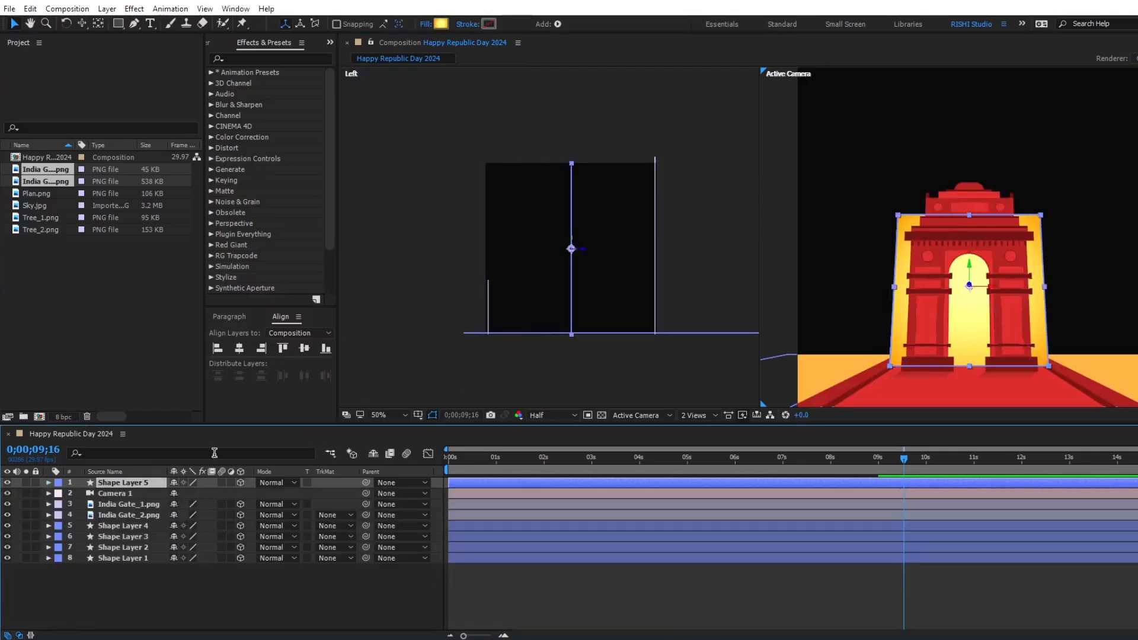
left_click_drag(581, 249, 475, 251)
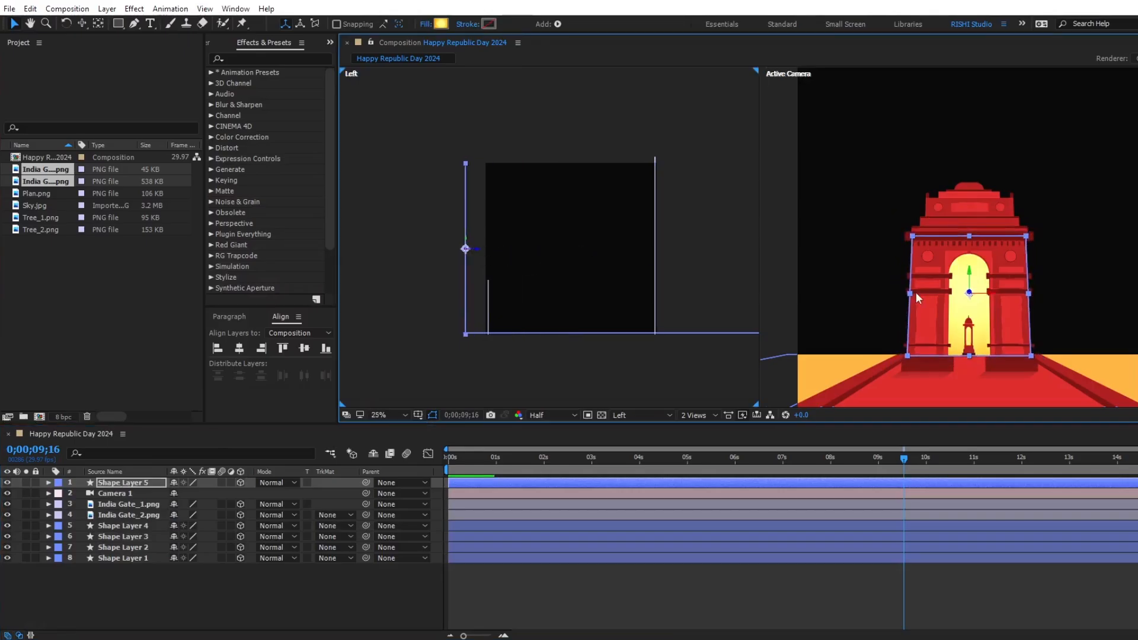
Enlarge and raise the gradient backdrop to fill the area behind the gate down to the floor's far edge, and place its layer below Camera 1.
scroll(916, 281, "down", 3)
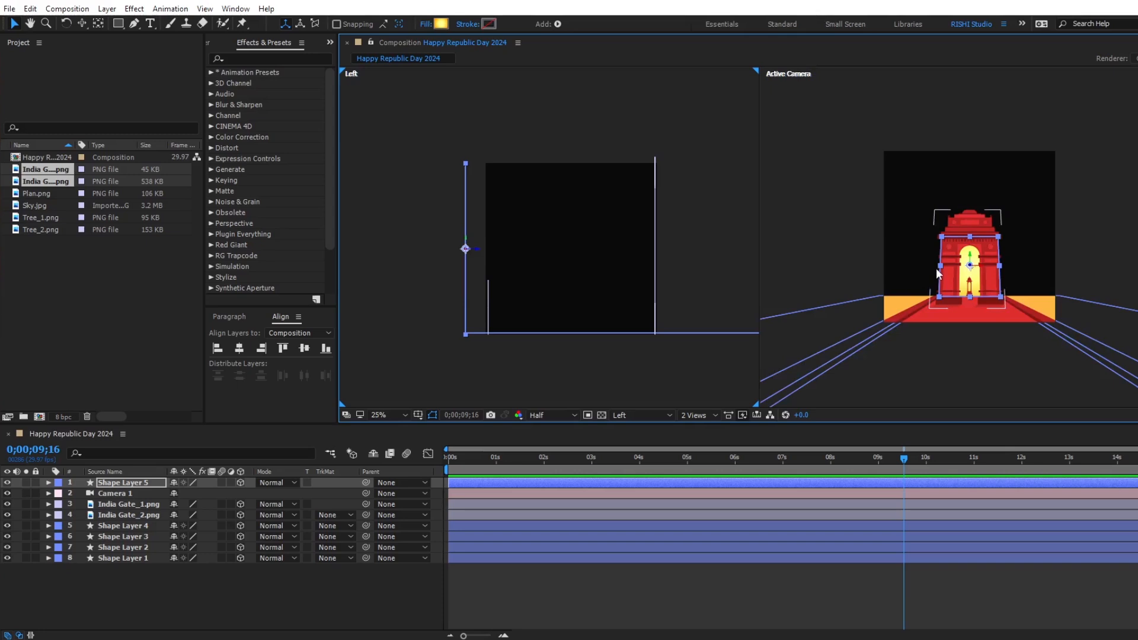
left_click_drag(939, 265, 868, 262)
left_click_drag(970, 255, 962, 127)
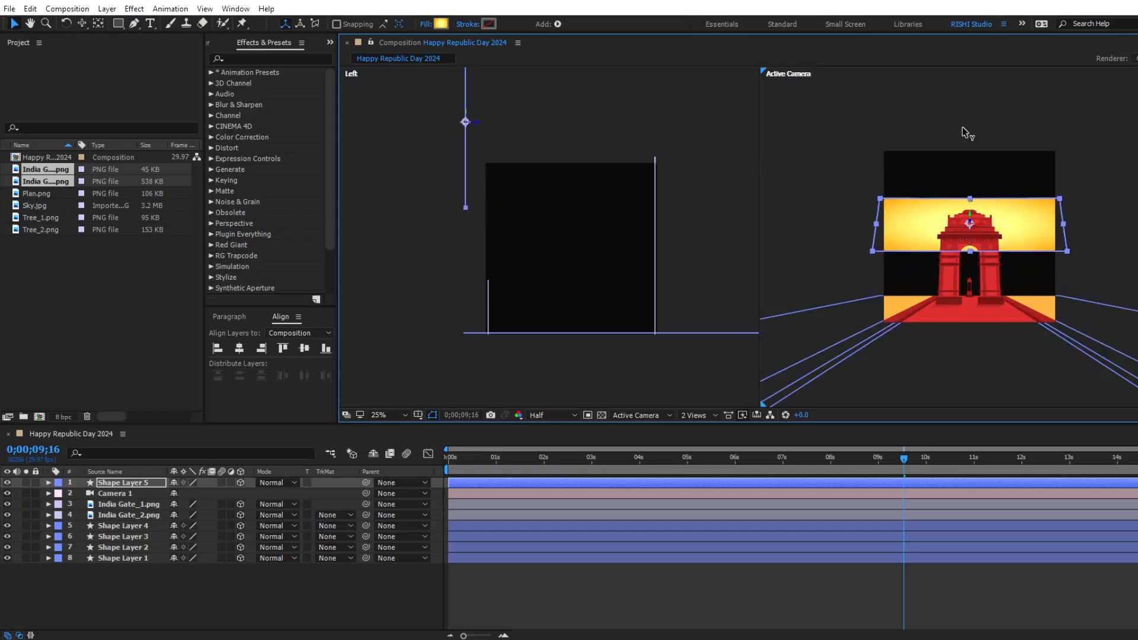
left_click_drag(970, 200, 971, 153)
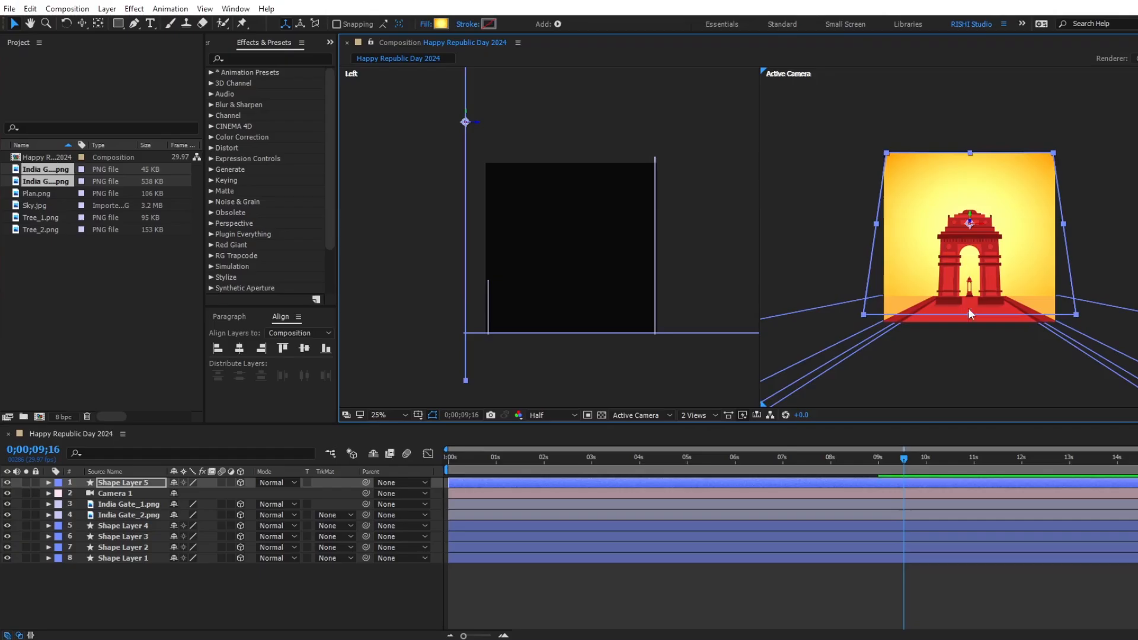
left_click_drag(966, 215, 967, 181)
left_click_drag(878, 215, 864, 216)
left_click_drag(971, 303, 970, 301)
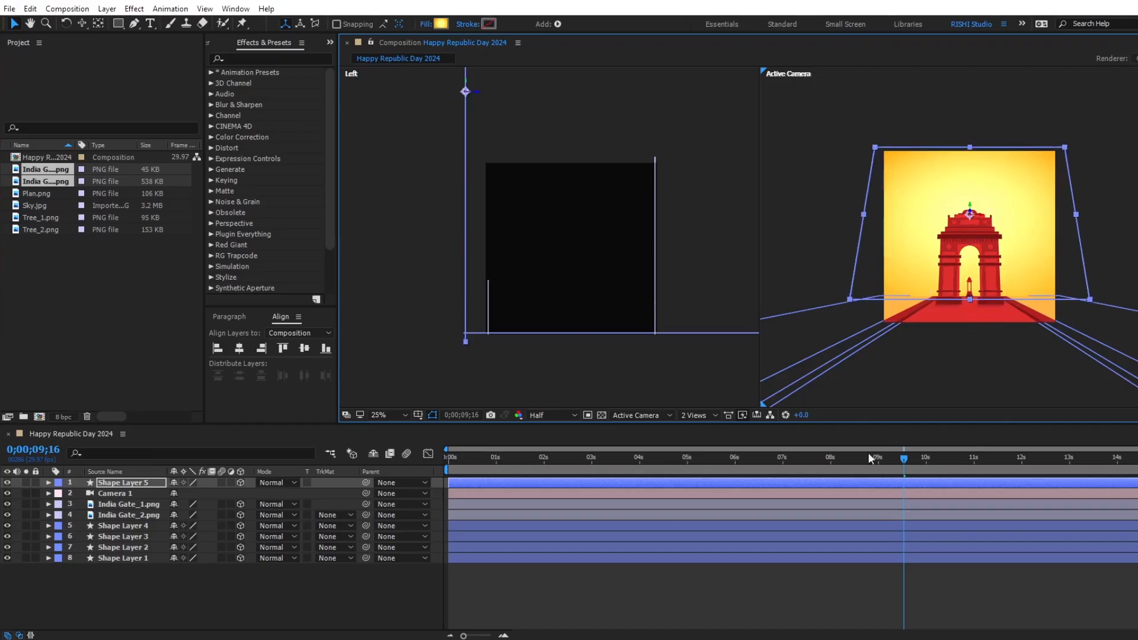
left_click_drag(139, 482, 139, 498)
left_click_drag(467, 461, 920, 459)
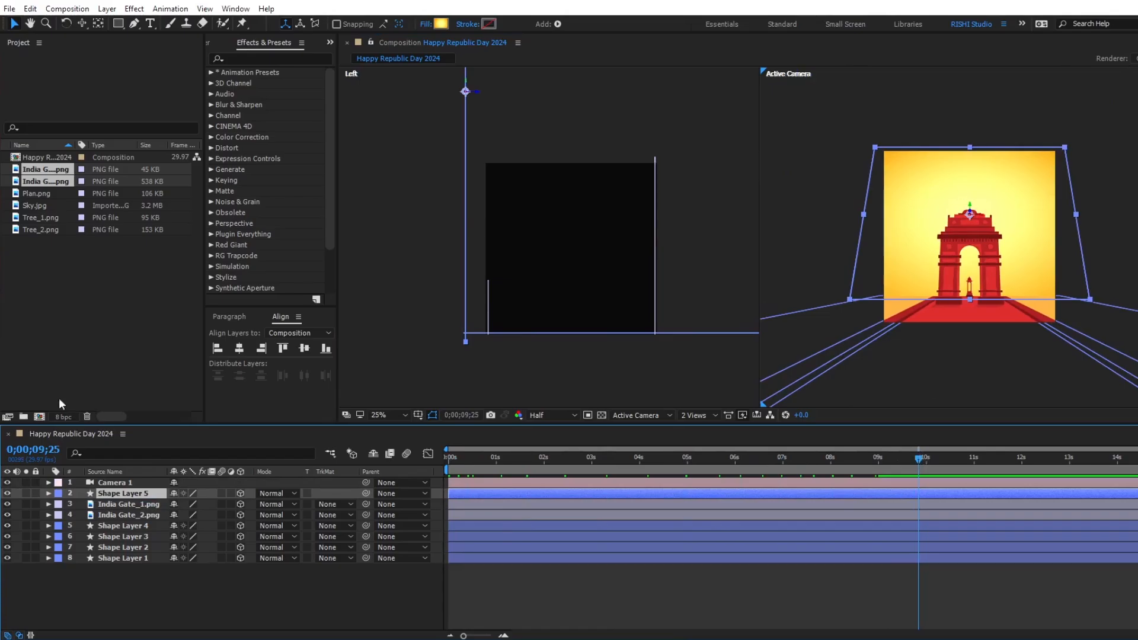
Add Sky.jpg below Camera 1 as a 3D layer just in front of the gradient backdrop, and apply the Motion Tile effect to it.
left_click_drag(36, 207, 102, 488)
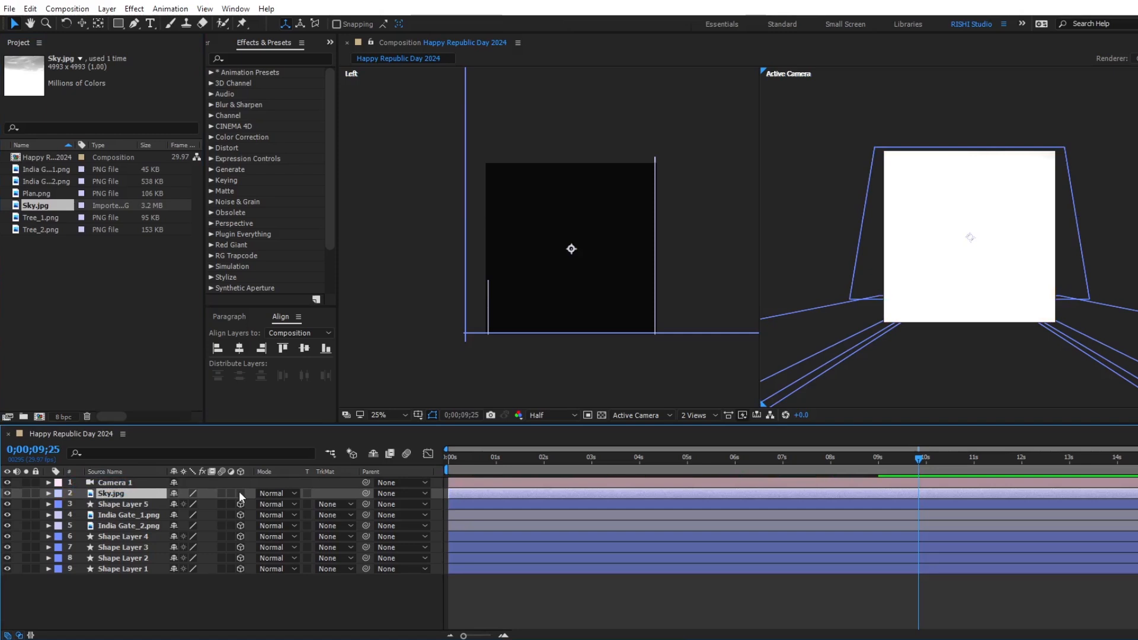
left_click_drag(585, 256, 479, 259)
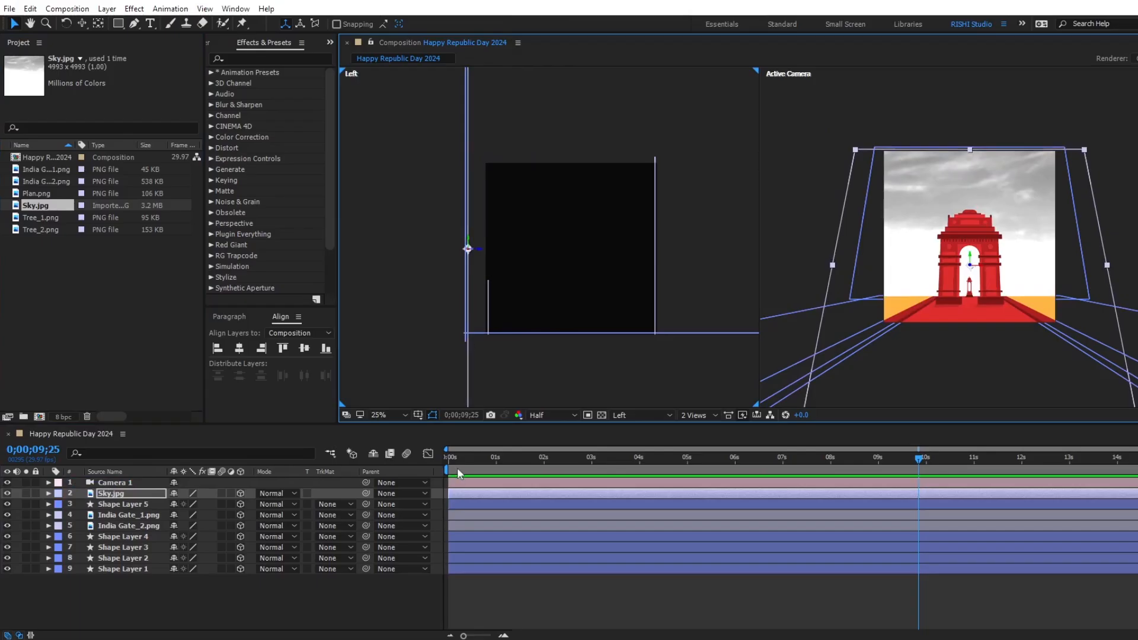
left_click(234, 58)
type("moti")
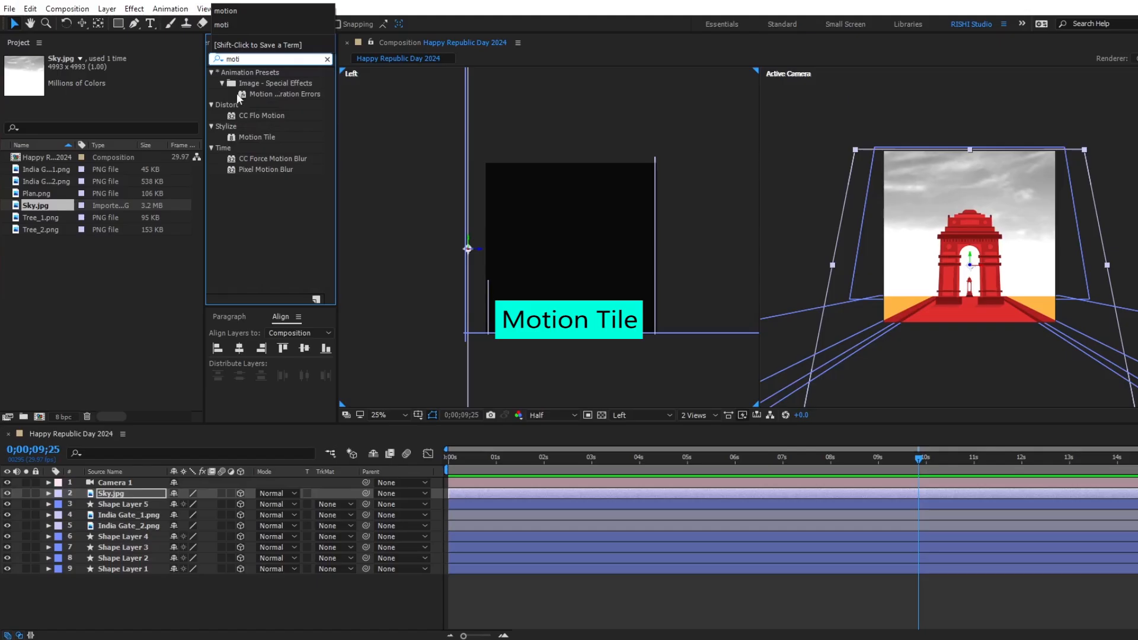
left_click_drag(254, 136, 498, 494)
Set the Motion Tile effect's Tile Center on Sky.jpg to 6276.1, 2439.2 and return to the start of the timeline.
left_click_drag(140, 79, 1030, 87)
left_click_drag(1046, 265, 1137, 263)
left_click_drag(141, 79, 148, 79)
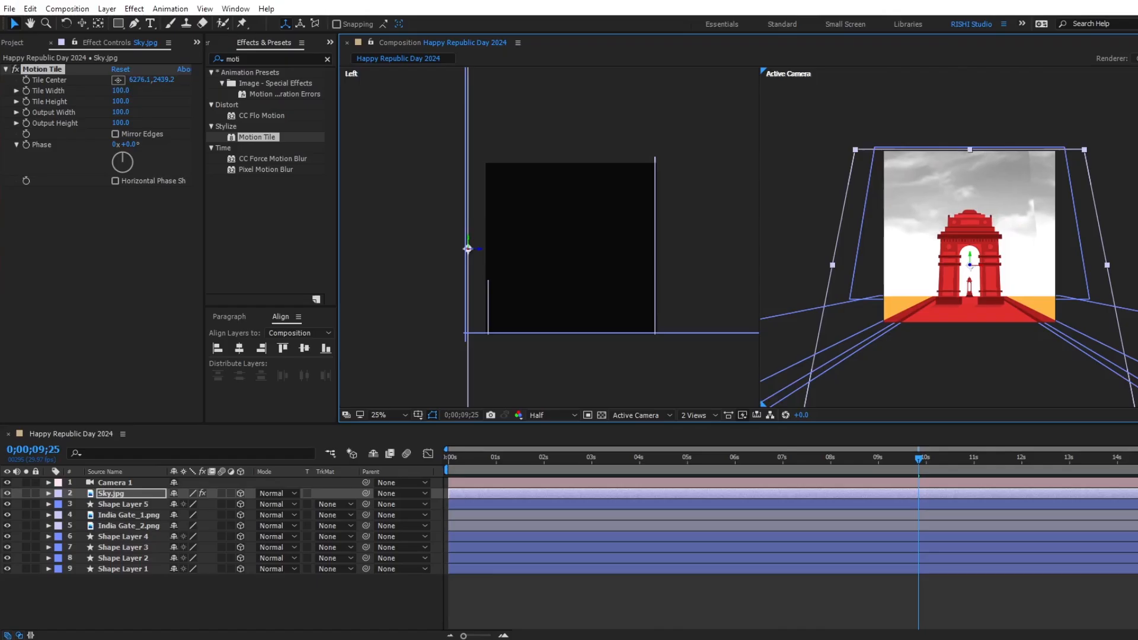
left_click_drag(454, 454, 399, 456)
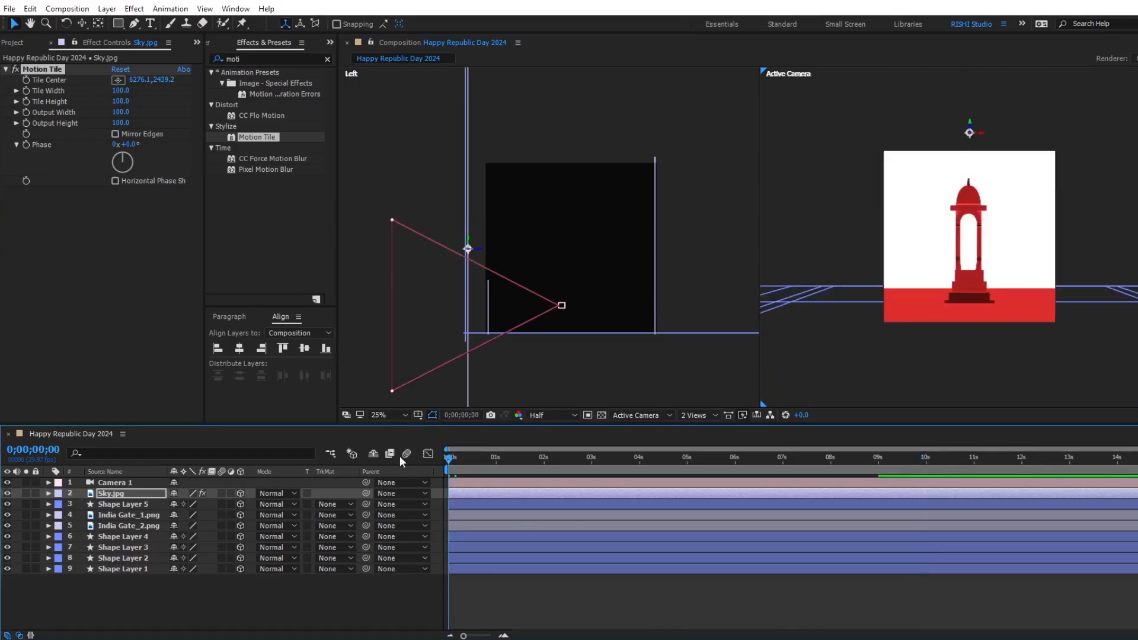
Keyframe the Motion Tile effect's Tile Center on Sky.jpg from the start to 0;00;14;29, shifting the clouds sideways across the scene.
left_click(27, 80)
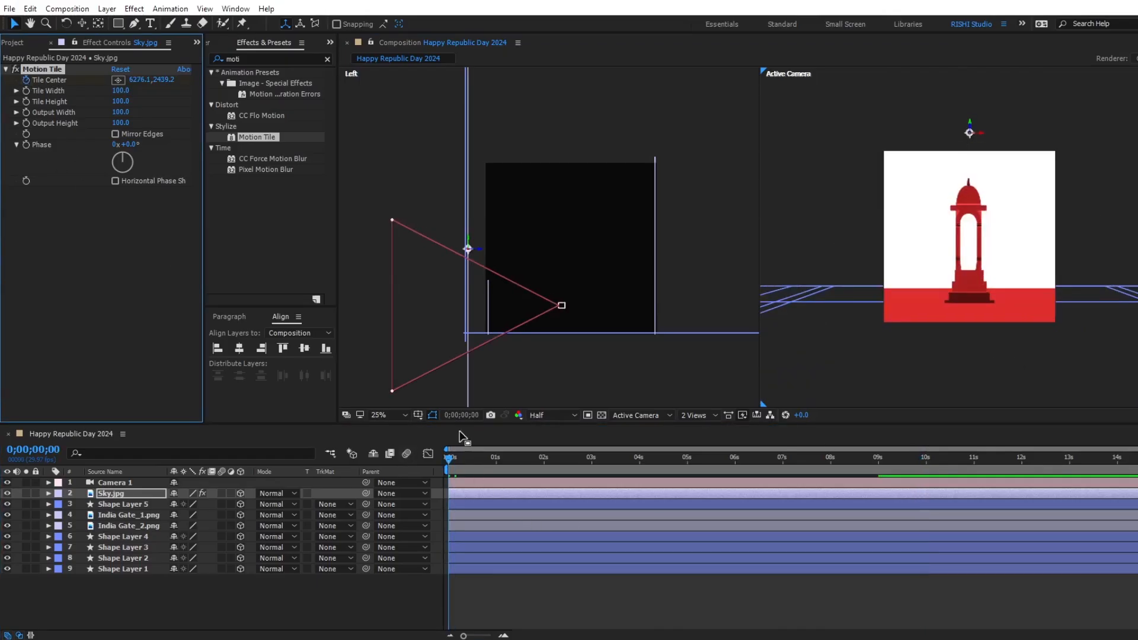
left_click_drag(466, 460, 1134, 461)
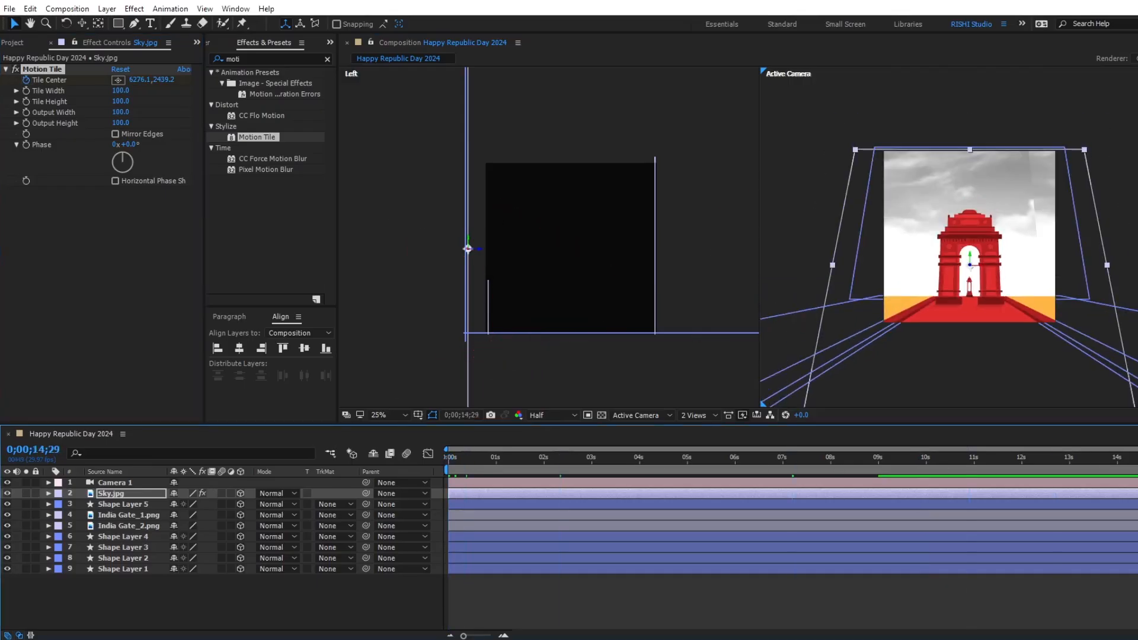
left_click_drag(960, 261, 556, 270)
Turn on Mirror Edges for the Motion Tile effect on Sky.jpg and scrub the timeline to check the tile seams.
left_click_drag(737, 457, 881, 459)
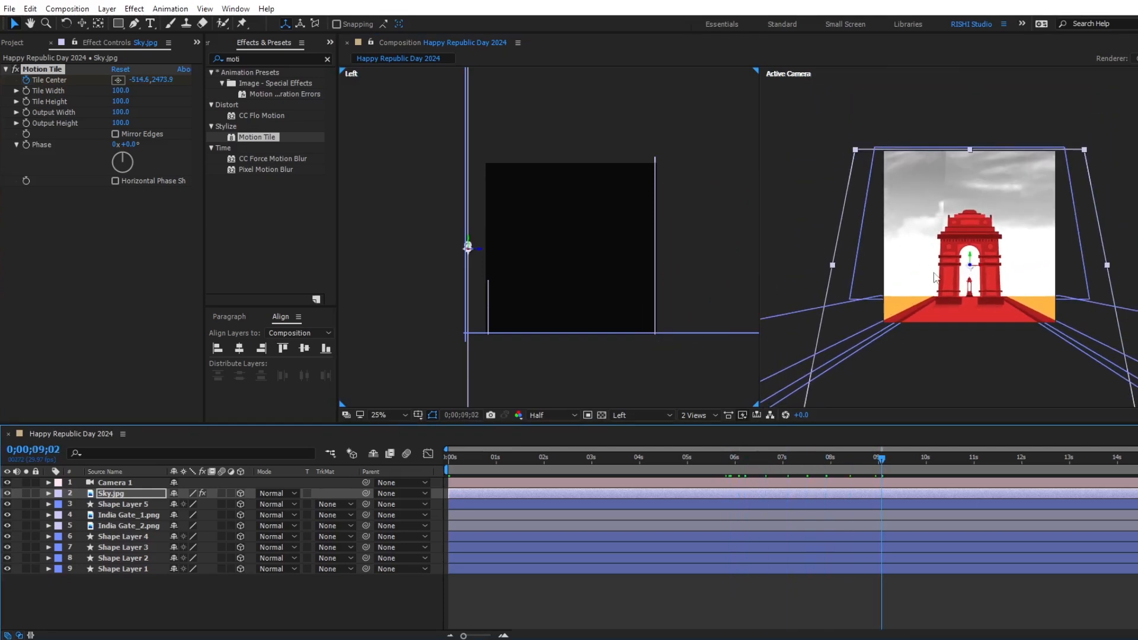
left_click(113, 134)
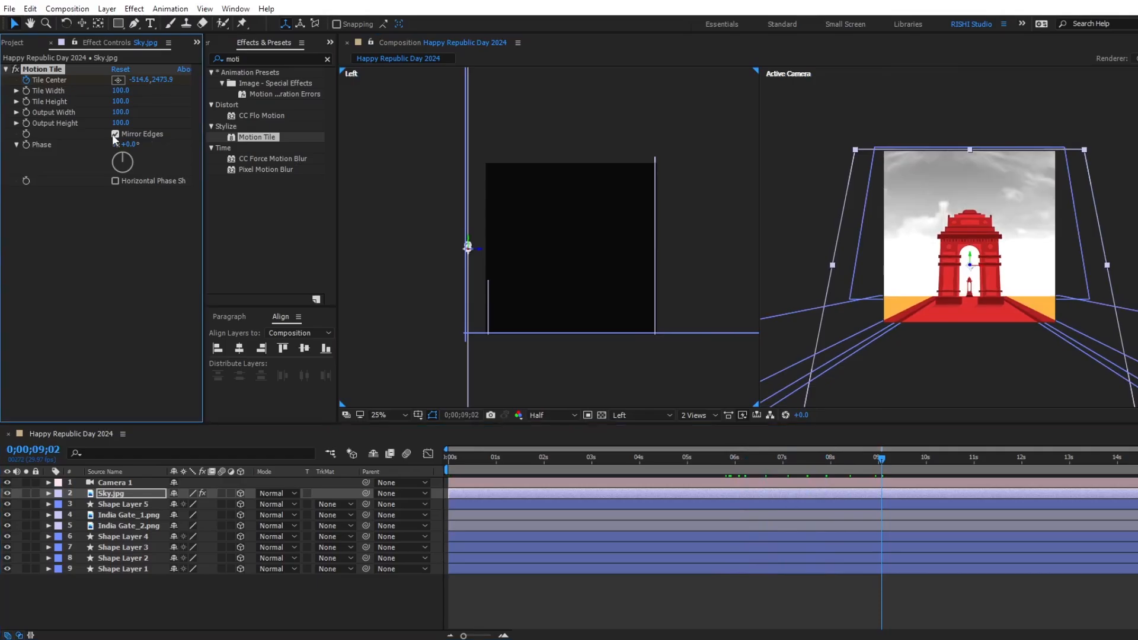
left_click_drag(684, 461, 958, 477)
Set the Sky.jpg layer's blending mode to Soft Light and preview the sky over the gradient backdrop.
left_click(869, 495)
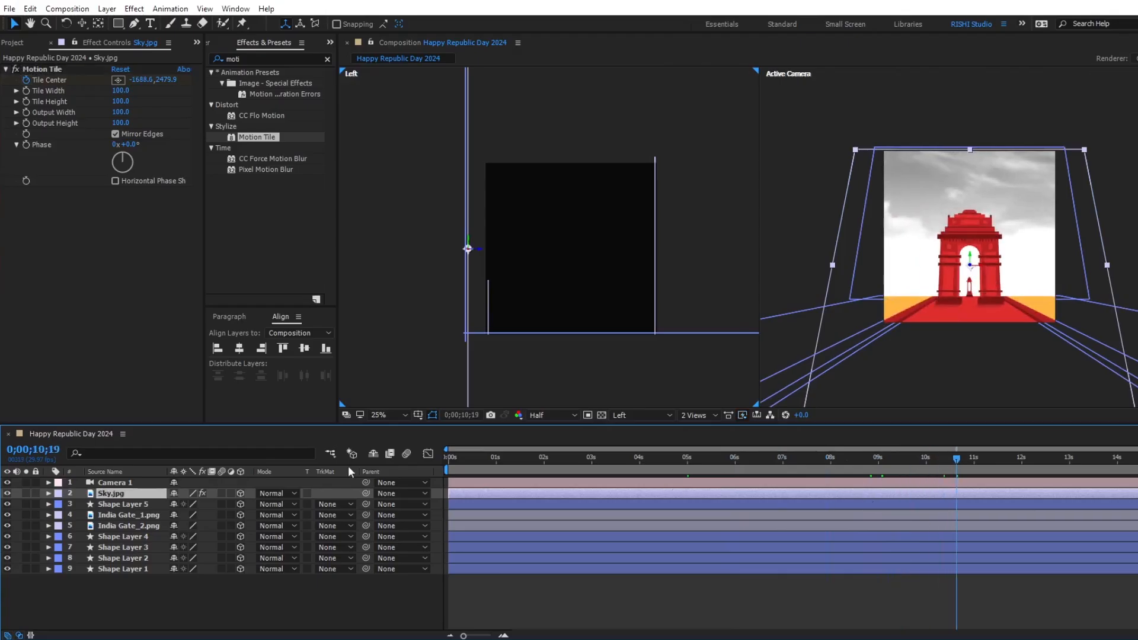
left_click(278, 493)
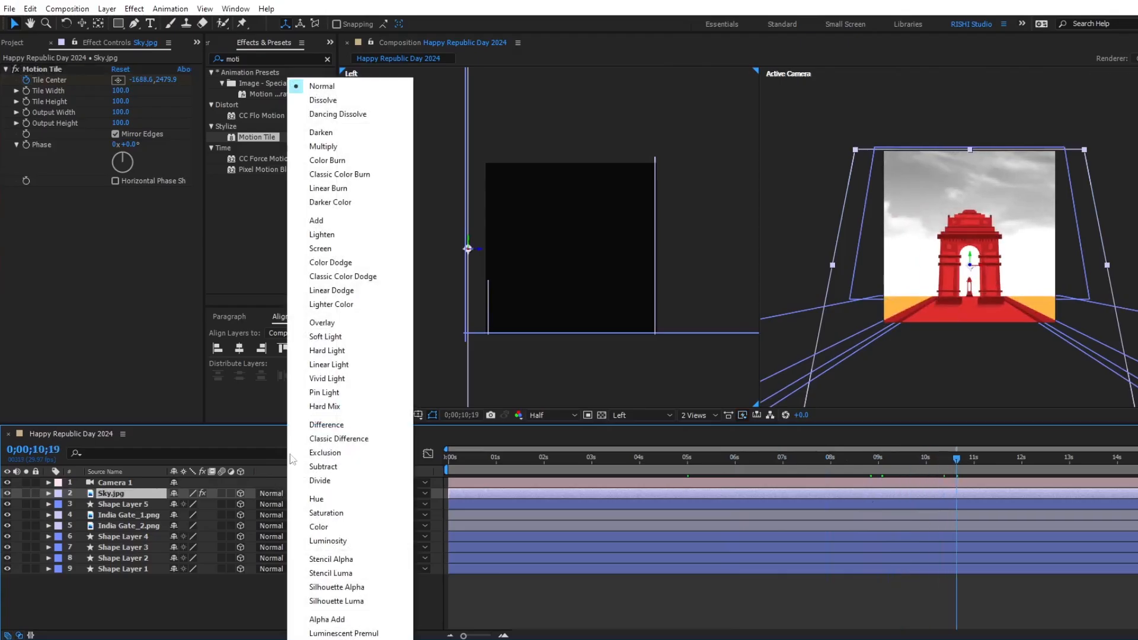
left_click(325, 337)
left_click_drag(957, 461, 1033, 464)
Add Tree_1.png to the composition below Camera 1 and move its anchor point to the base of the trunk.
left_click(18, 43)
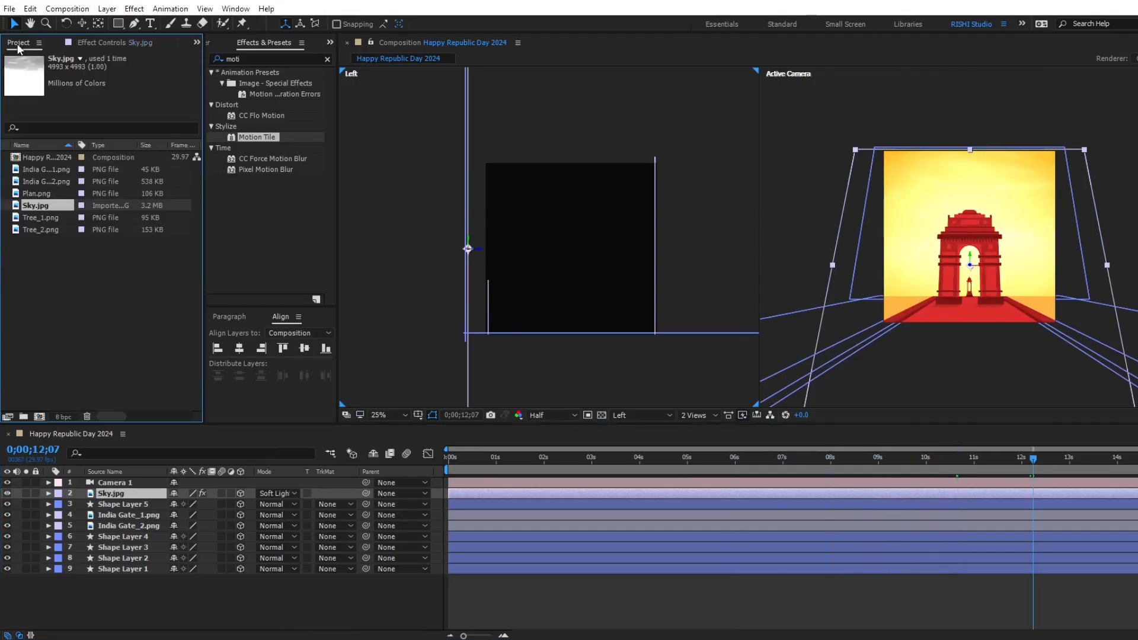
left_click(99, 298)
left_click(42, 218)
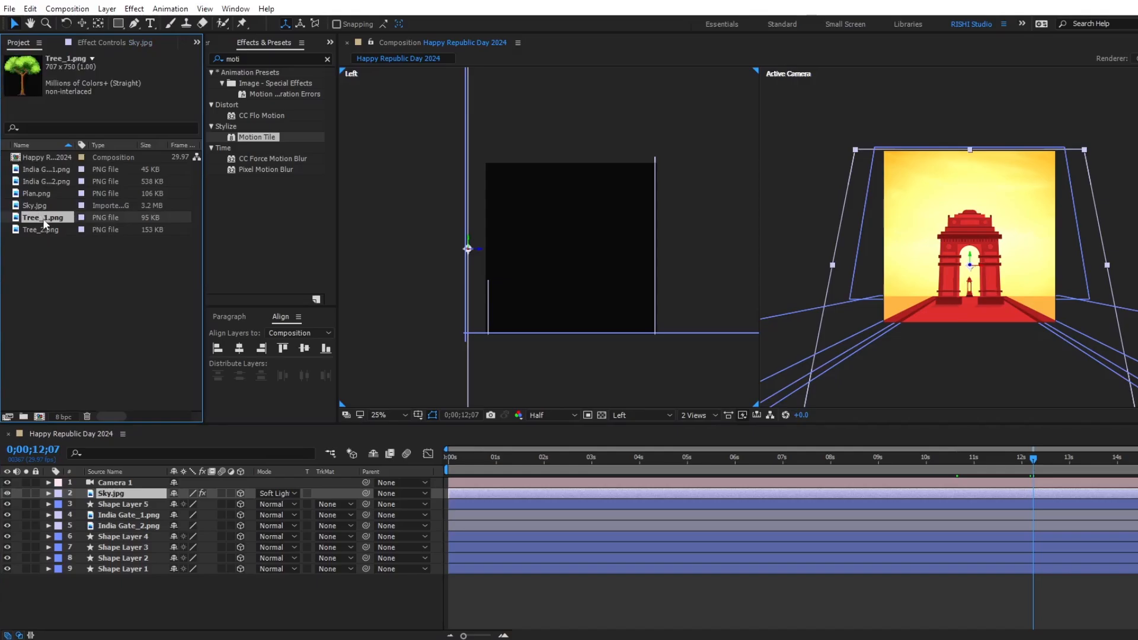
left_click_drag(91, 407, 111, 486)
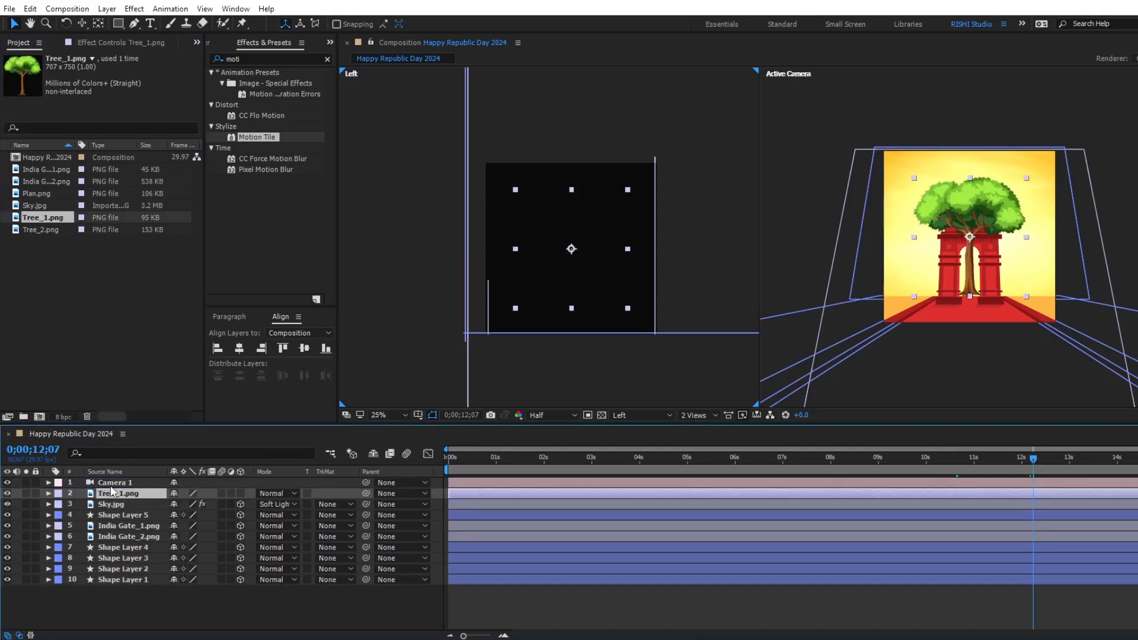
left_click(98, 23)
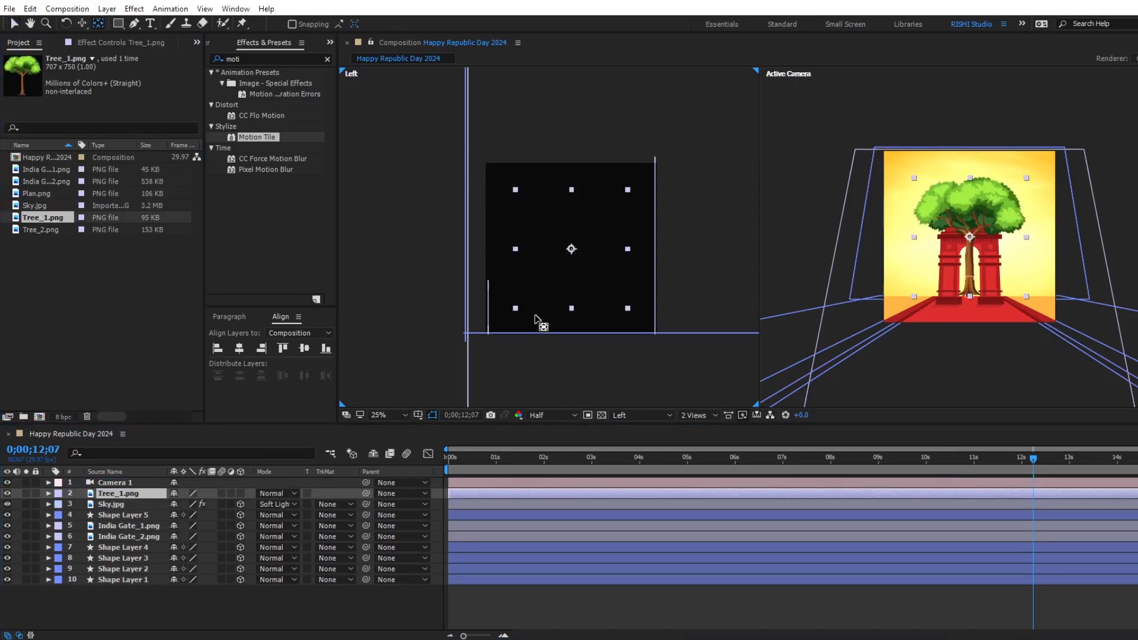
left_click_drag(573, 258, 572, 308)
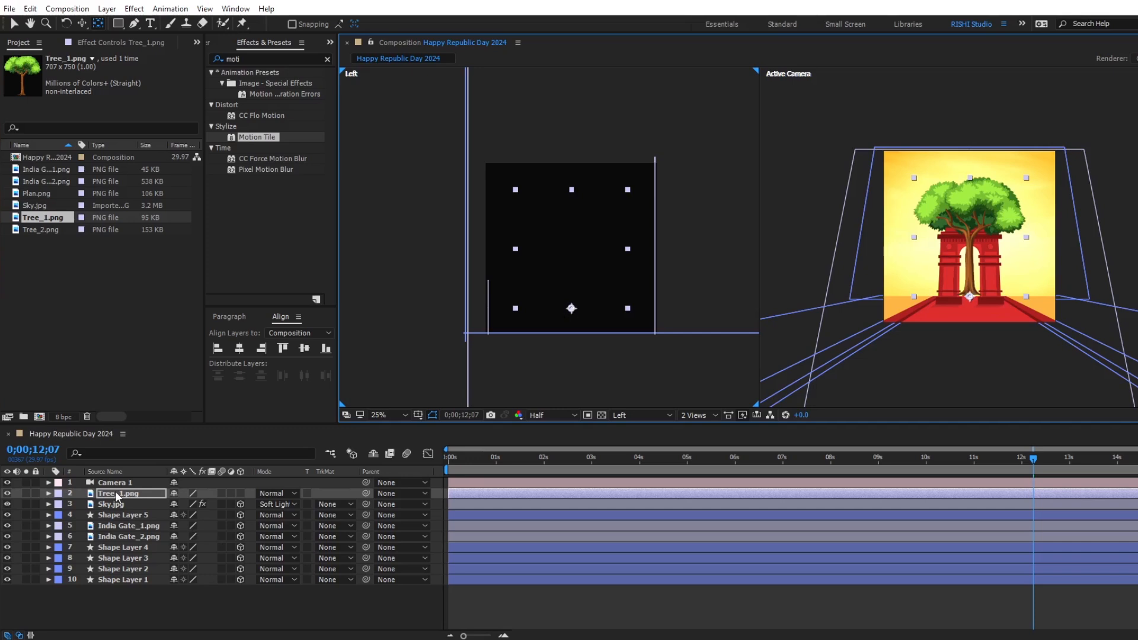
Apply the Fill effect to Tree_1.png and set its color to brown 95610B, starting from the sampled orange of the floor.
left_click(254, 54)
type("fill")
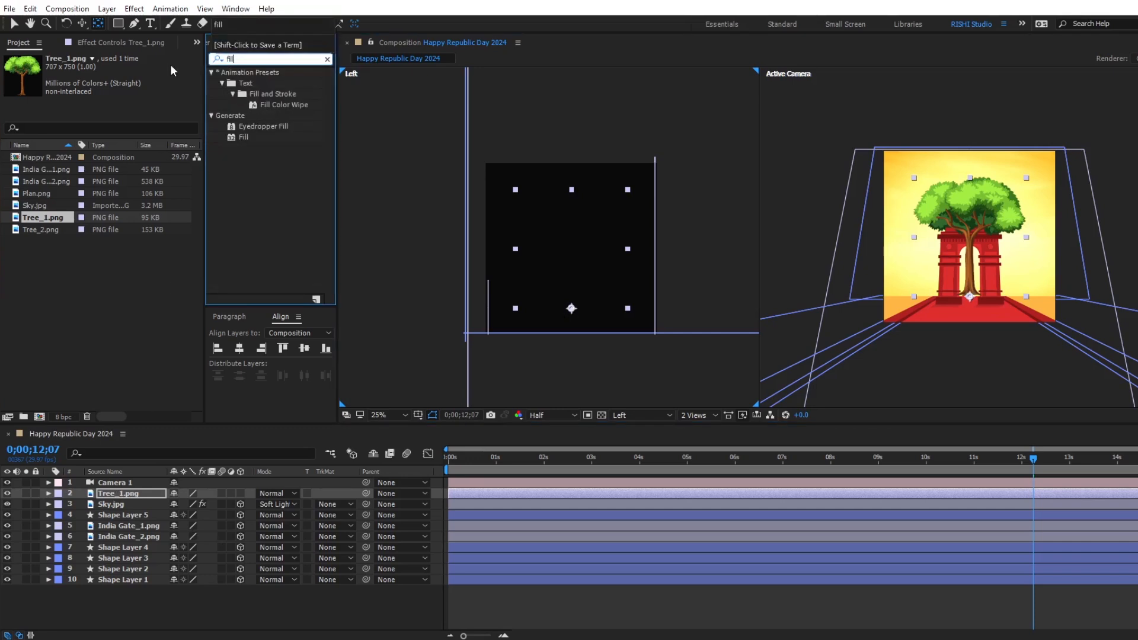
left_click_drag(243, 137, 164, 496)
key("v")
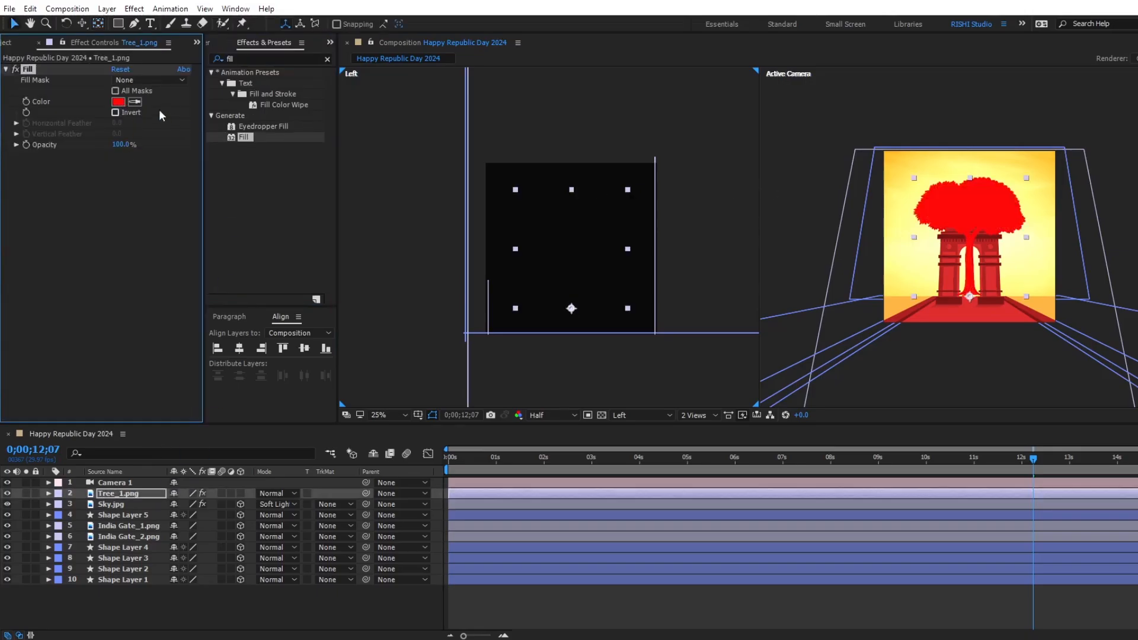
left_click(136, 105)
left_click(891, 307)
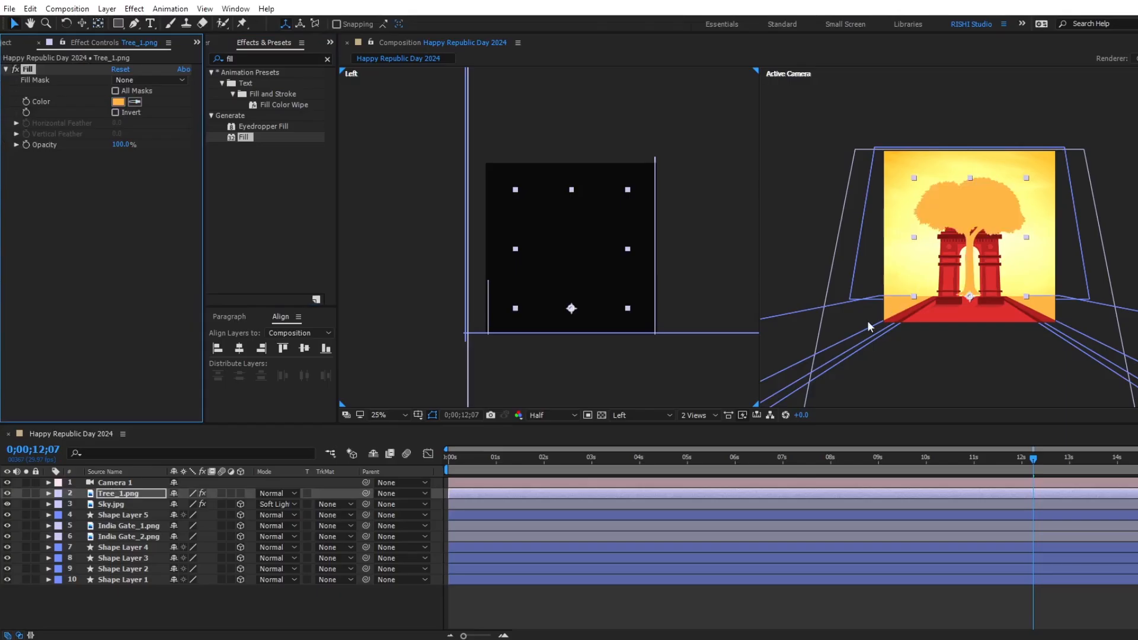
left_click(118, 102)
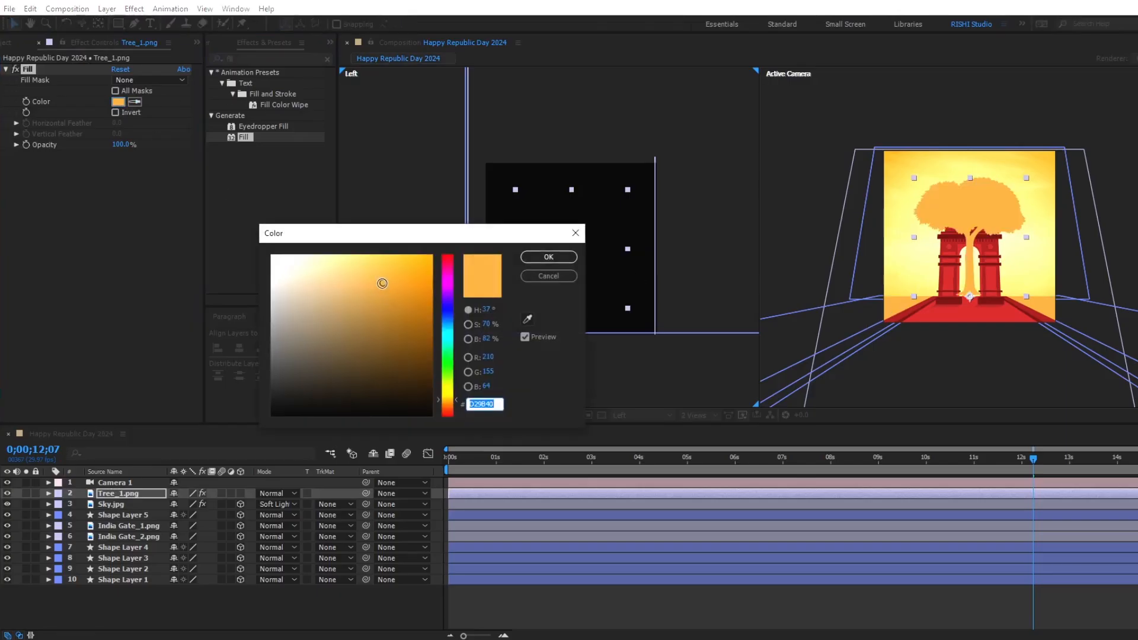
left_click(413, 317)
left_click_drag(413, 317, 420, 321)
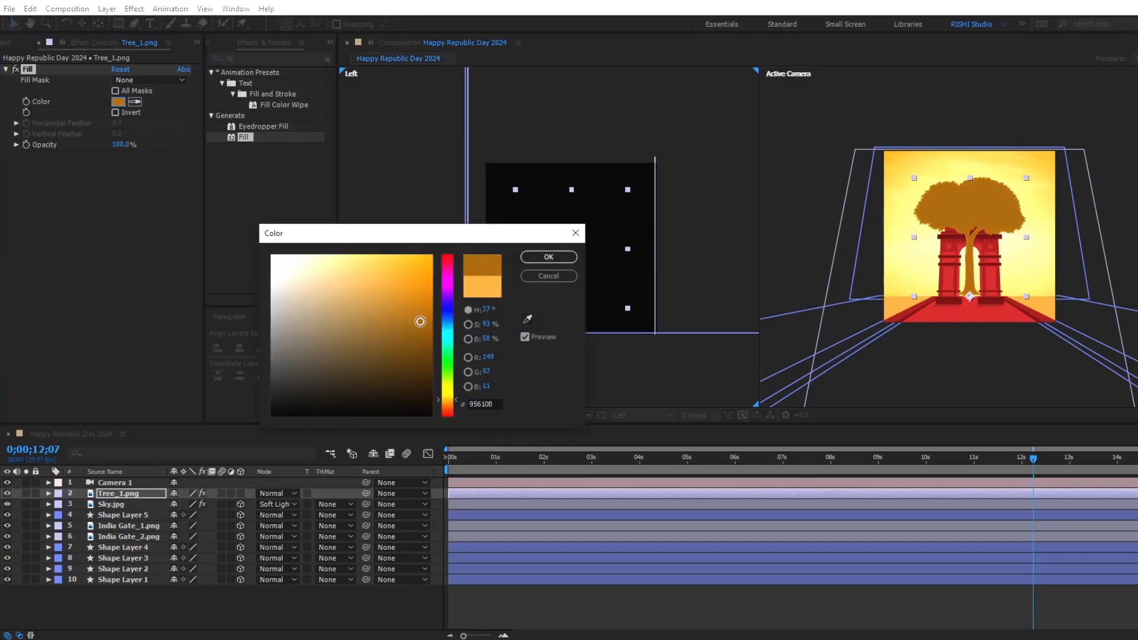
left_click(548, 256)
Make Tree_1.png three-dimensional, push it back behind India Gate at floor level, and place it on the left side of the scene.
left_click(240, 493)
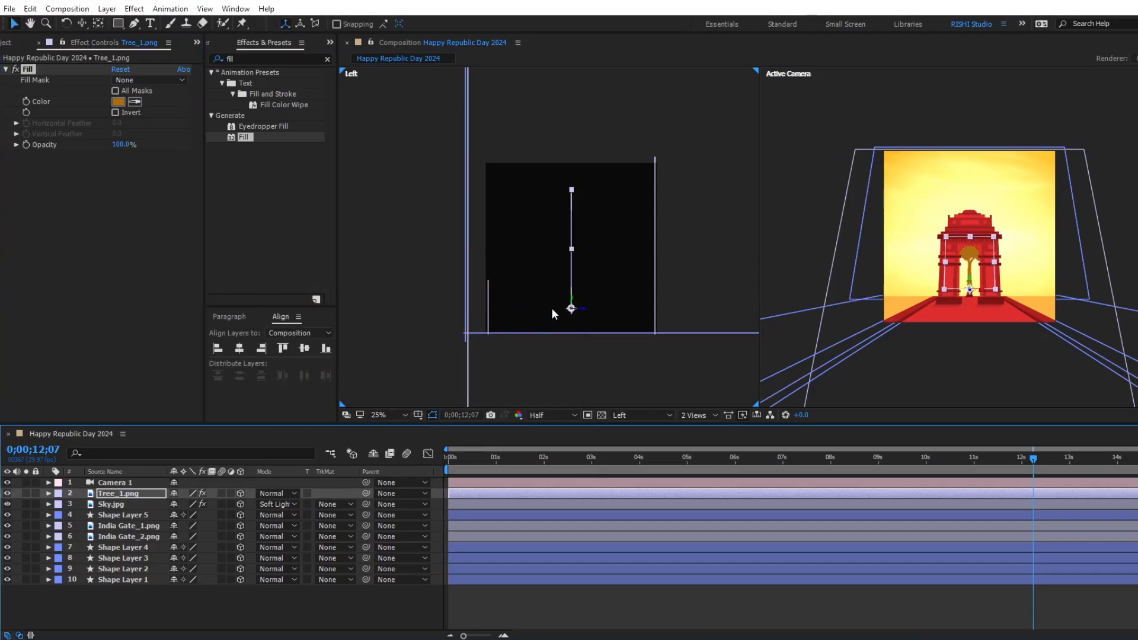
left_click_drag(571, 298, 483, 333)
left_click_drag(1033, 458, 537, 459)
left_click_drag(614, 457, 1110, 460)
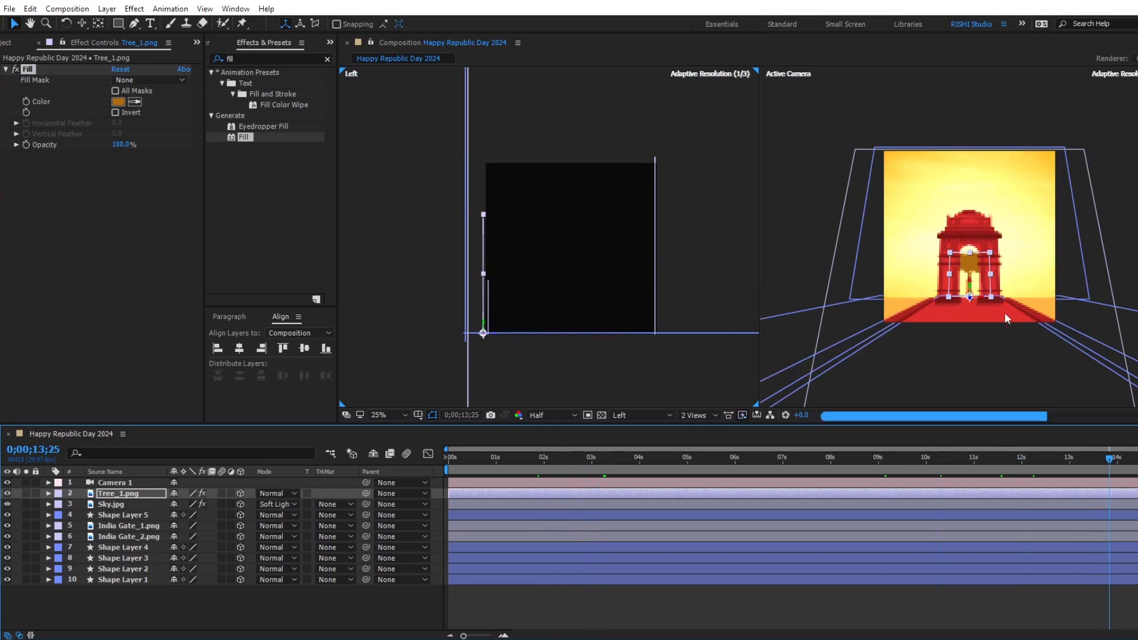
left_click_drag(980, 299, 750, 295)
left_click(751, 294)
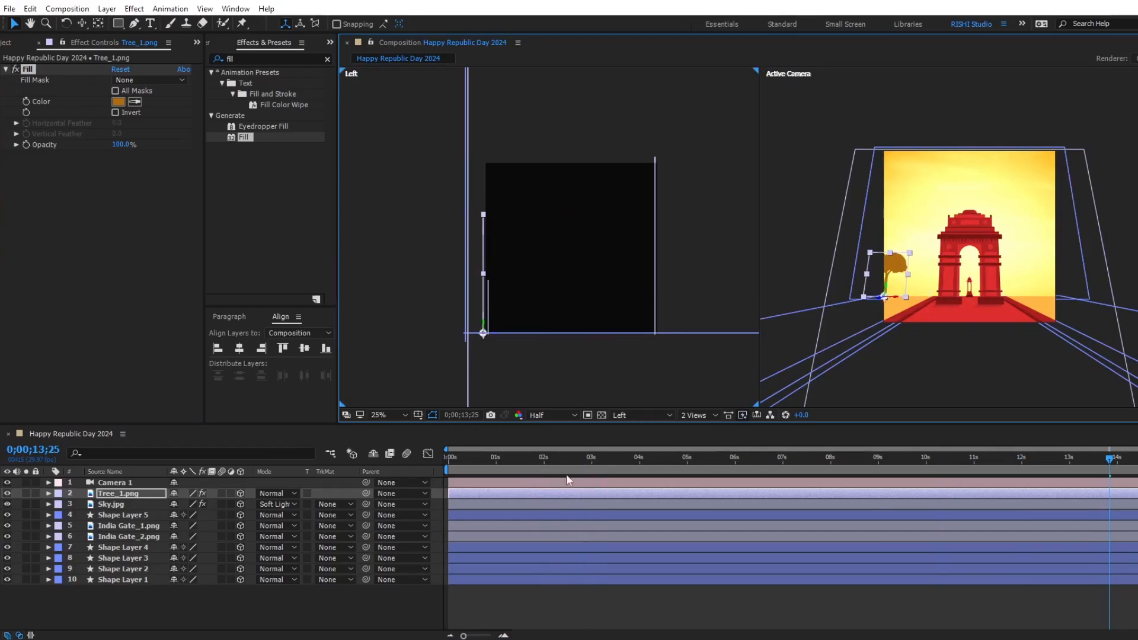
key("ctrl+d")
left_click(495, 493)
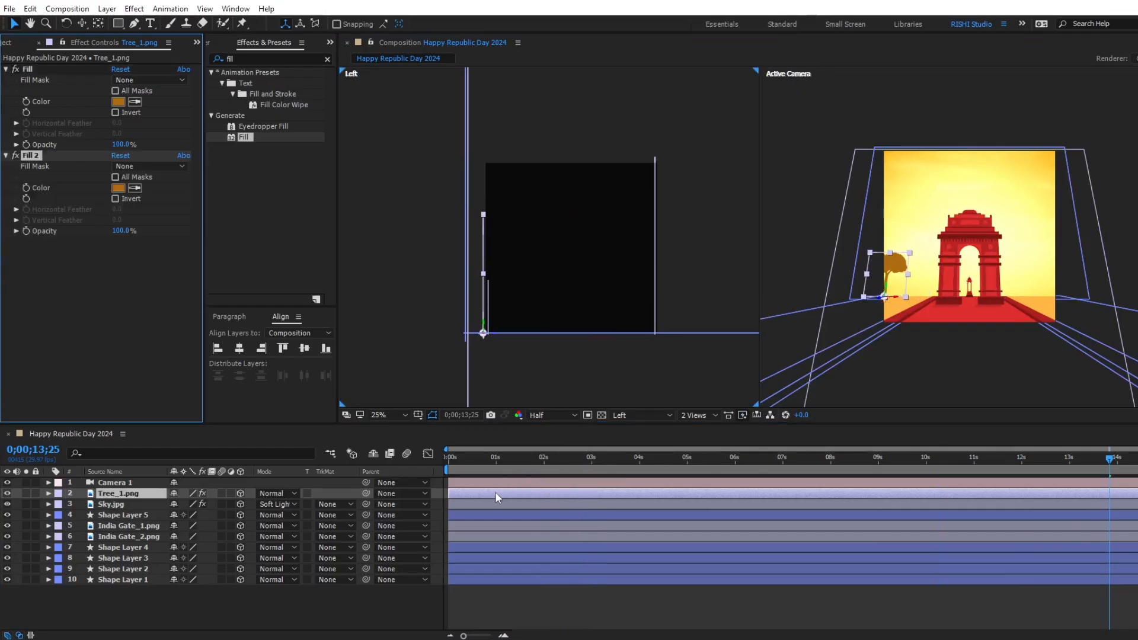
key("ctrl+z")
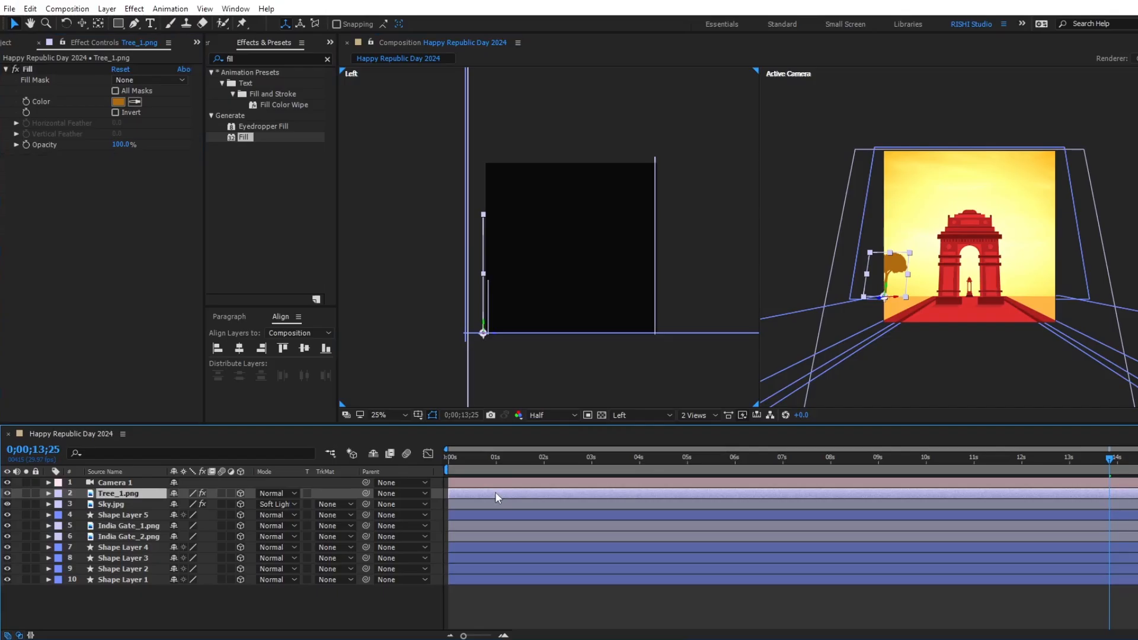
Duplicate the Tree_1.png layer, flip the copy horizontally, and move it to the opposite side of India Gate.
key("ctrl+d")
right_click(496, 492)
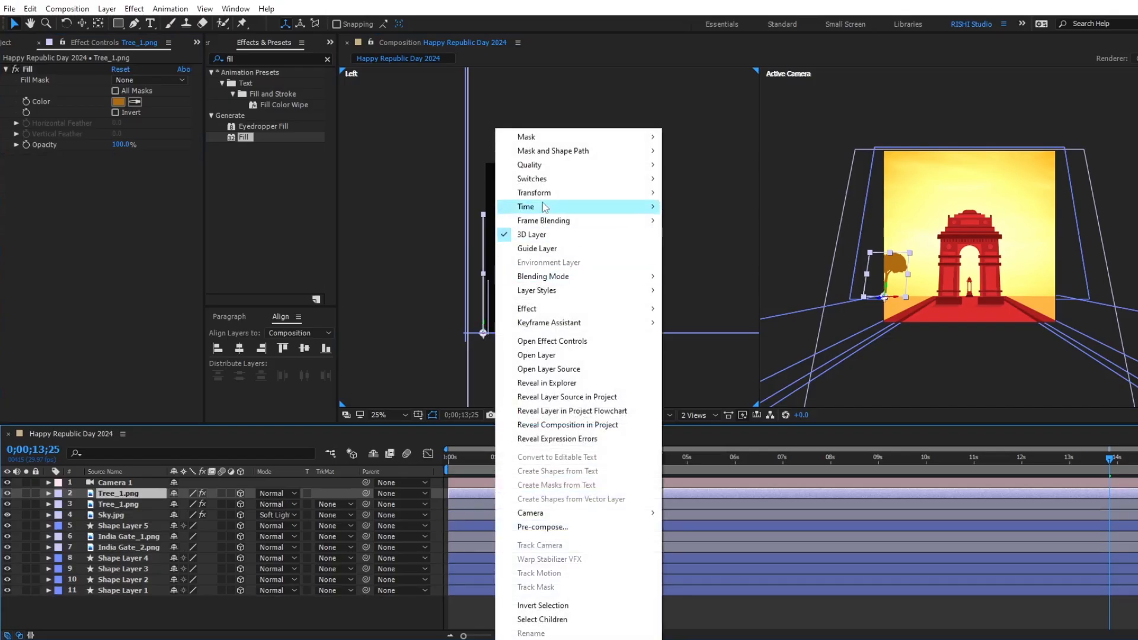
mouse_move(545, 193)
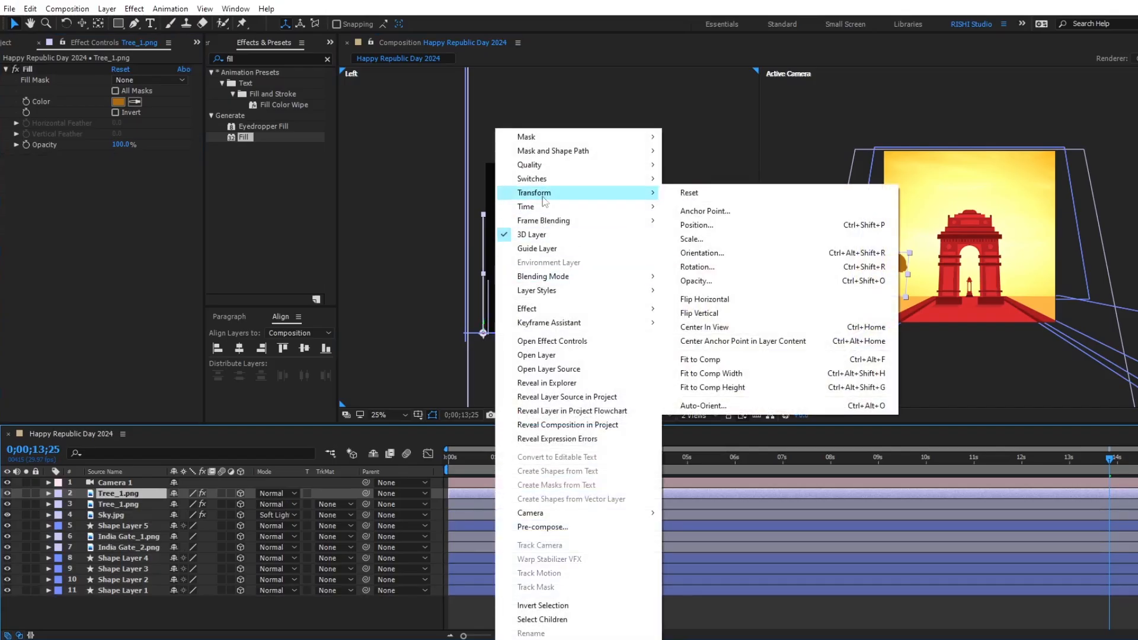
left_click(700, 300)
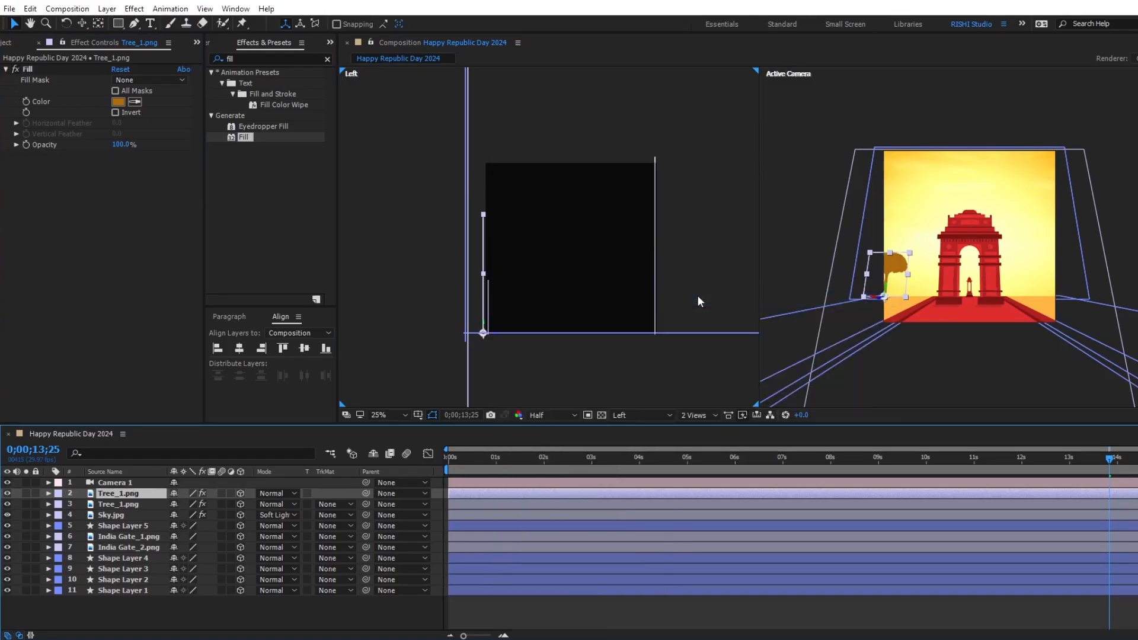
left_click(876, 296)
left_click_drag(876, 299, 1129, 312)
Duplicate both Tree_1.png layers and give the two new copies a Dark Green label.
left_click(881, 507, "ctrl")
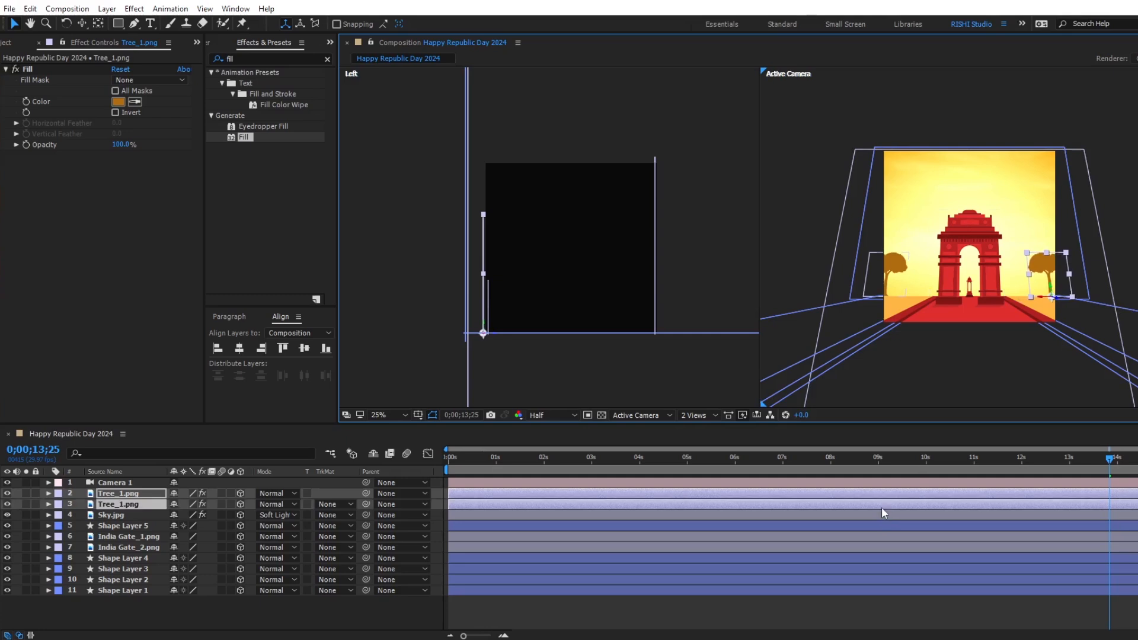
key("ctrl+d")
left_click_drag(139, 515, 86, 505)
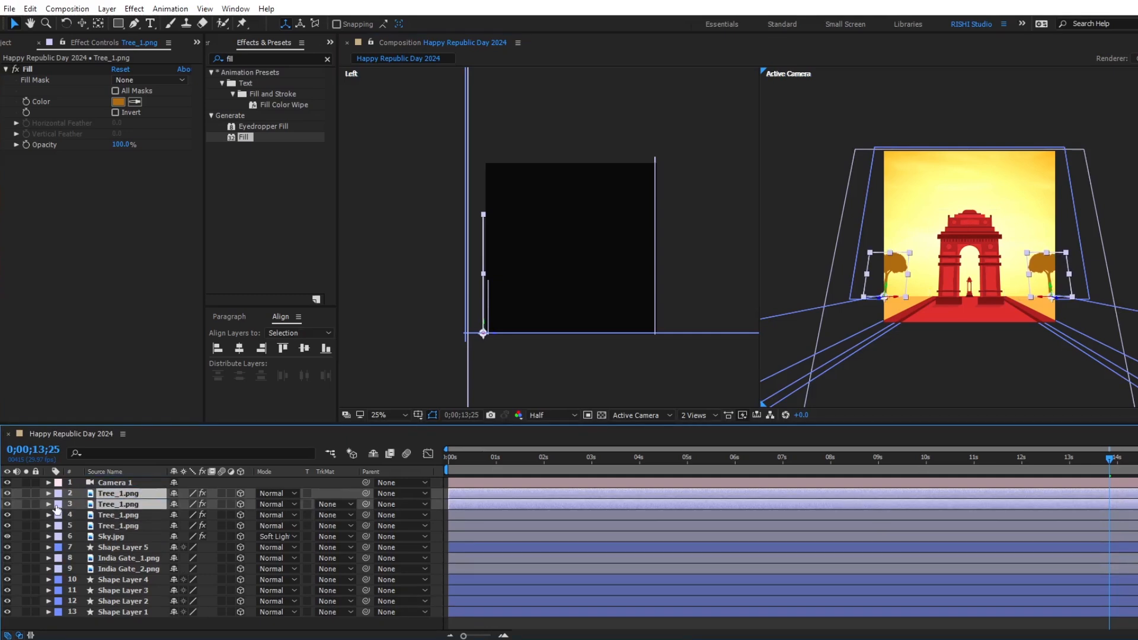
left_click(58, 504)
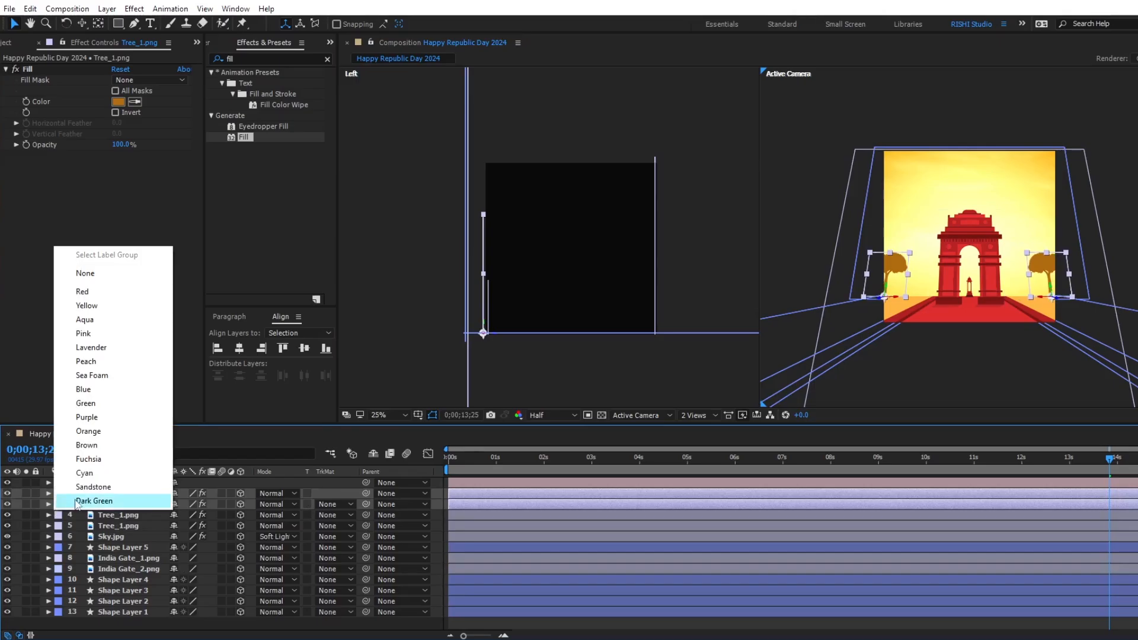
left_click(77, 503)
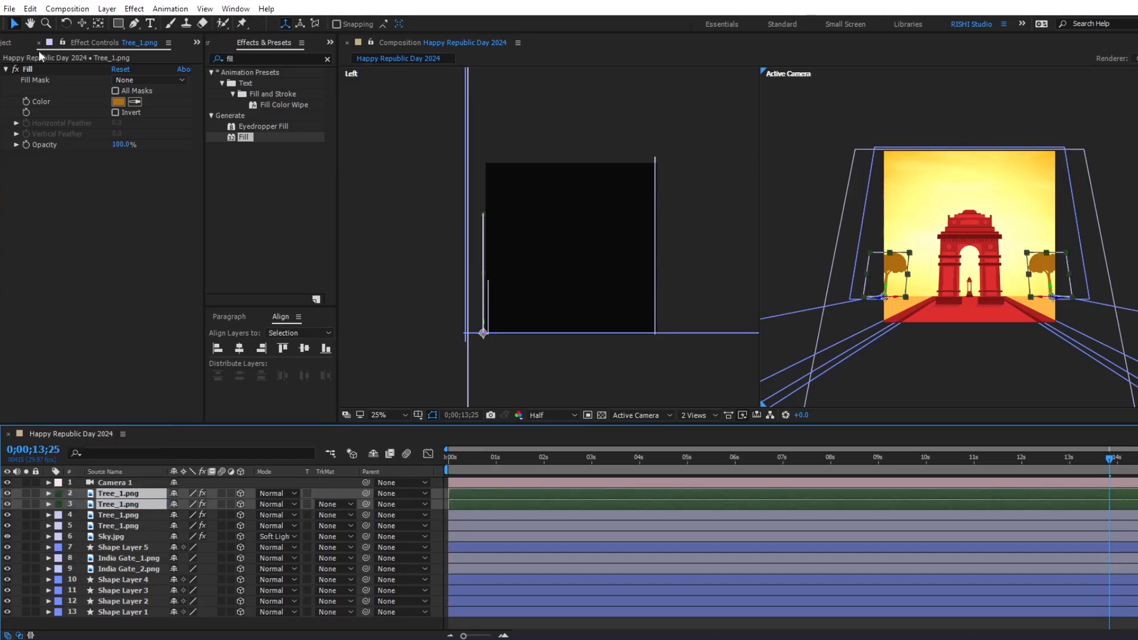
Replace the source of the two dark green Tree_1.png layers with Tree_2.png.
left_click(21, 45)
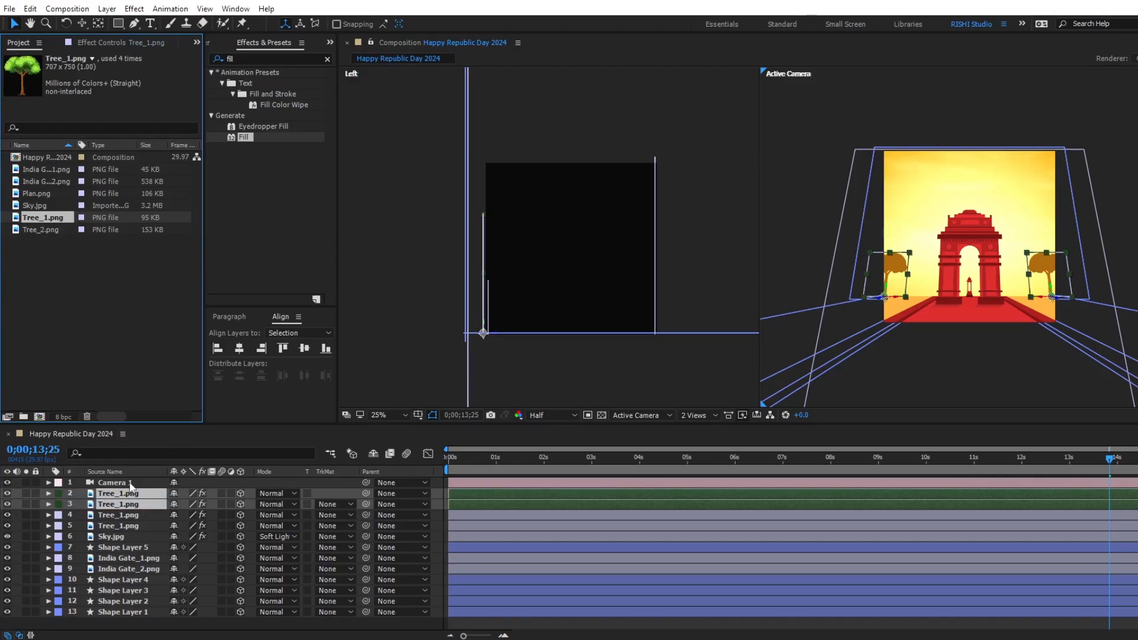
left_click(46, 229)
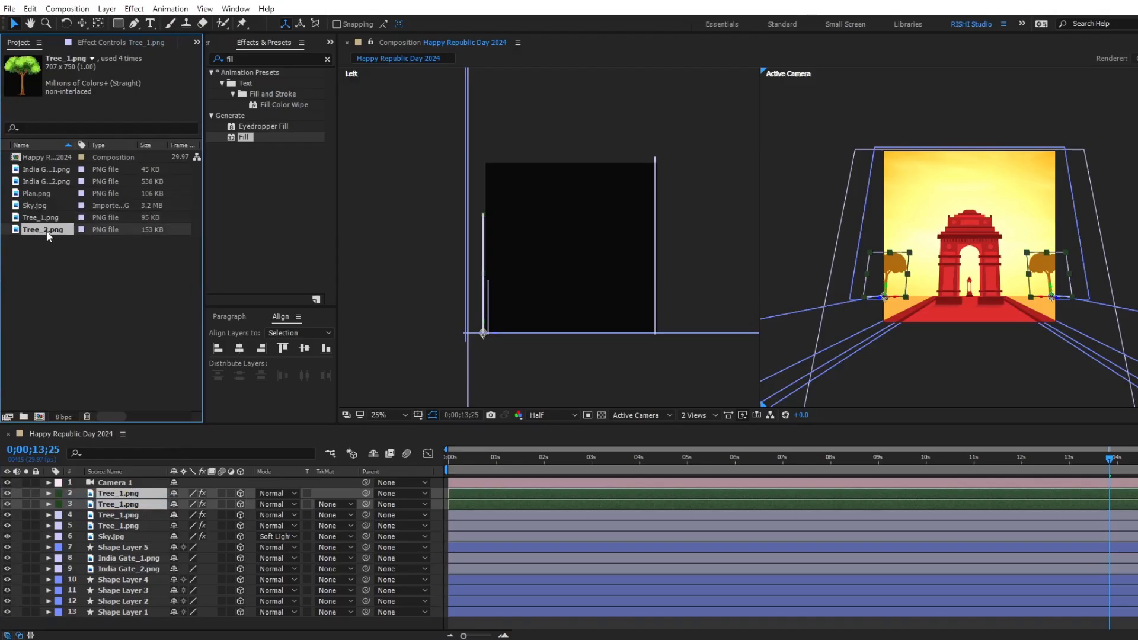
left_click_drag(47, 230, 105, 453)
left_click_drag(122, 493, 122, 497)
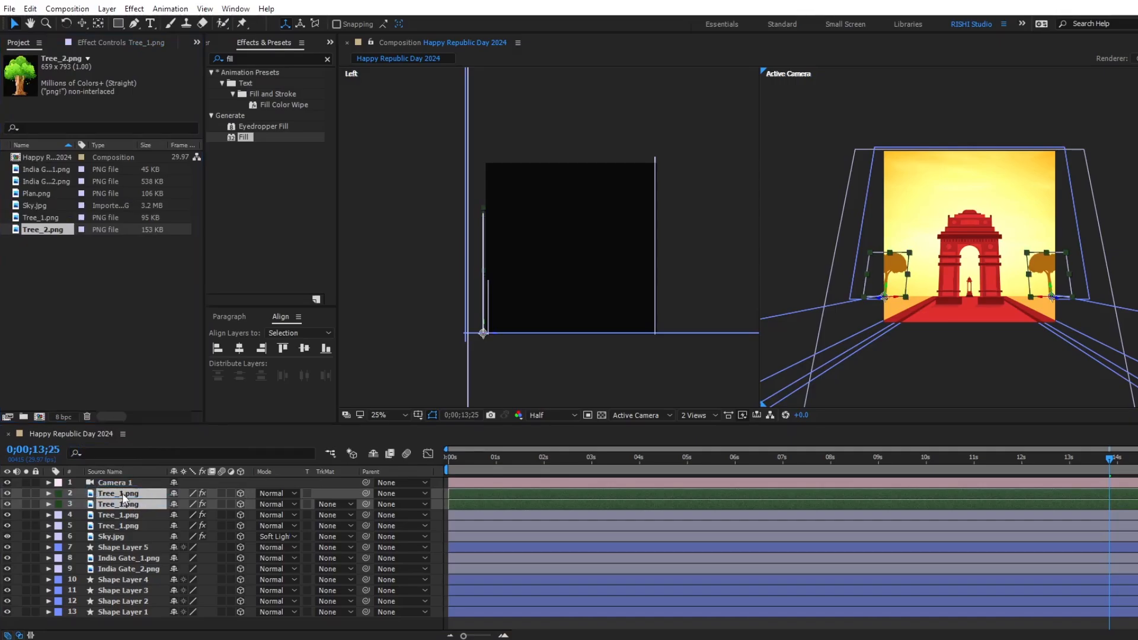
Move the Tree_2.png copy on the right side of the scene slightly inward toward India Gate and show its Scale property.
left_click(481, 494)
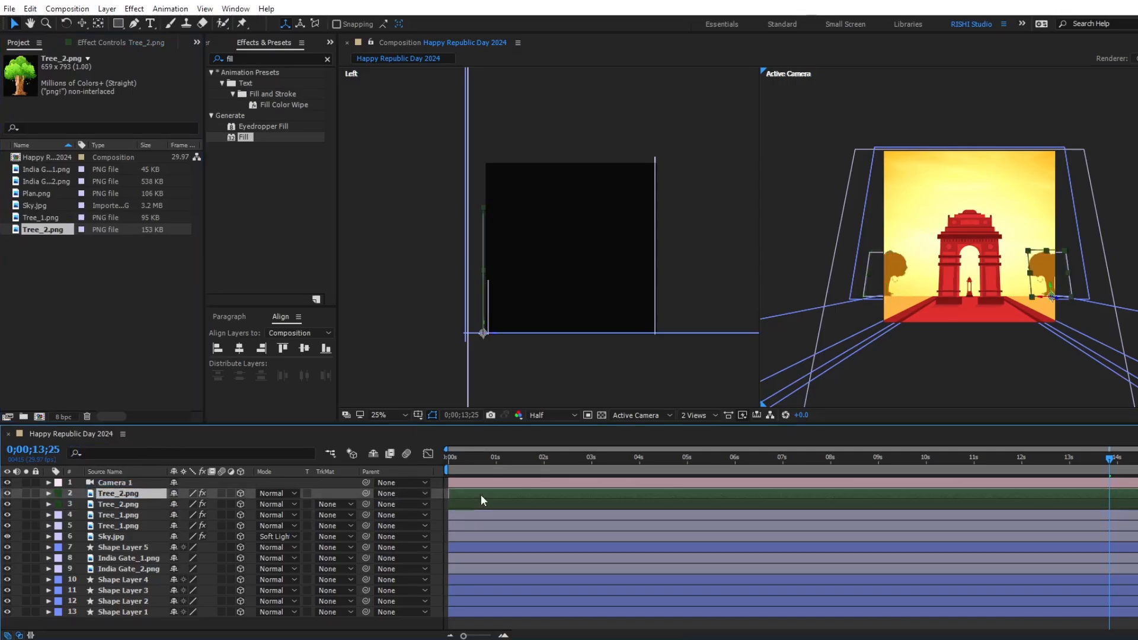
left_click(1062, 297)
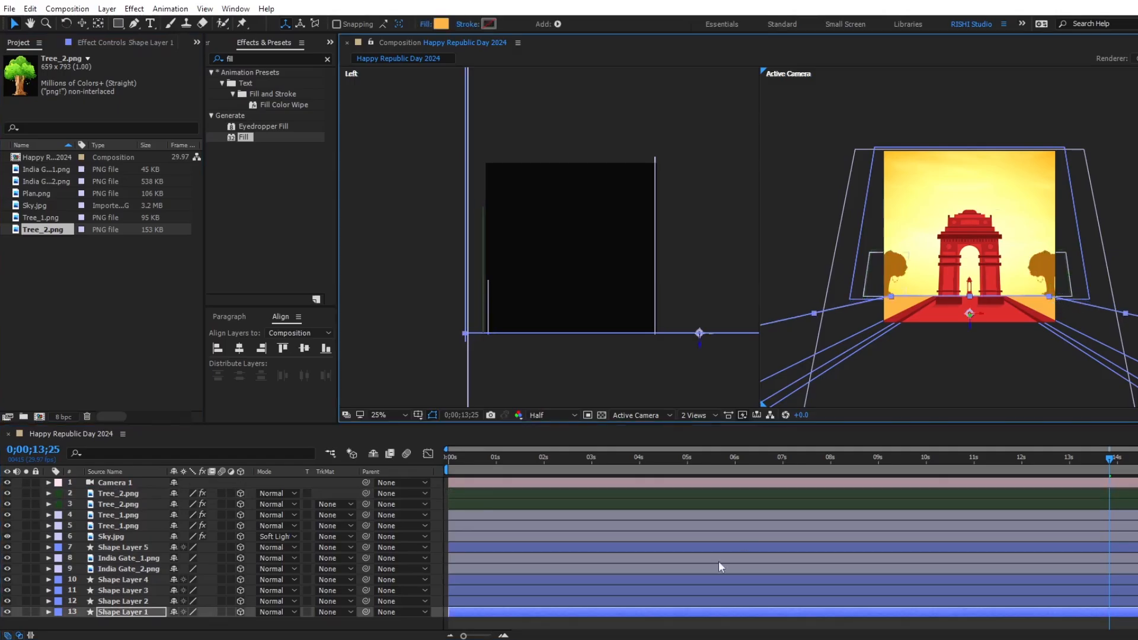
left_click(667, 496)
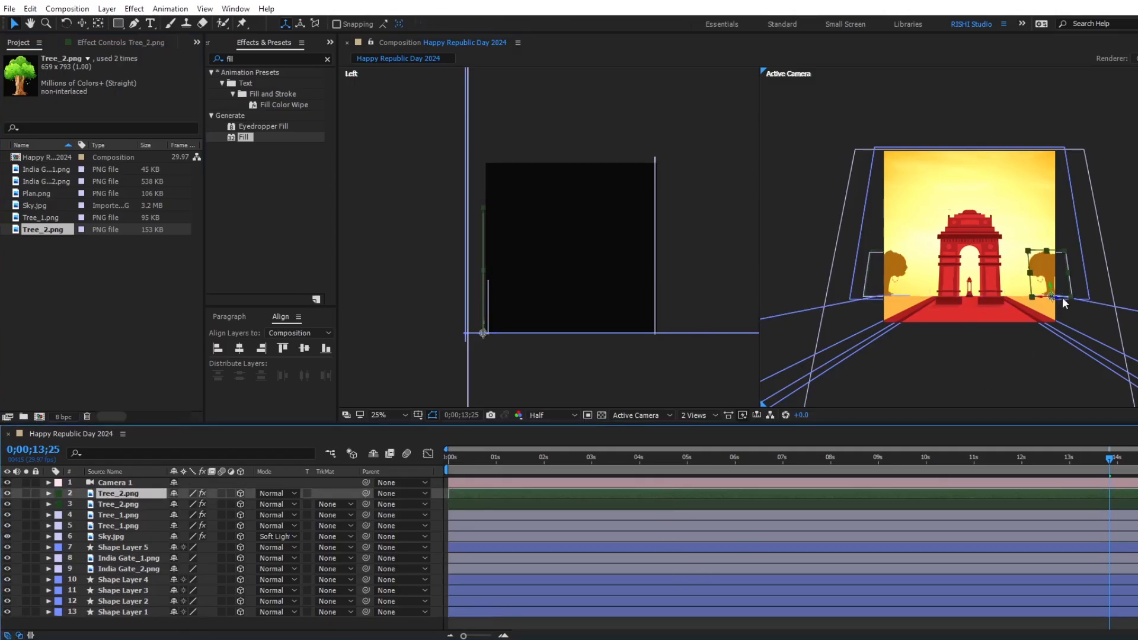
left_click_drag(1062, 301, 1043, 298)
key("s")
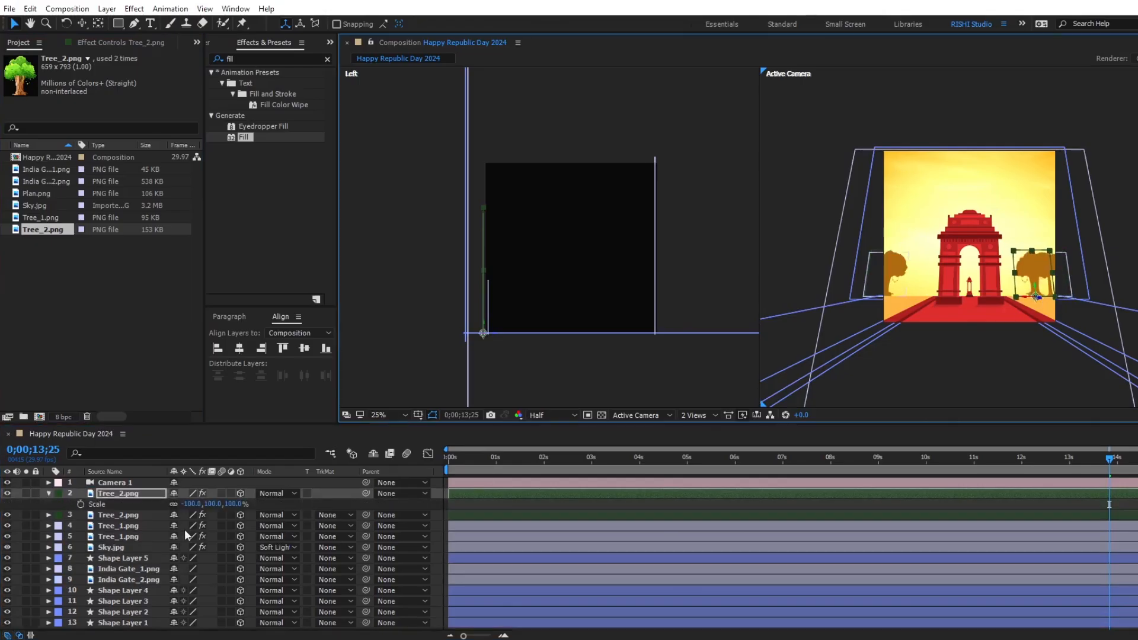
Scale both Tree_2.png layers to 48%, keeping the tree on the right of India Gate horizontally flipped.
left_click_drag(231, 505, 196, 504)
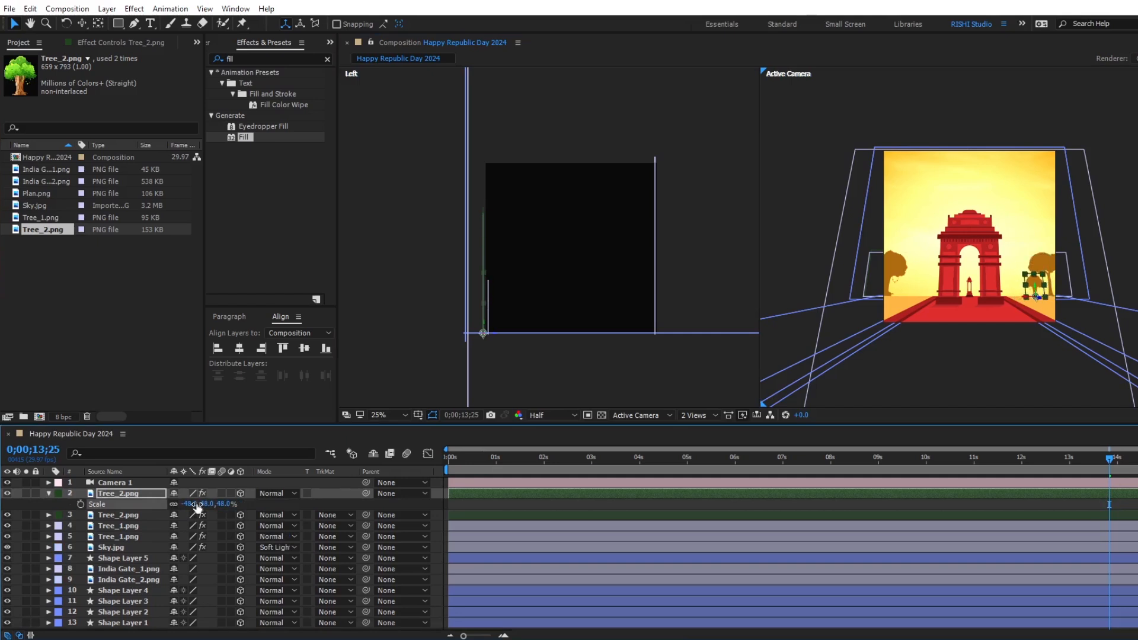
left_click(119, 525)
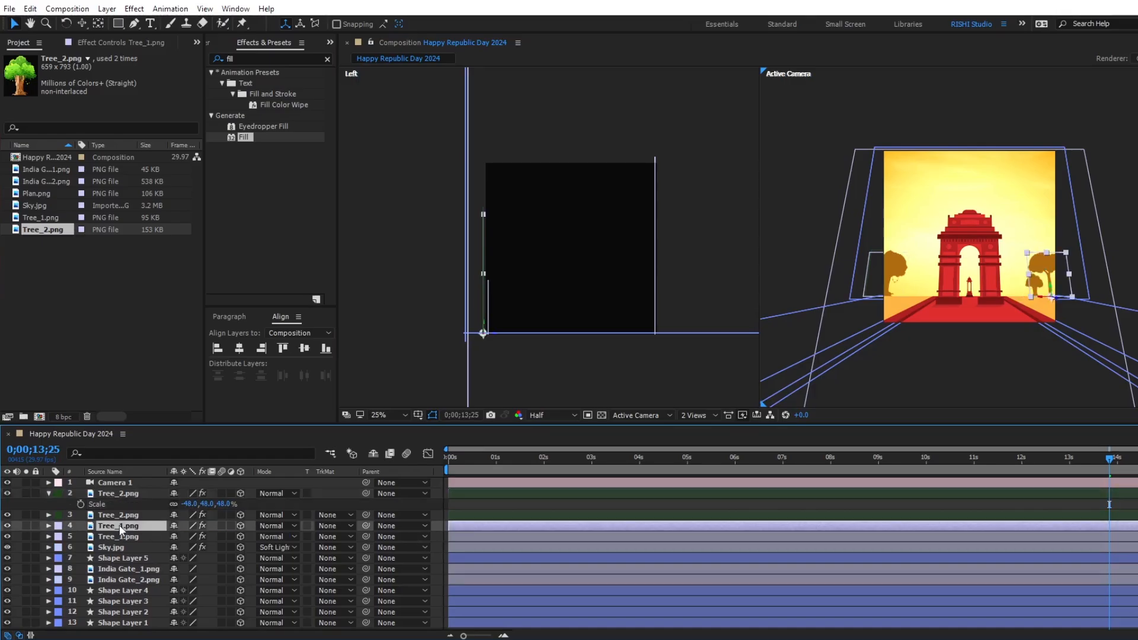
left_click(592, 514)
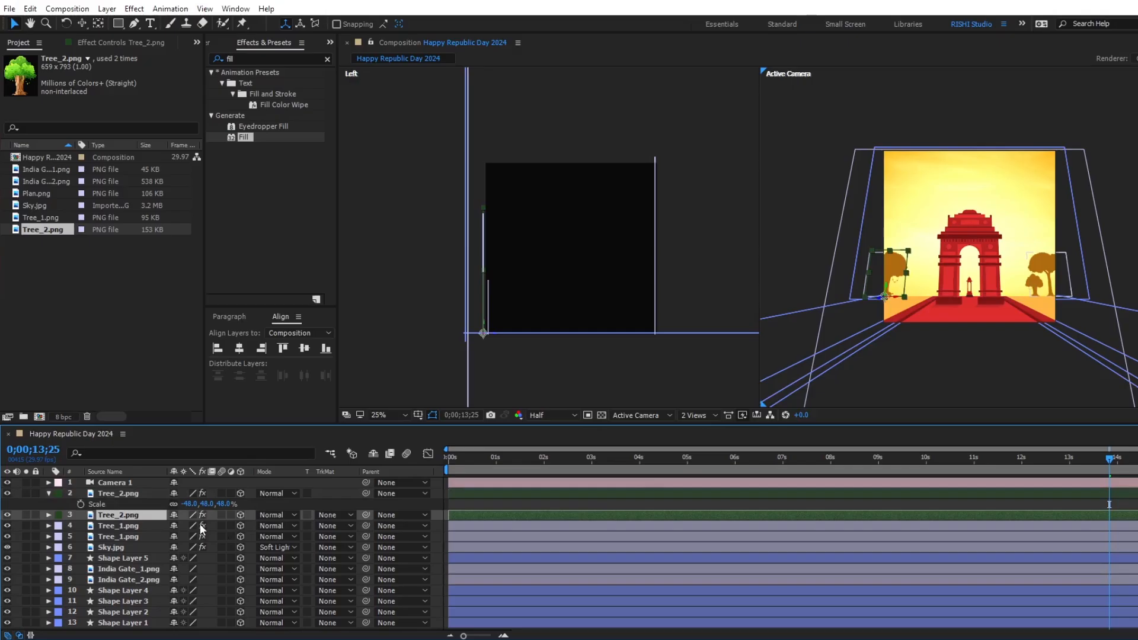
key("s")
left_click(228, 525)
type("48")
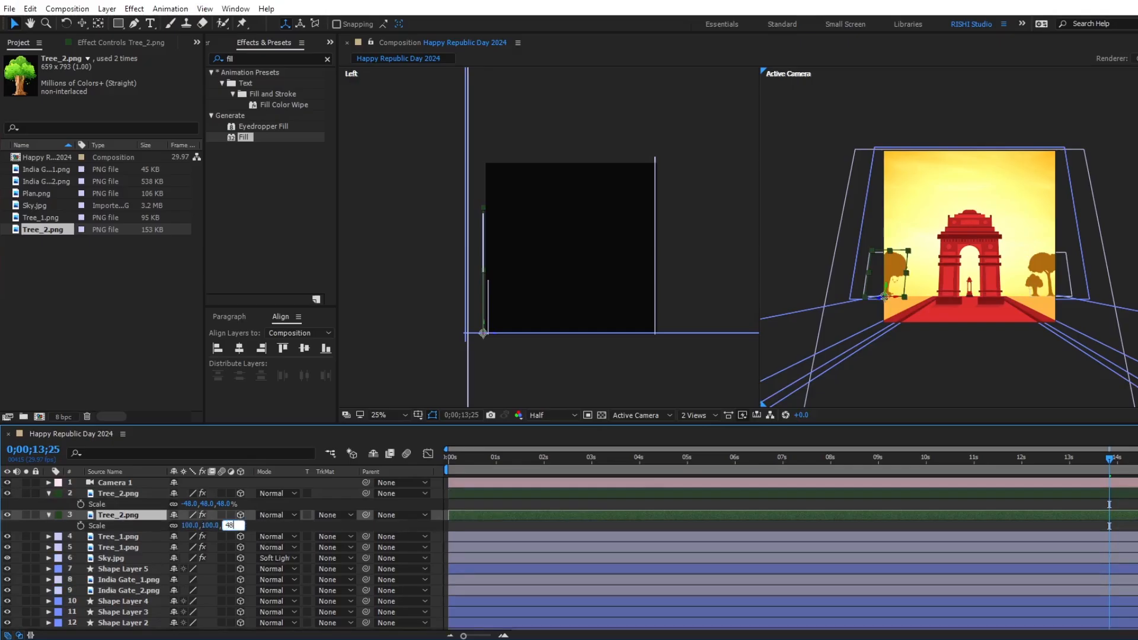
key("Return")
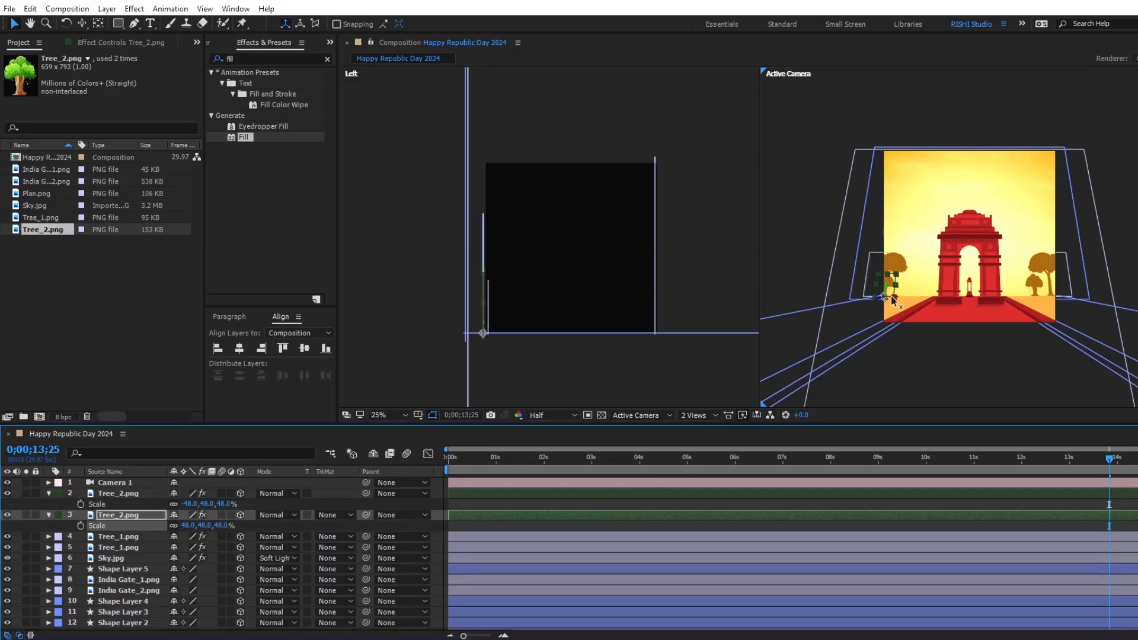
Move the left Tree_2.png inward toward India Gate and show the composition in a single view.
left_click_drag(892, 294, 901, 295)
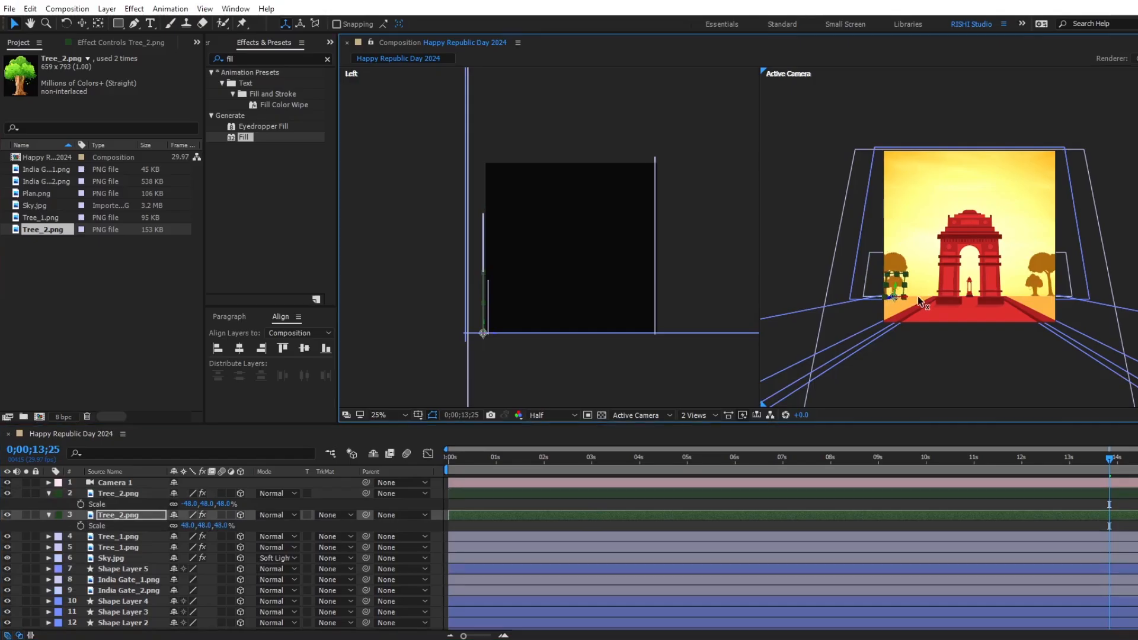
left_click(694, 415)
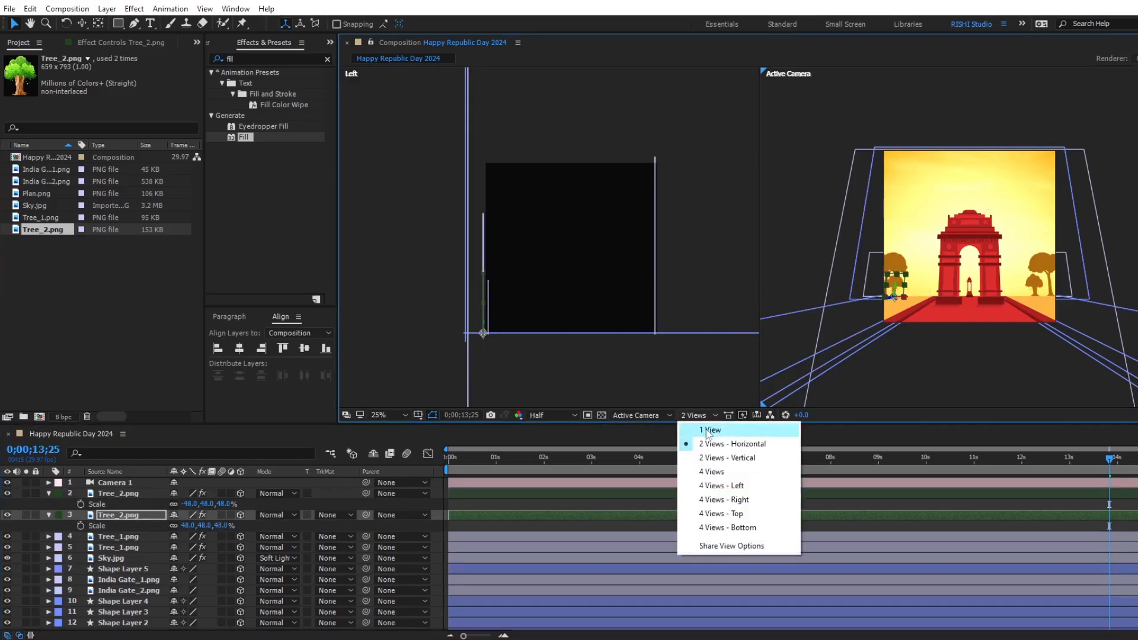
left_click(709, 431)
key("period")
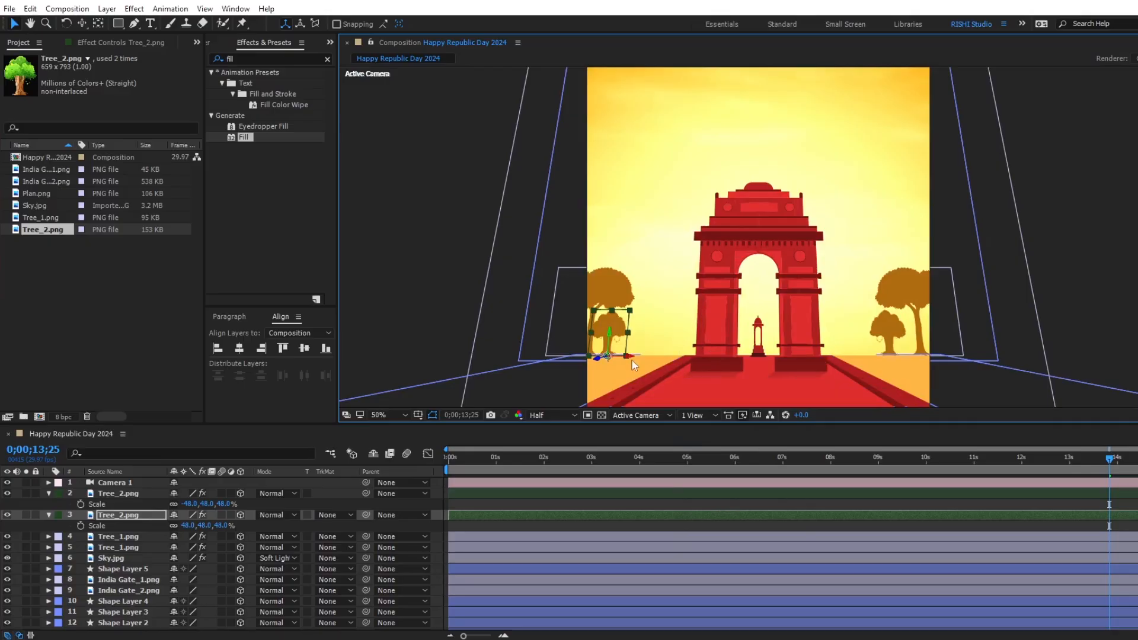
left_click_drag(630, 356, 643, 355)
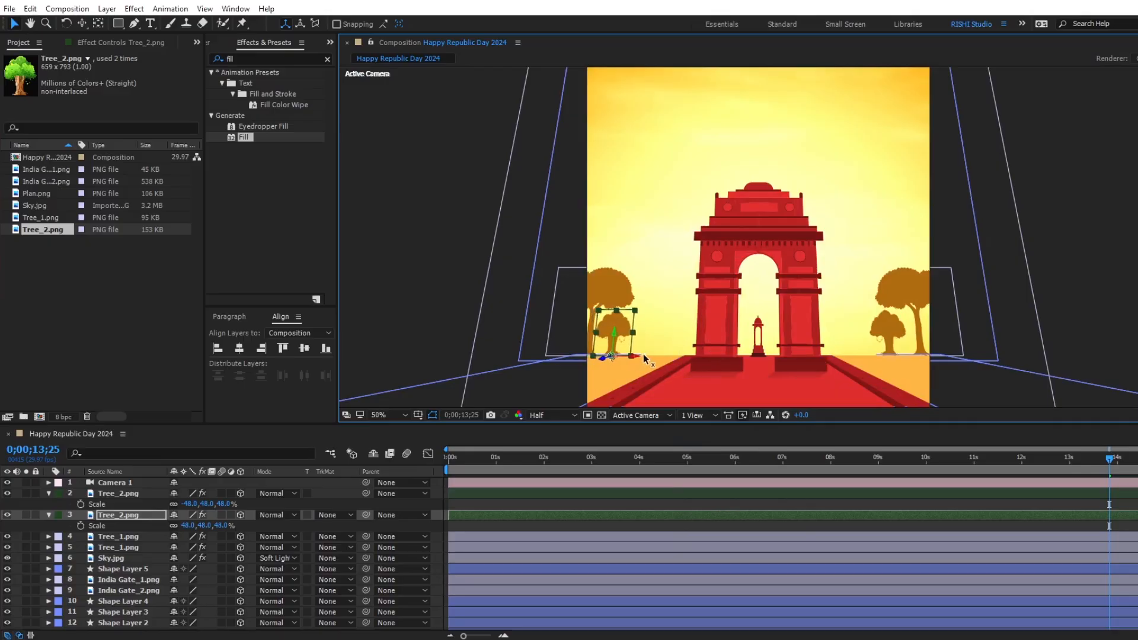
Duplicate the right Tree_1.png, move the copy close to India Gate, and scale it to 69% while keeping it flipped.
left_click(539, 538)
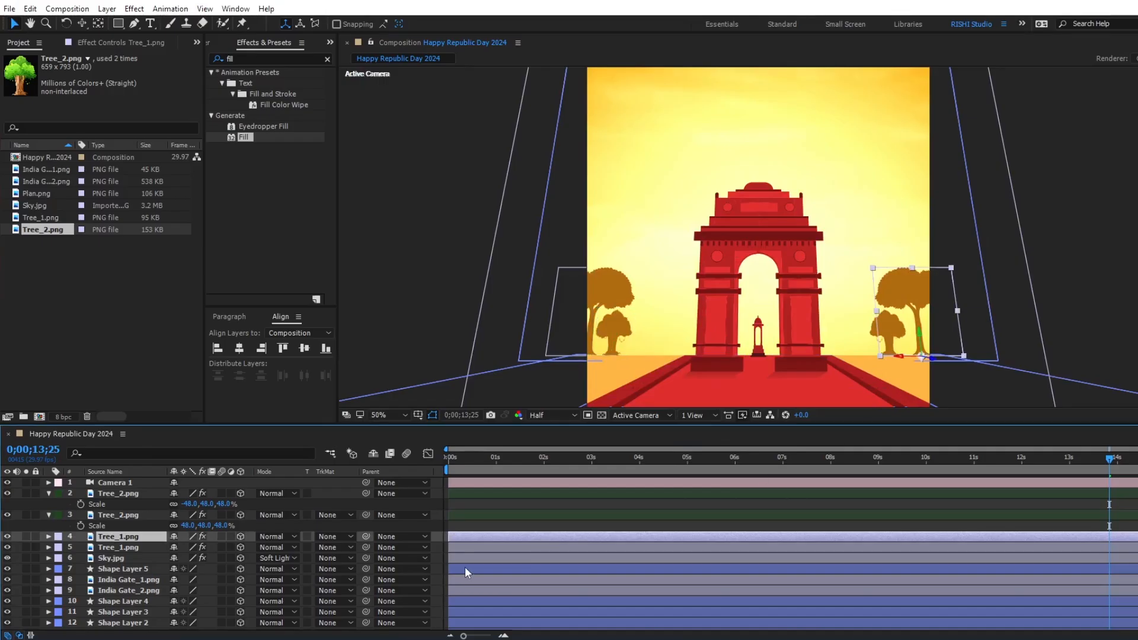
key("ctrl+d")
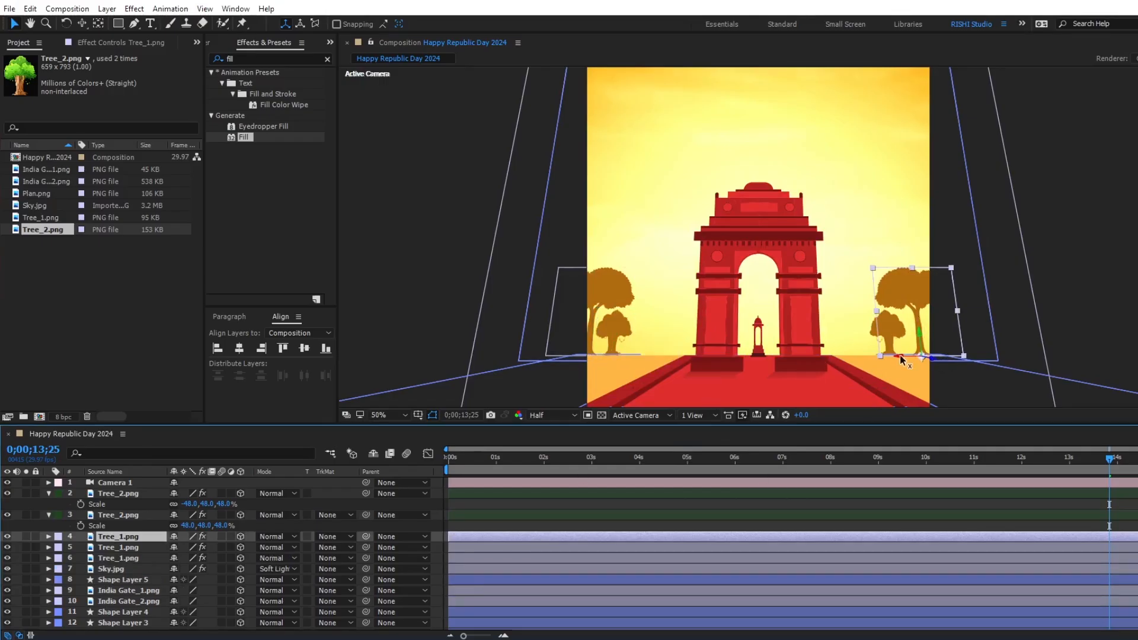
left_click_drag(900, 354, 724, 349)
key("s")
left_click_drag(239, 551, 211, 548)
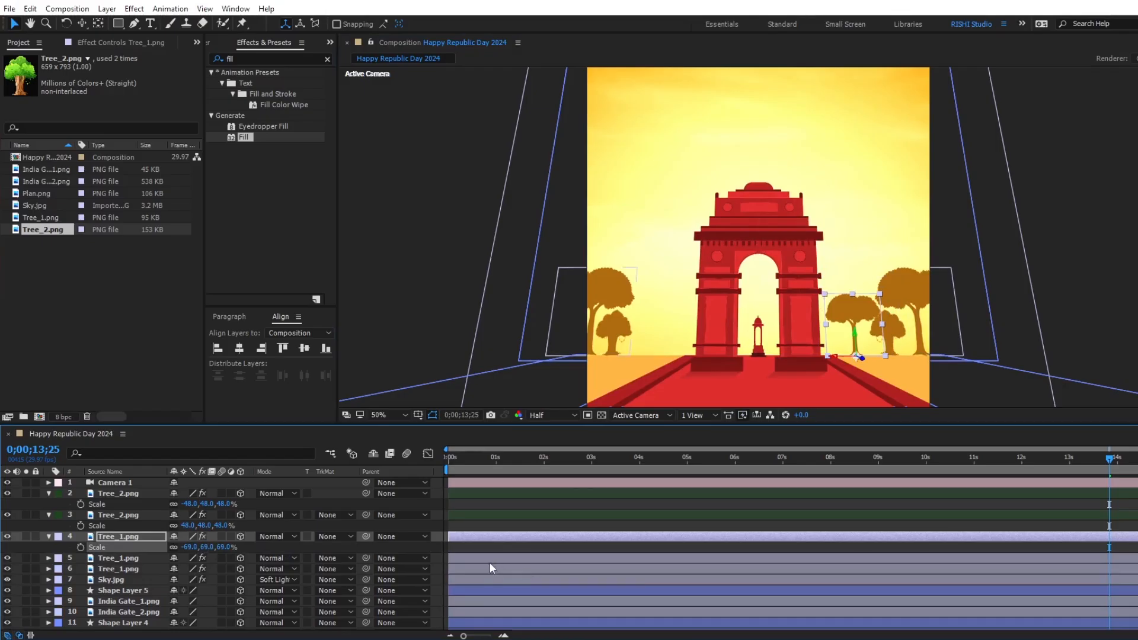
Duplicate the left Tree_1.png, scale the copy to 68%, and place it between the outer trees and India Gate.
left_click(613, 287)
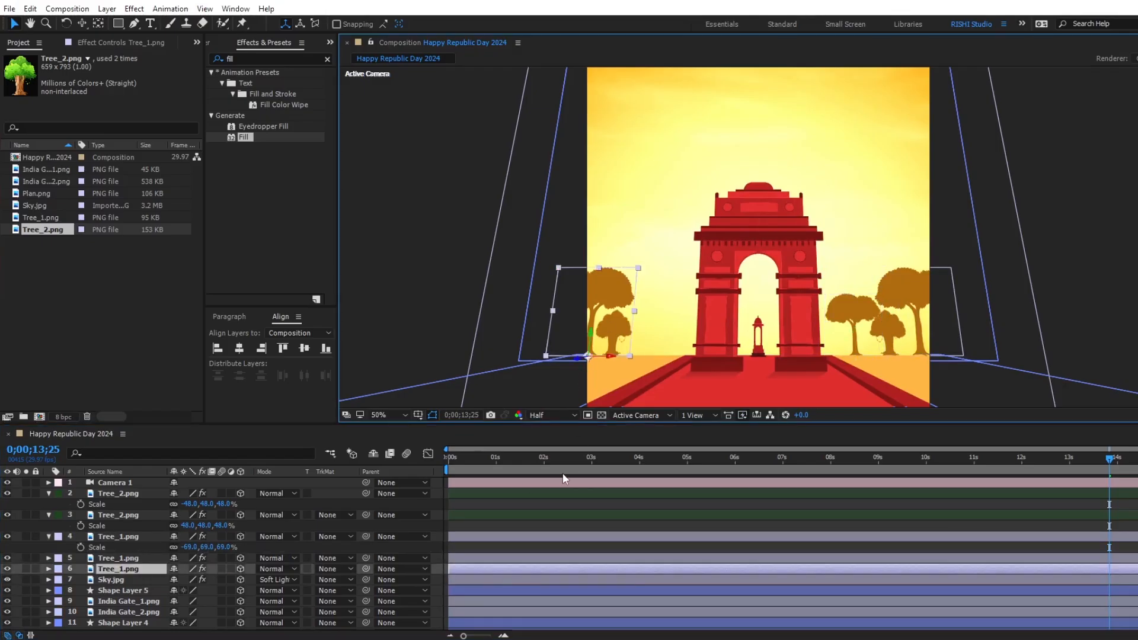
key("ctrl+d")
left_click_drag(615, 355, 741, 359)
key("s")
left_click_drag(228, 582, 210, 581)
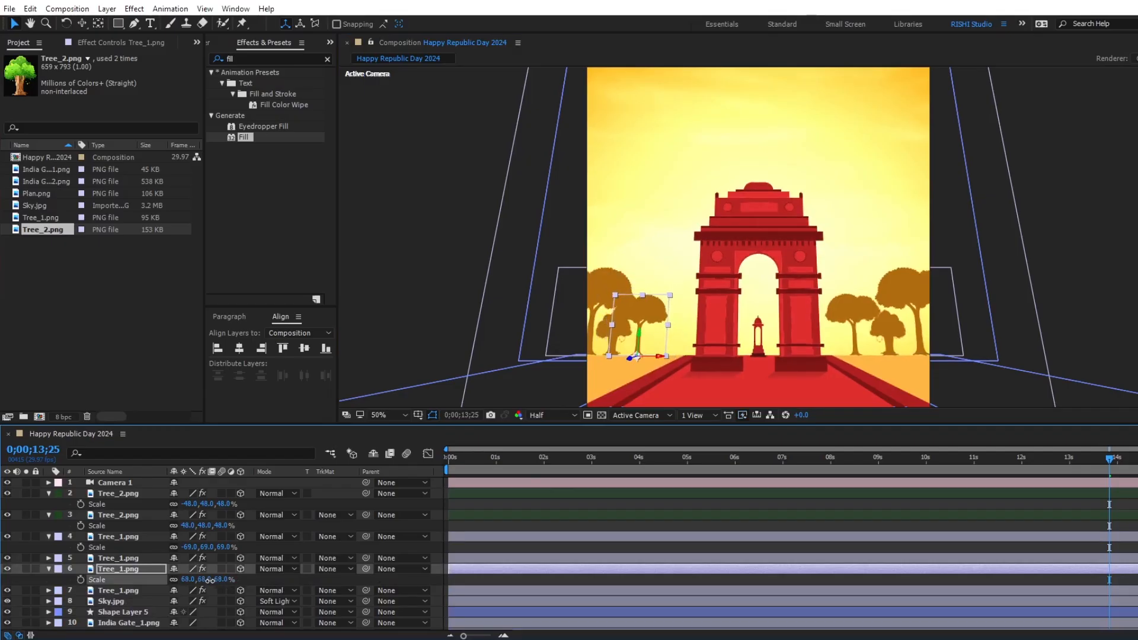
left_click_drag(656, 355, 670, 356)
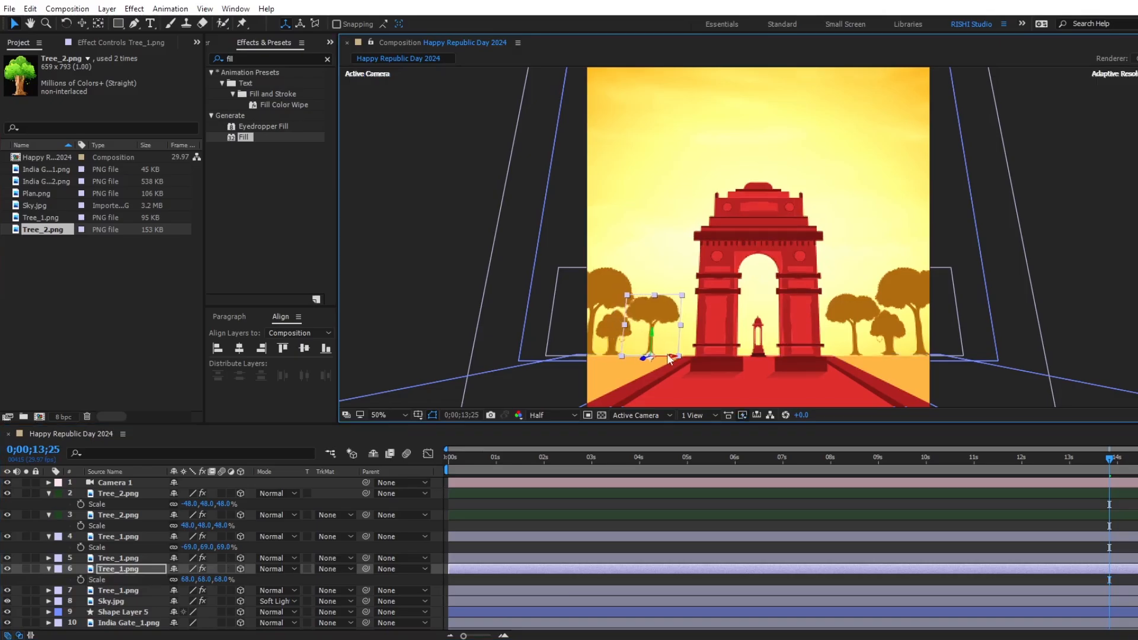
Duplicate the right Tree_2.png, move the copy right beside India Gate, and scale it to 29% while keeping it flipped.
left_click(580, 494)
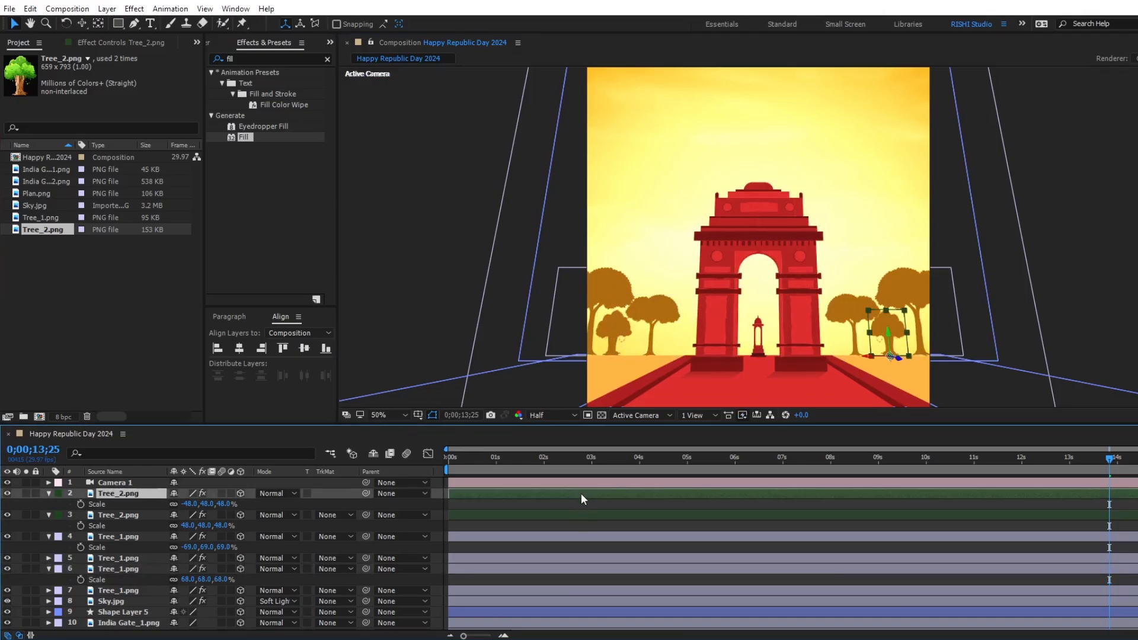
key("ctrl+d")
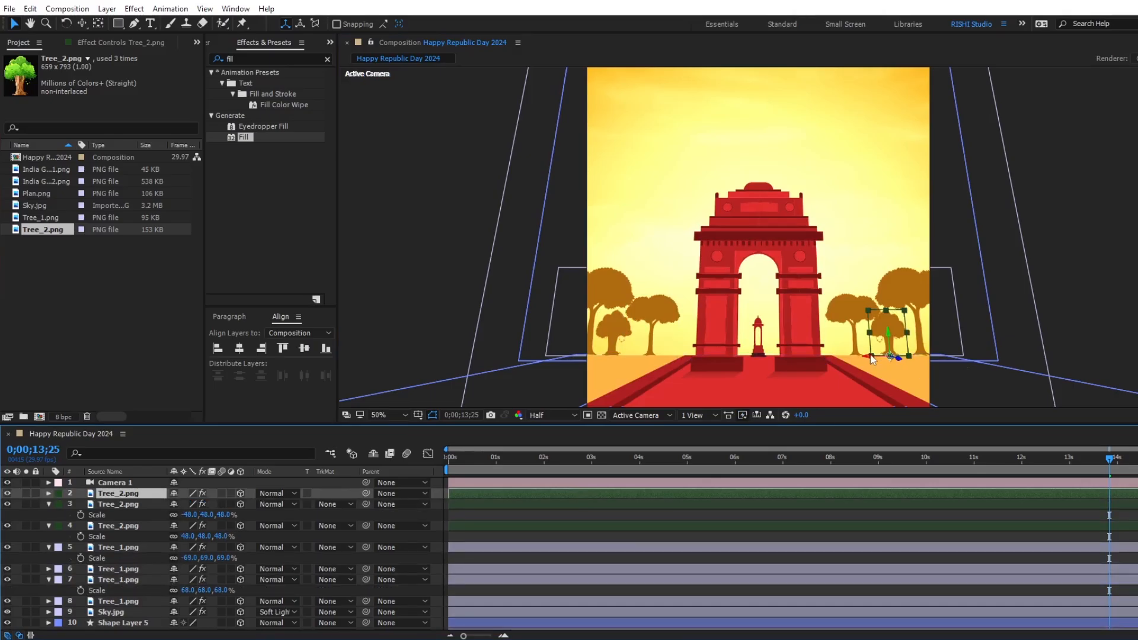
left_click_drag(862, 355, 720, 362)
key("s")
left_click_drag(222, 504, 212, 506)
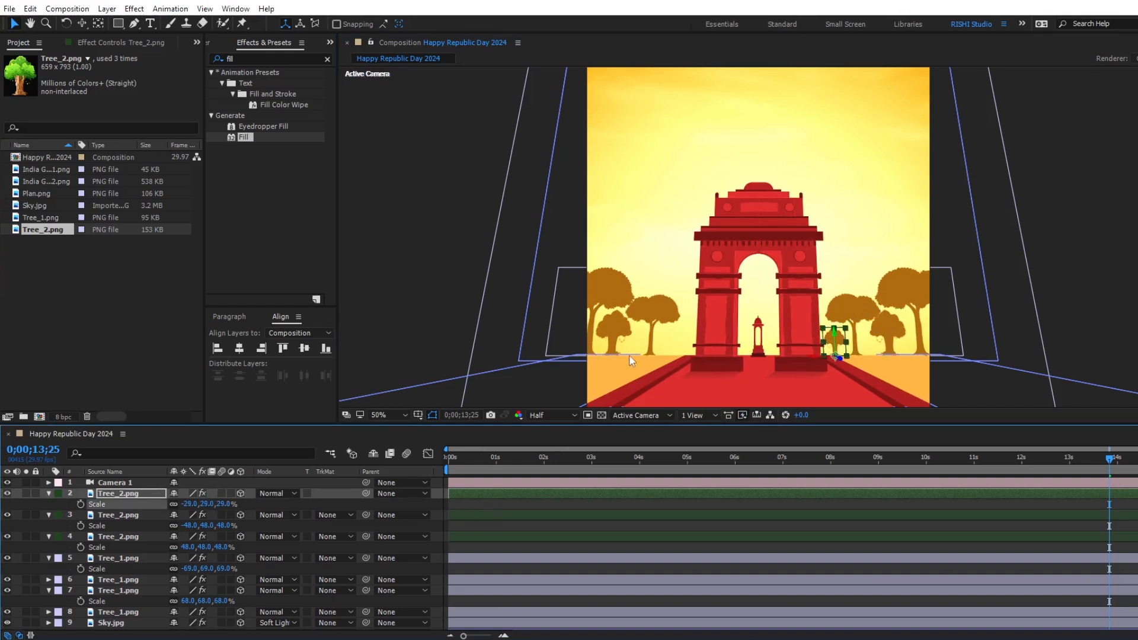
Duplicate the left Tree_2.png, move the copy beside India Gate's left pillar, and scale it to 32%.
left_click(572, 514)
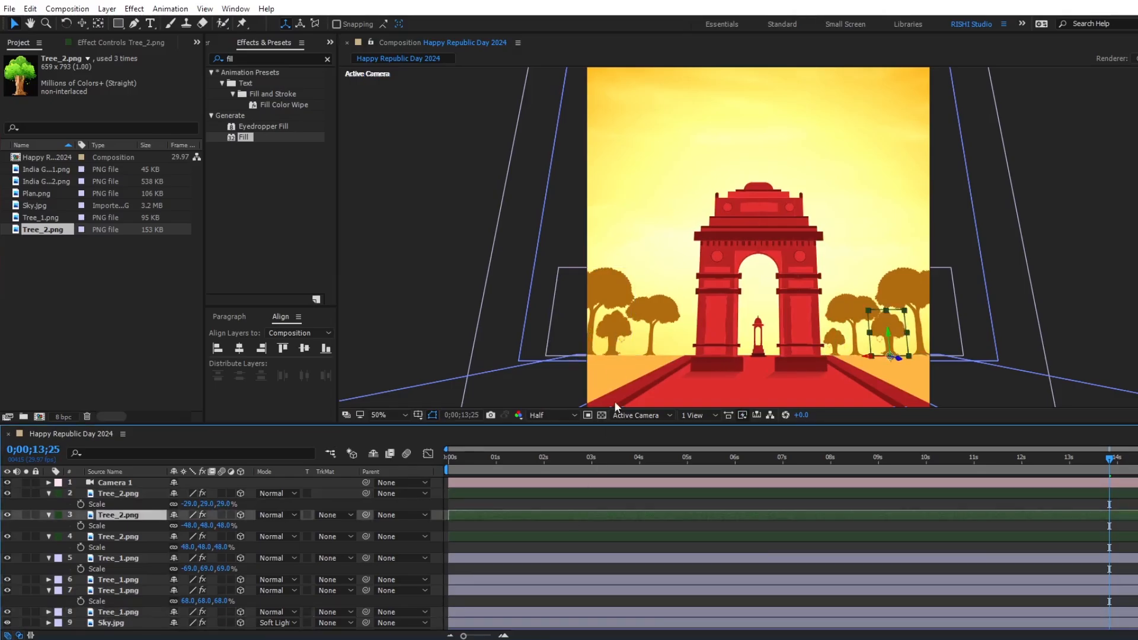
left_click(546, 536)
left_click_drag(630, 354, 636, 355)
key("ctrl+d")
left_click_drag(635, 354, 806, 356)
key("s")
left_click_drag(222, 546, 211, 546)
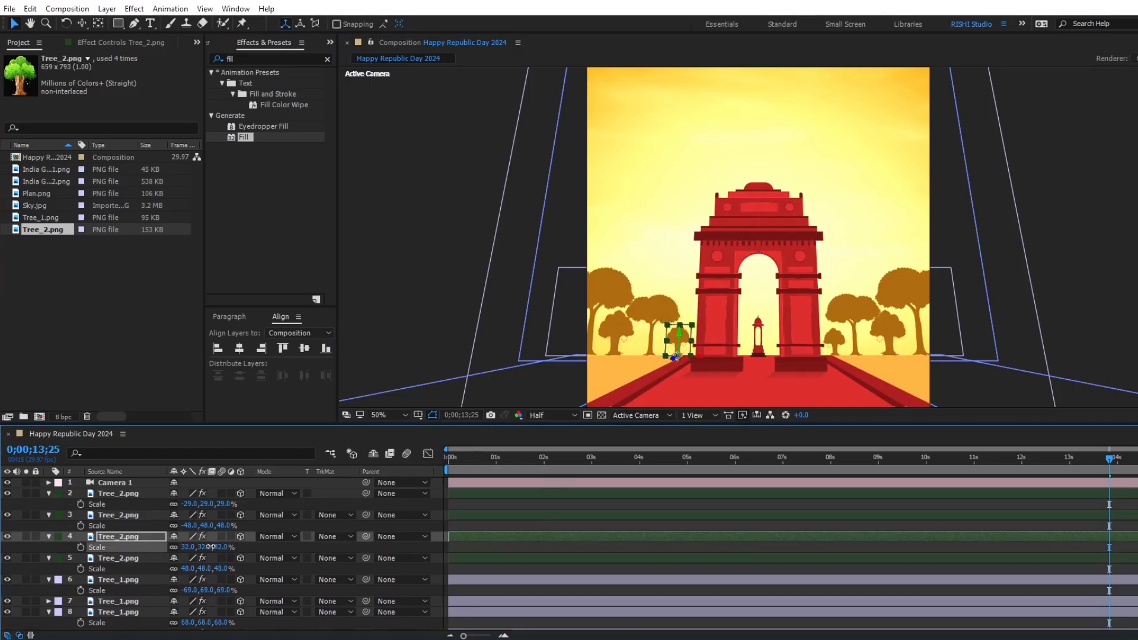
Add Plan.png to the composition directly below the India Gate_2.png layer and make it a 3D layer.
left_click_drag(589, 464, 1031, 468)
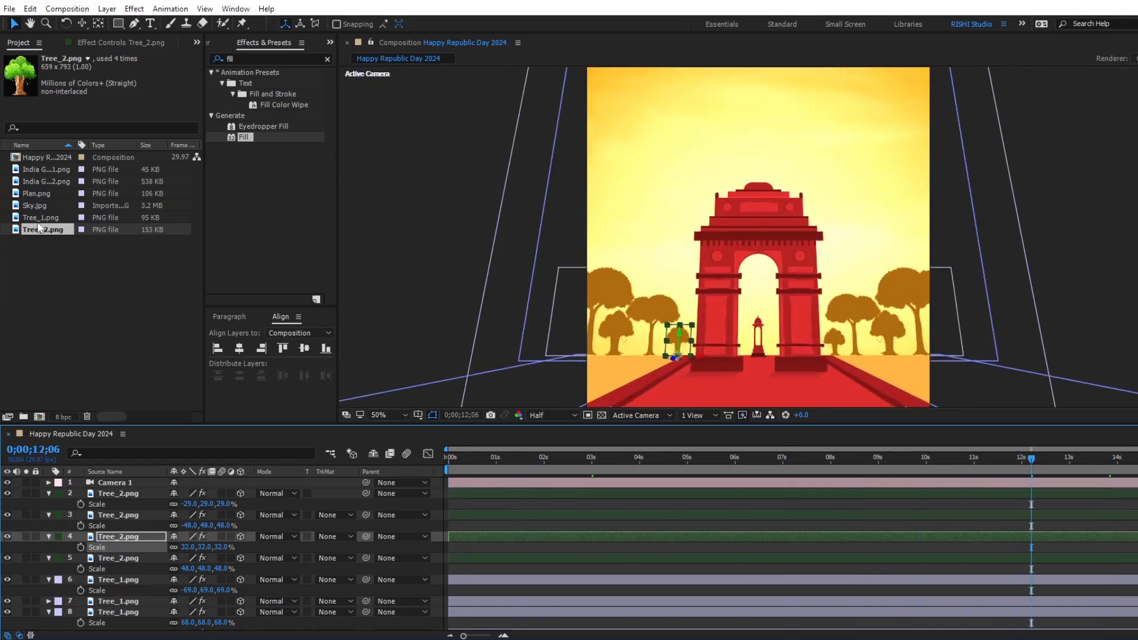
left_click(41, 195)
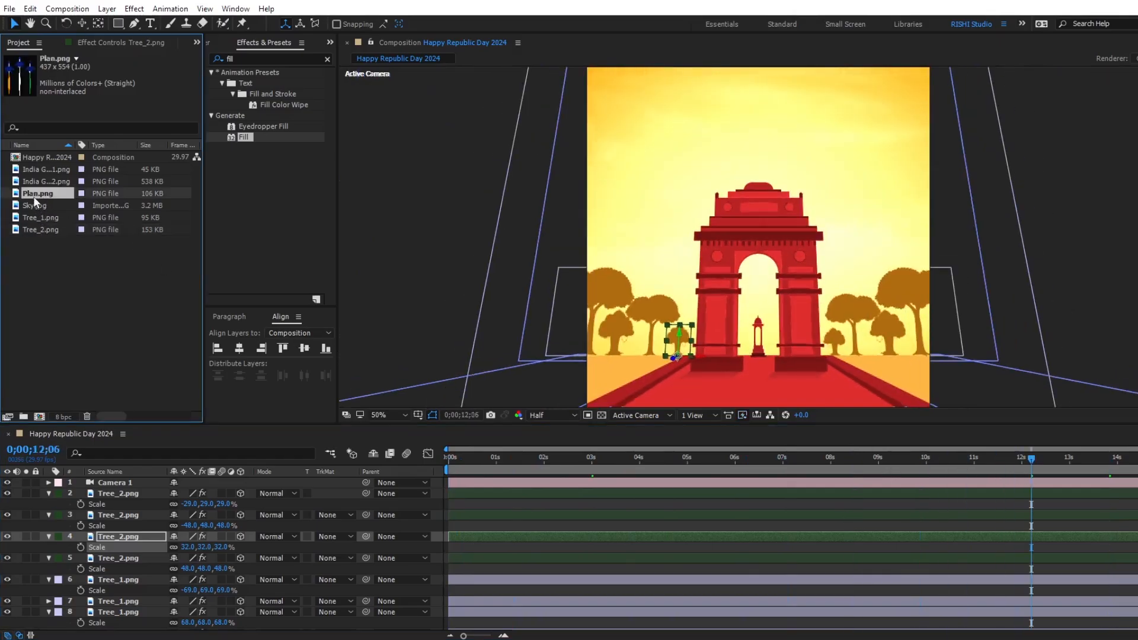
left_click_drag(33, 192, 106, 583)
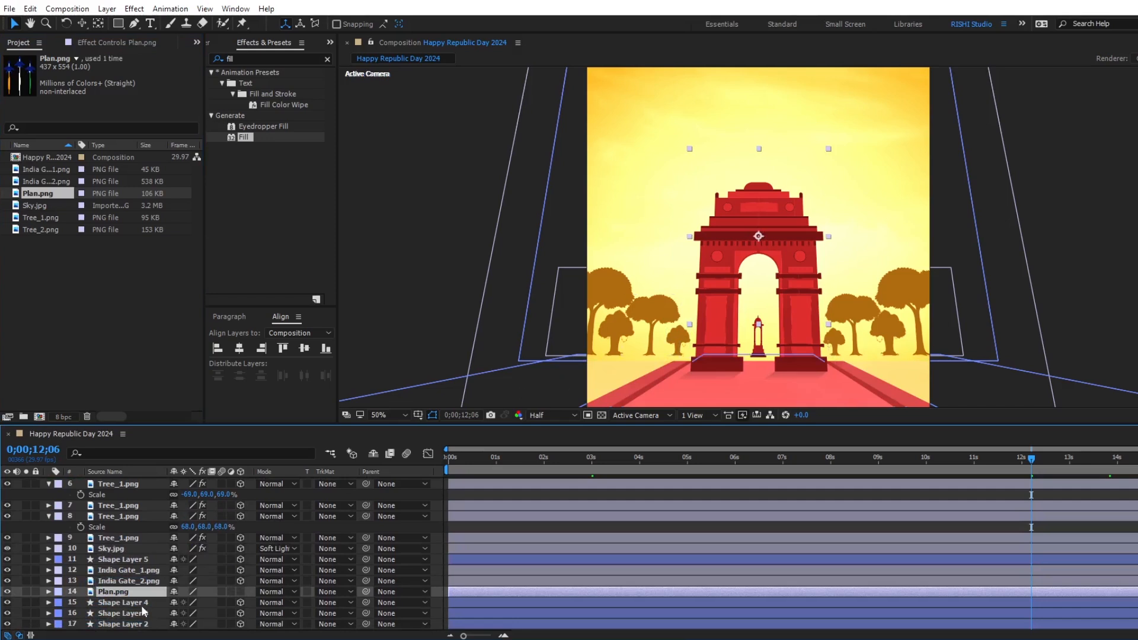
left_click(240, 591)
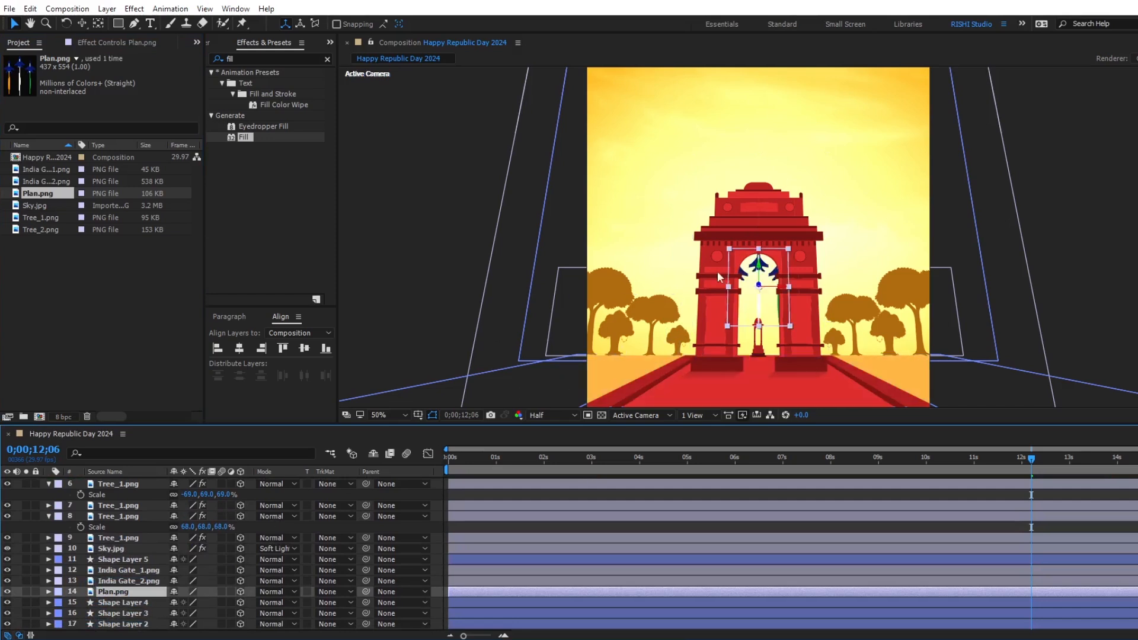
Scale the Plan.png layer to 50% and raise it behind the upper part of India Gate.
key("s")
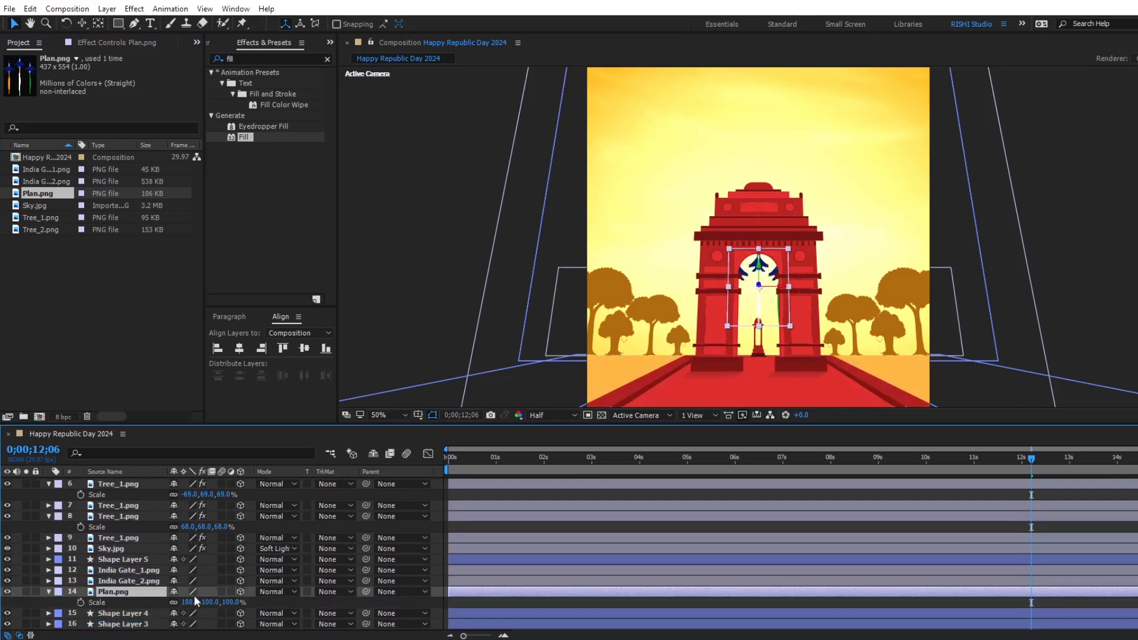
key("5")
key("Return")
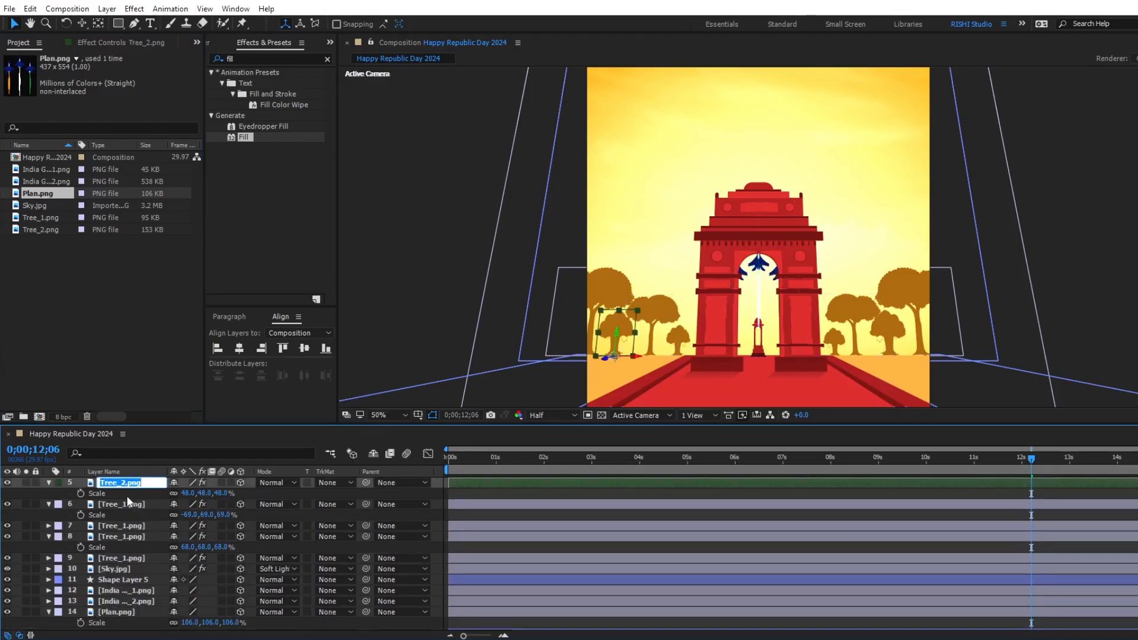
left_click(118, 613)
key("s")
left_click(203, 623)
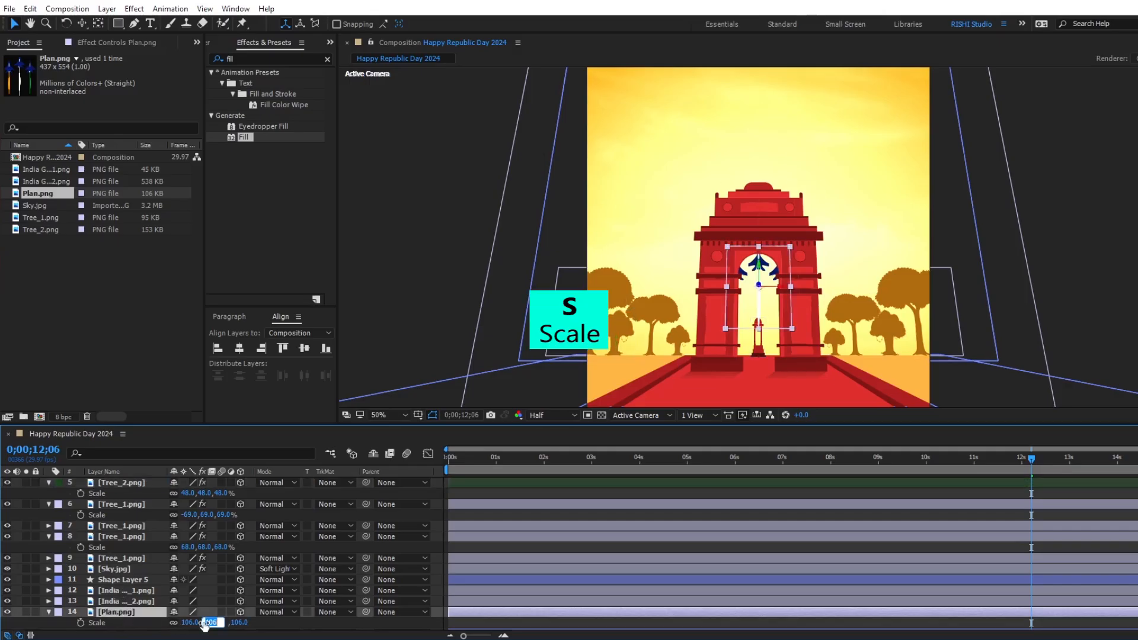
key("Return")
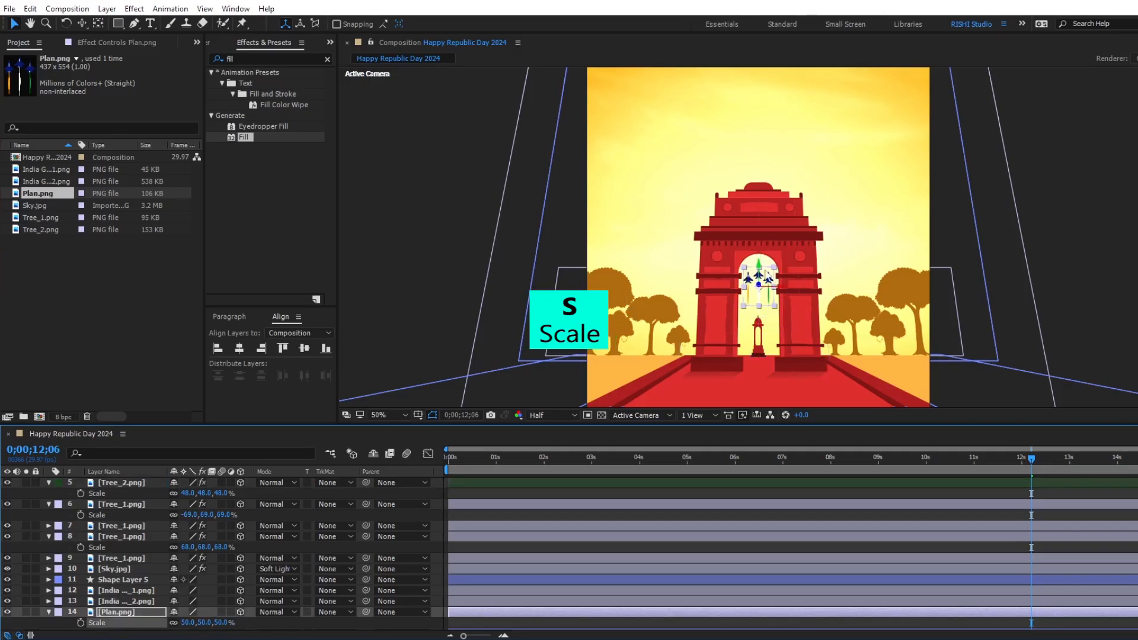
left_click_drag(755, 236, 778, 102)
Show Camera 1's keyframes and trim the start of the Plan.png layer to 0;00;06;00.
scroll(866, 554, "up", 3)
left_click(856, 482)
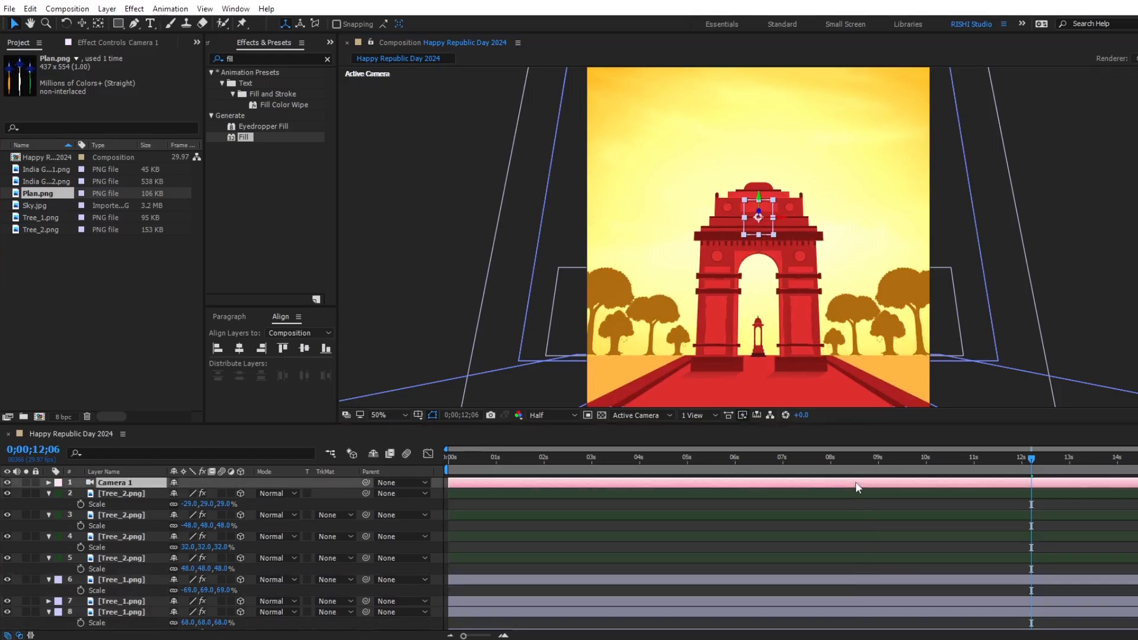
key("u")
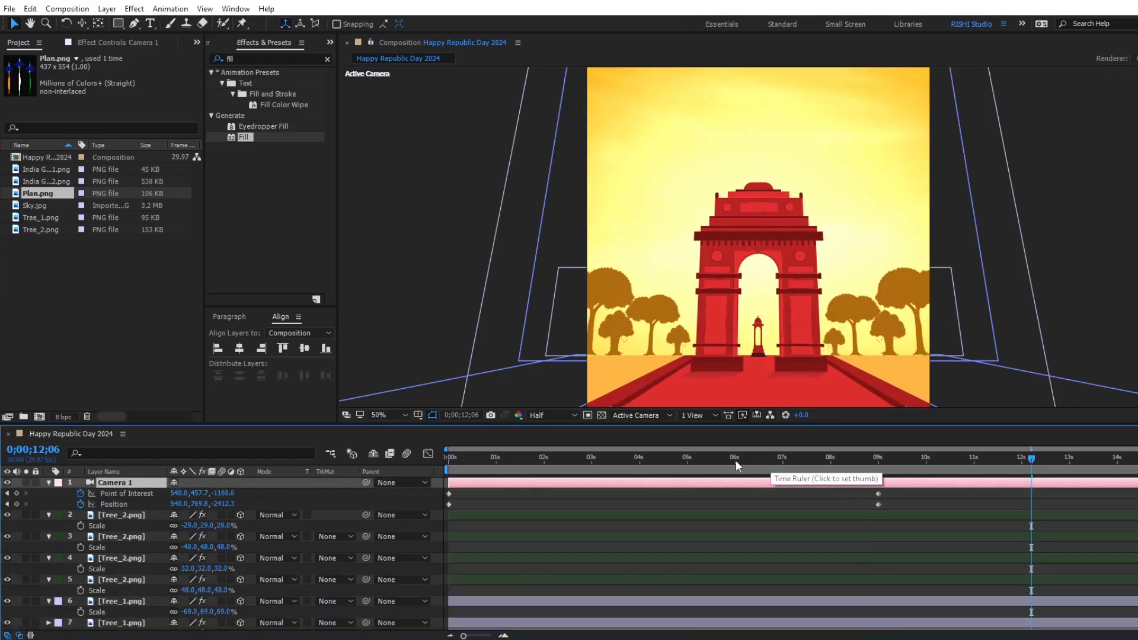
left_click(735, 460)
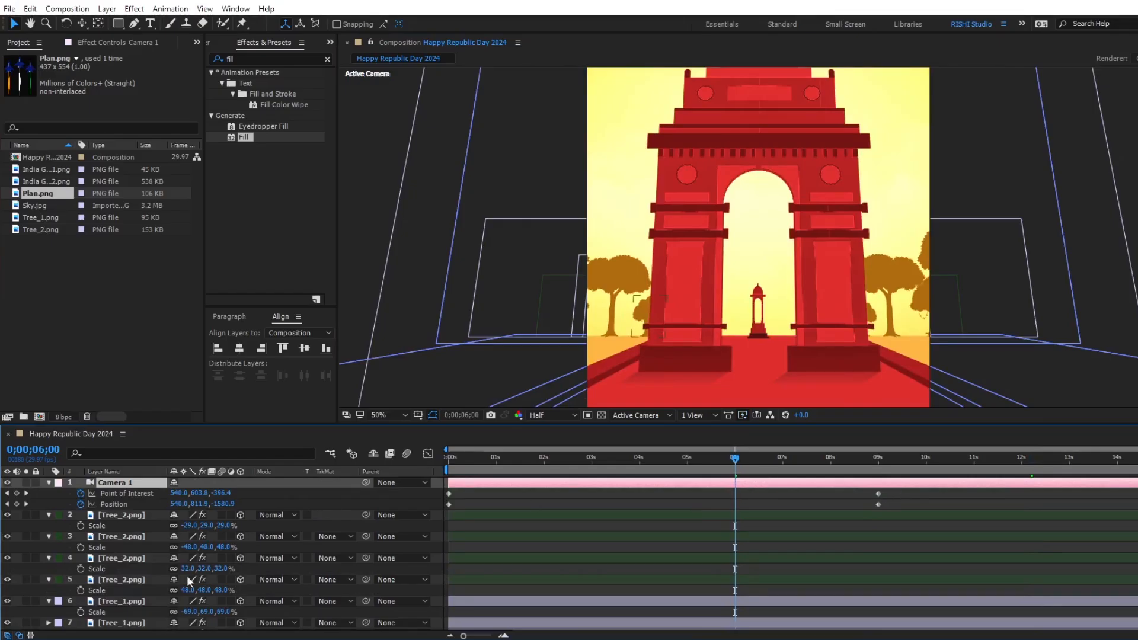
scroll(354, 596, "down", 3)
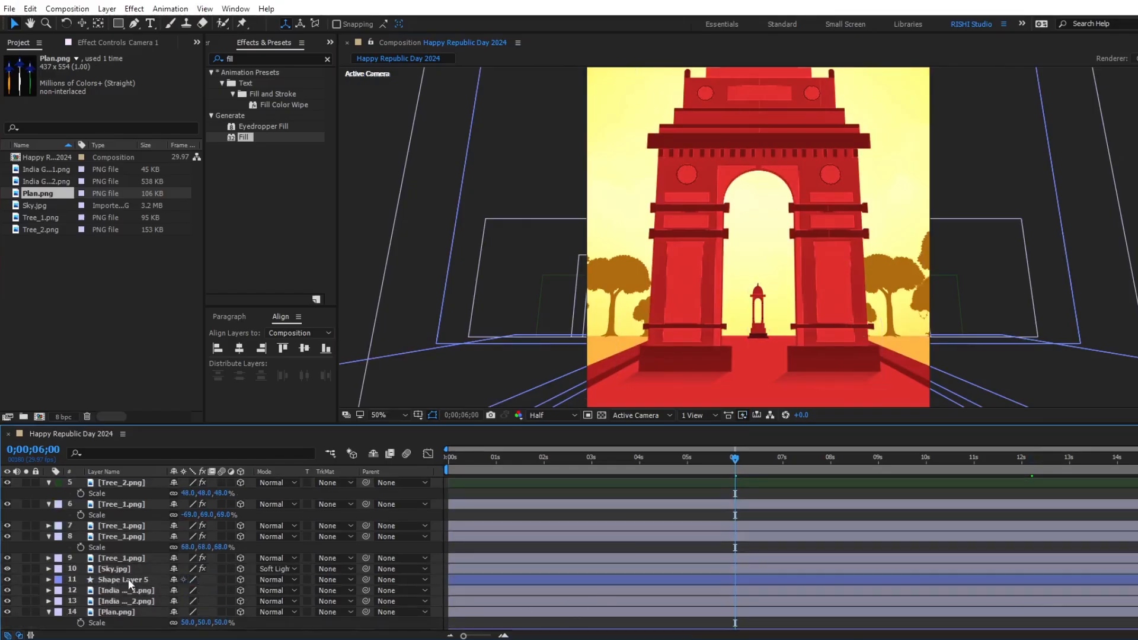
left_click(120, 593)
left_click(121, 612)
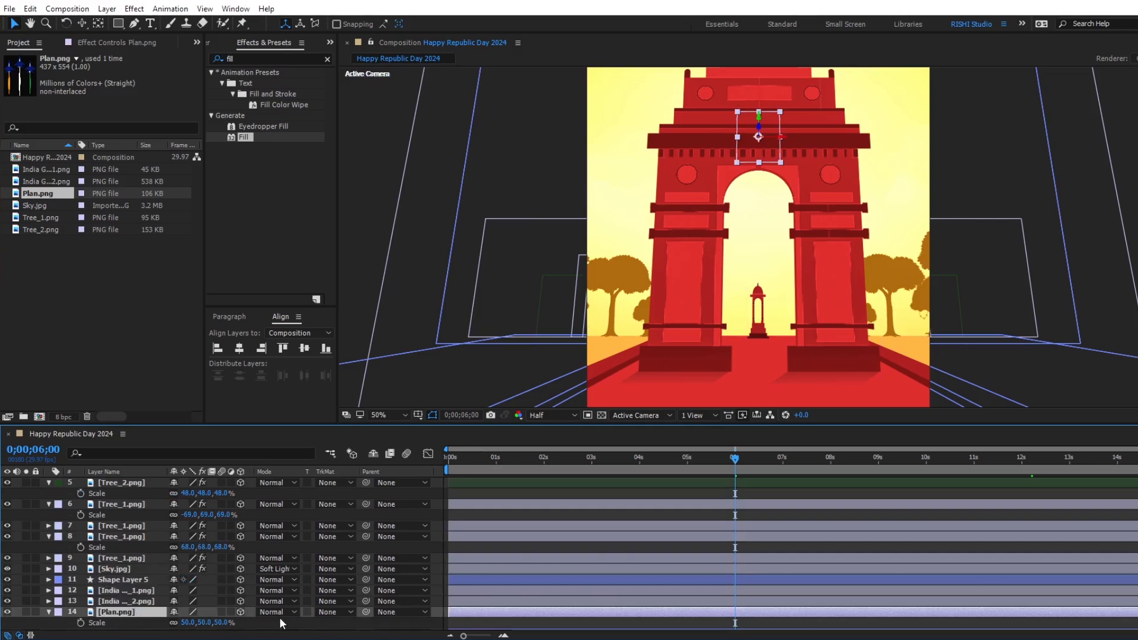
key("alt+bracketleft")
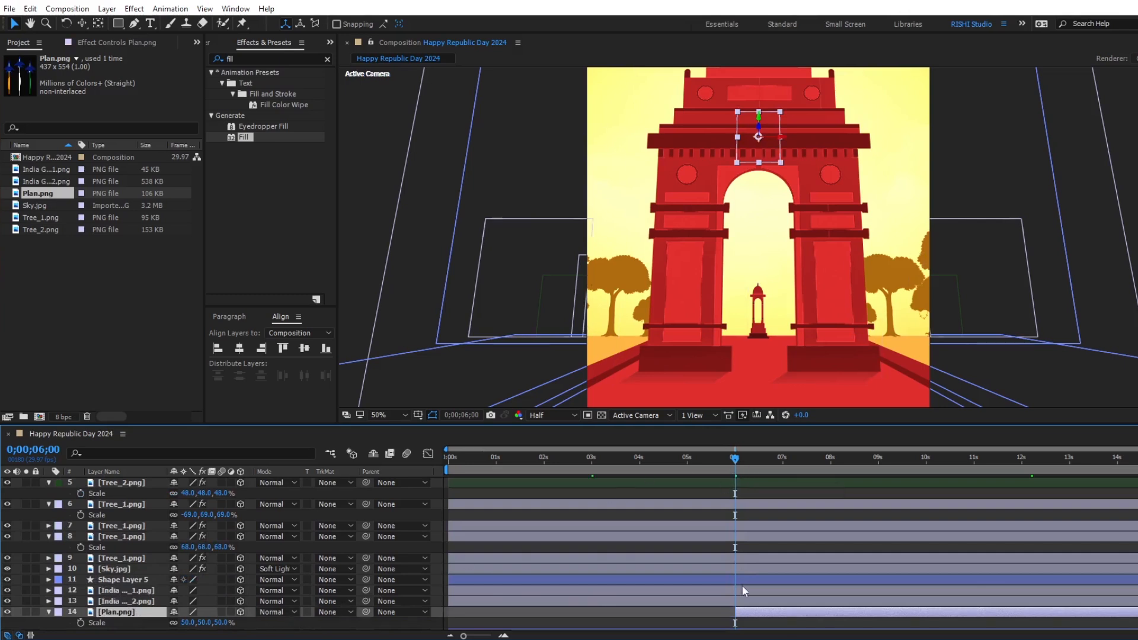
Duplicate the Plan.png layer and add a Position keyframe to both copies at 0;00;06;00.
key("ctrl+d")
left_click(744, 620, "shift")
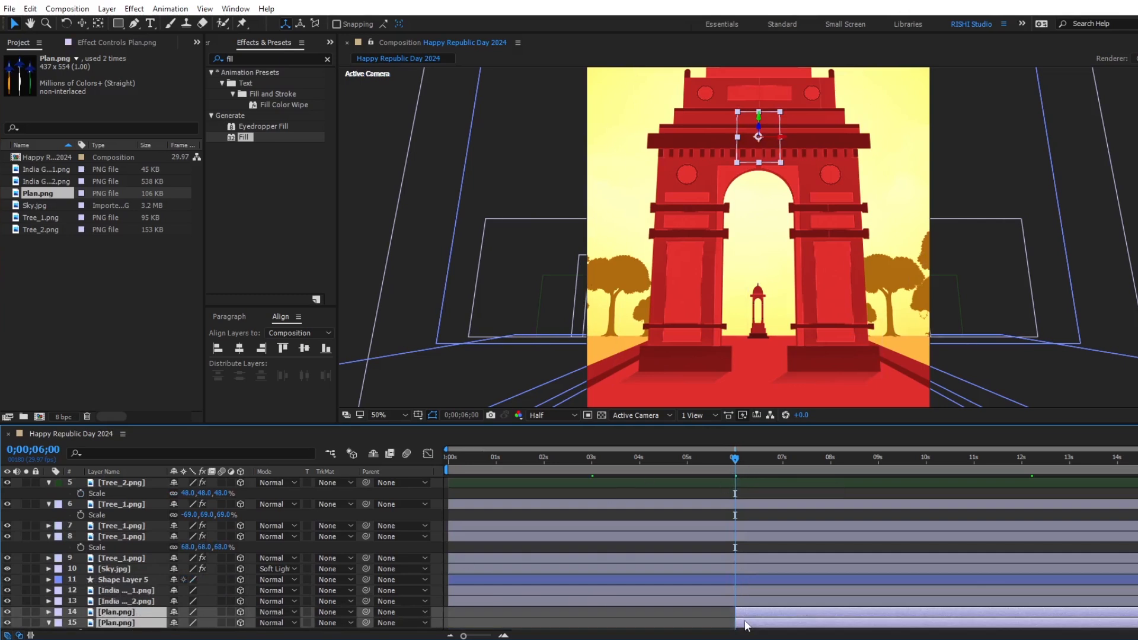
key("p")
left_click(81, 623)
scroll(141, 584, "down", 3)
At 0;00;14;29, raise both Plan.png layers above India Gate and bring them forward to position 540, -652, -518.
left_click_drag(751, 469, 1129, 463)
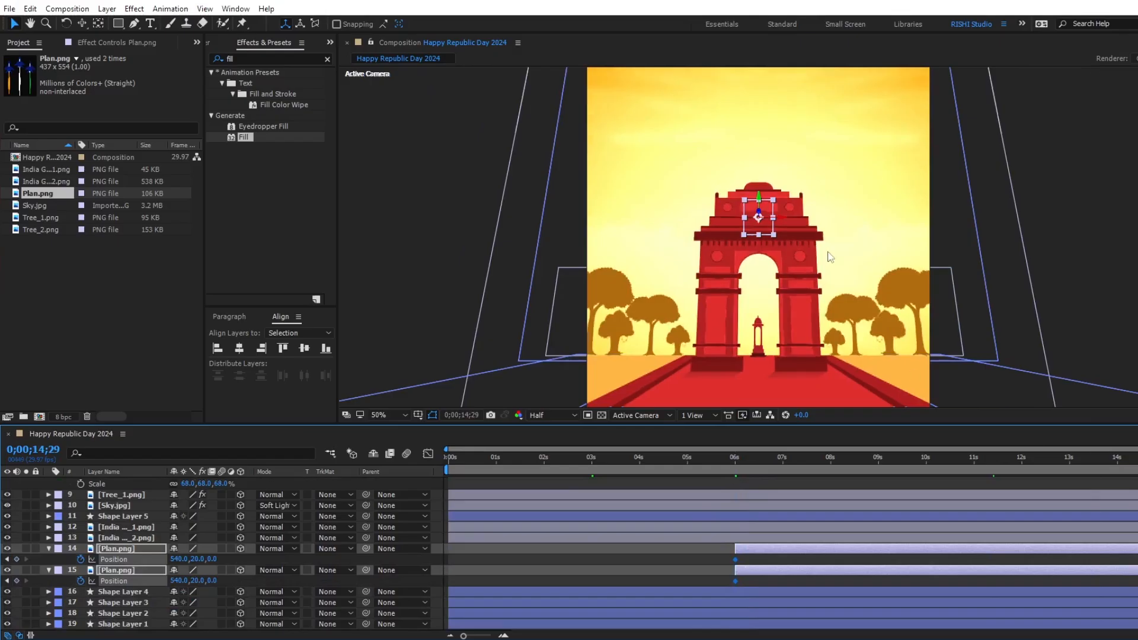
left_click_drag(759, 195, 771, 2)
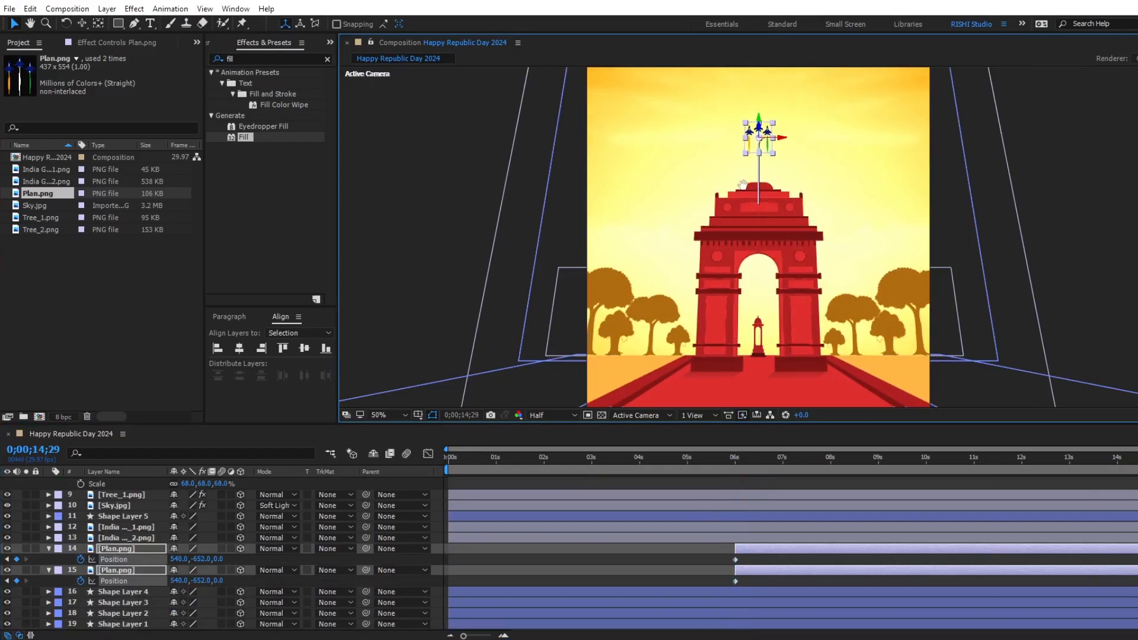
left_click_drag(742, 186, 732, 262)
left_click_drag(748, 203, 760, 37)
Spread the two plane groups to opposite upper corners of the sky, at X 1498 for layer 14 and X -418 for layer 15.
left_click(791, 549)
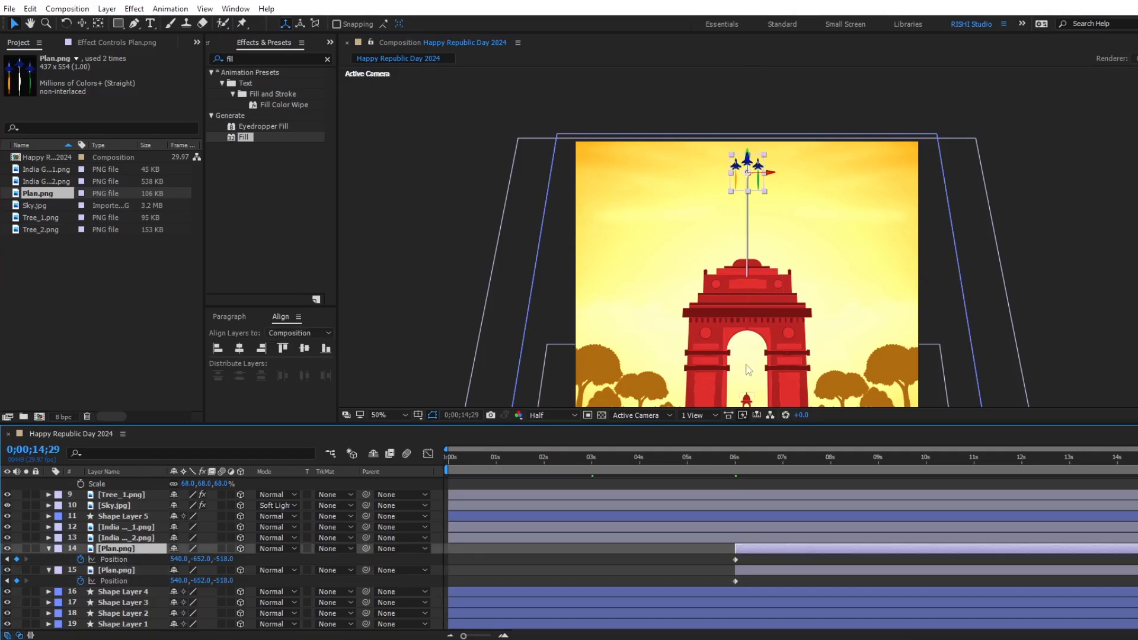
left_click_drag(772, 173, 1079, 167)
left_click(769, 568)
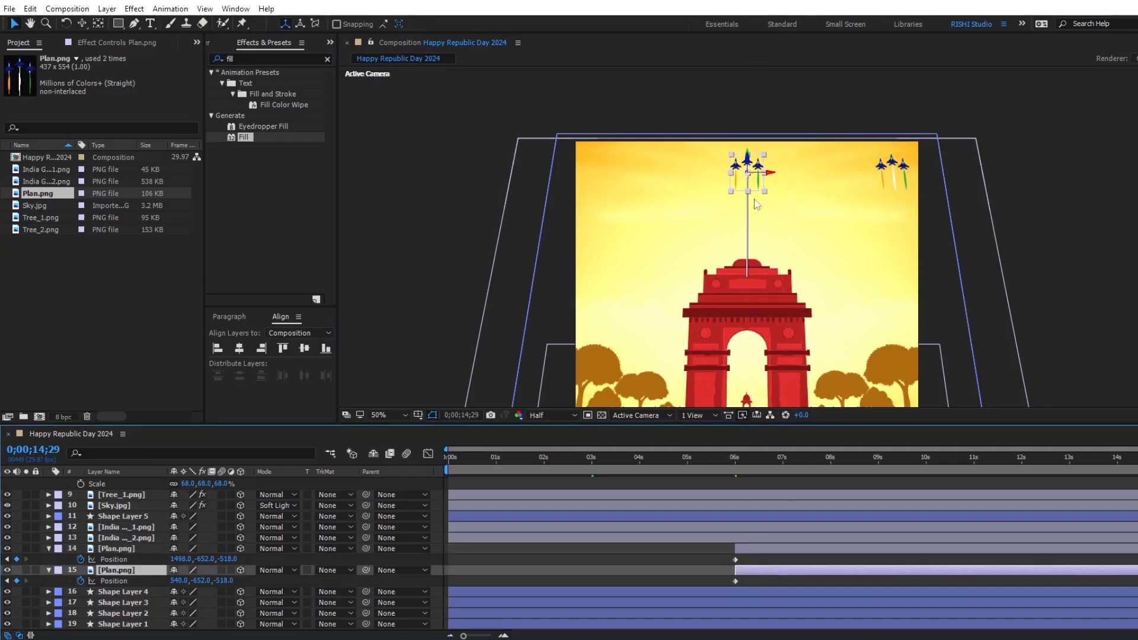
left_click_drag(766, 175, 465, 168)
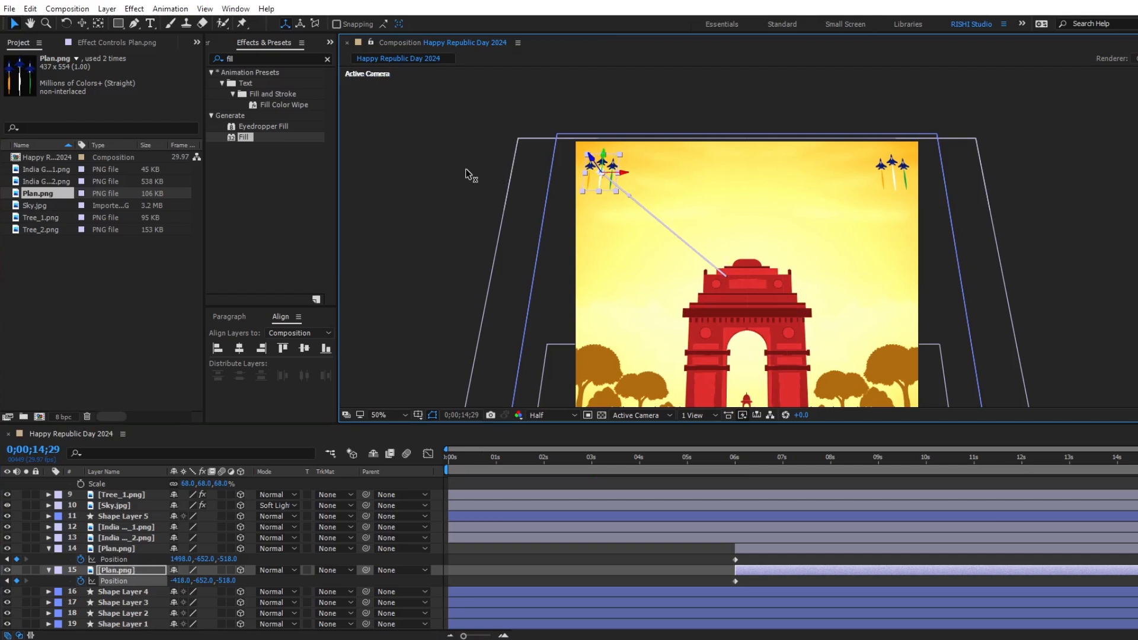
Set the auto-orientation of both Plan.png layers to Orient Along Path.
left_click(800, 550, "shift")
right_click(800, 551)
mouse_move(829, 102)
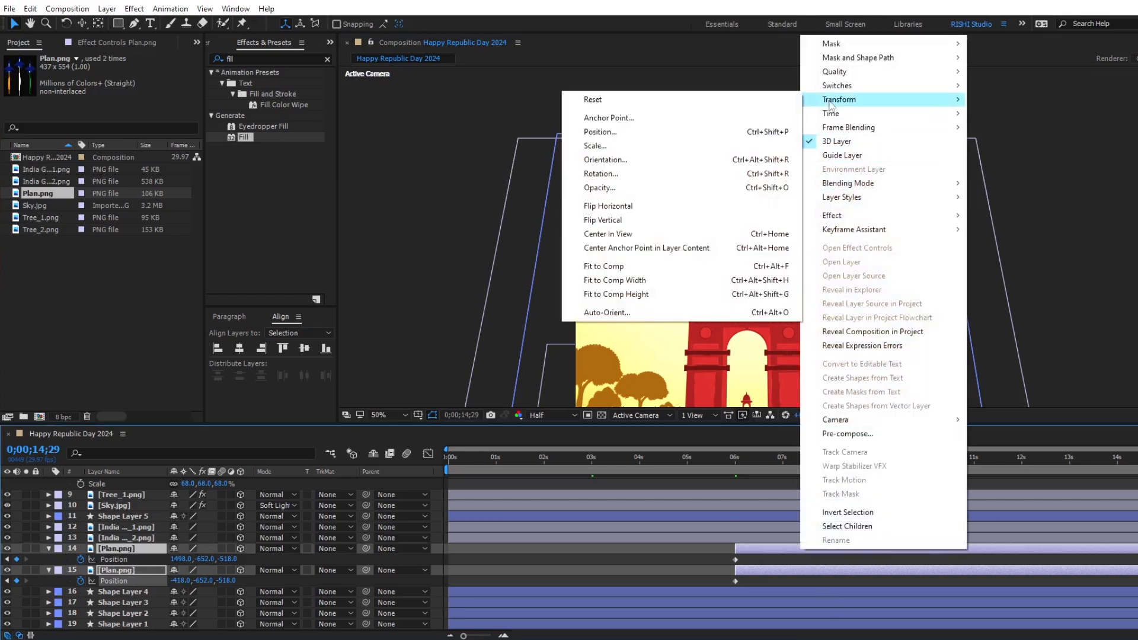
left_click(595, 312)
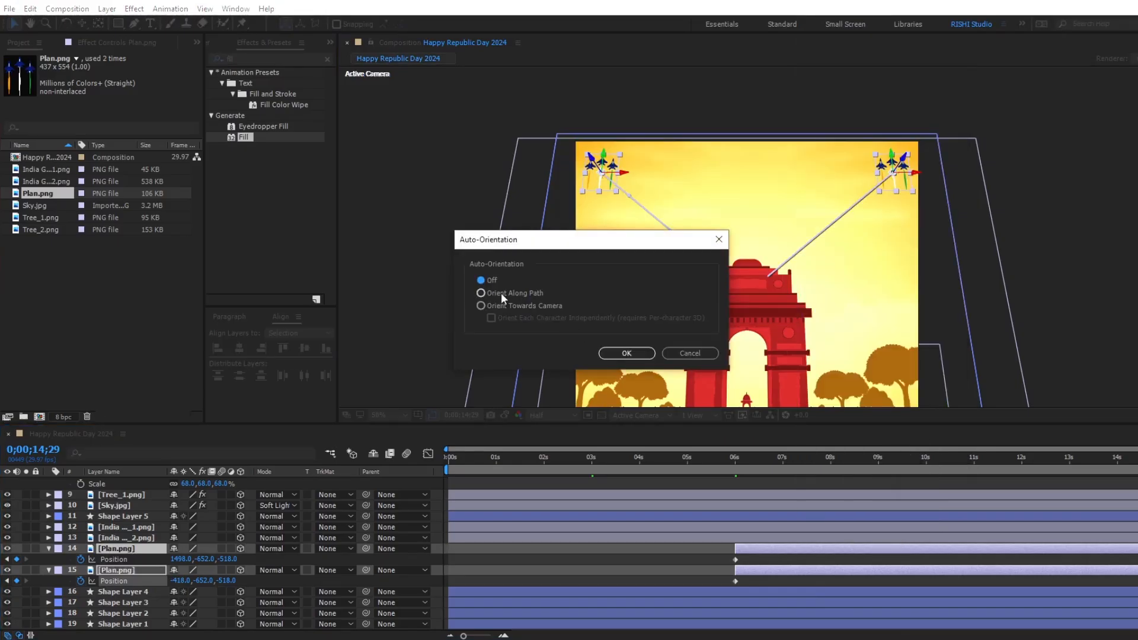
left_click(496, 294)
left_click(626, 353)
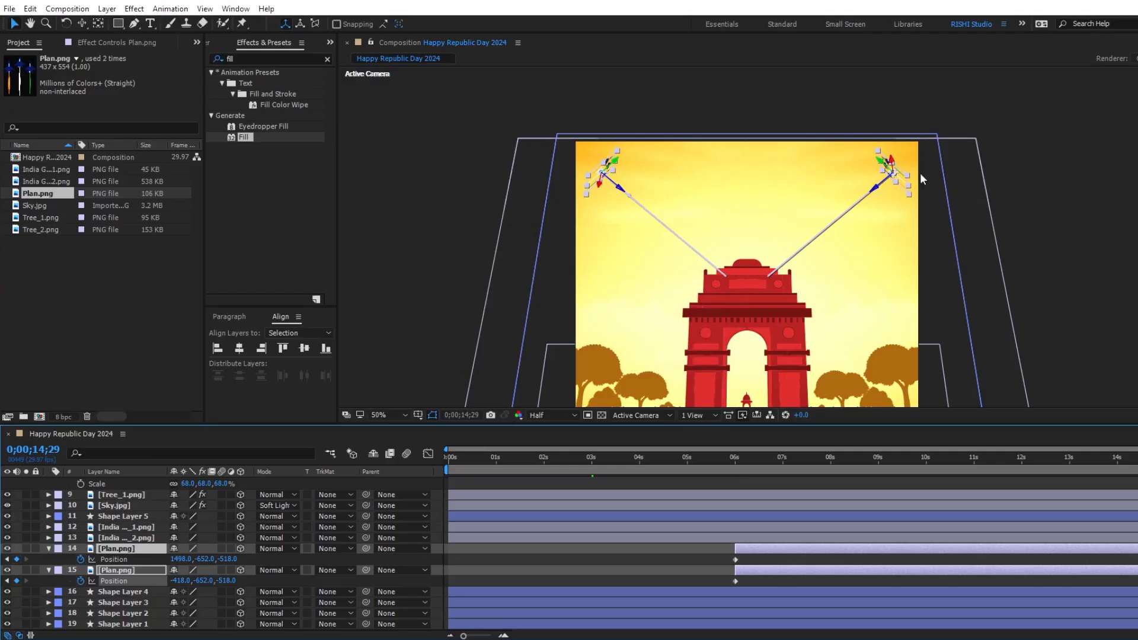
Set the Orientation of Plan.png layer 14 to 0°, 293°, 100° and of layer 15 to 0°, 68°, 259°.
left_click(687, 563)
left_click(745, 548)
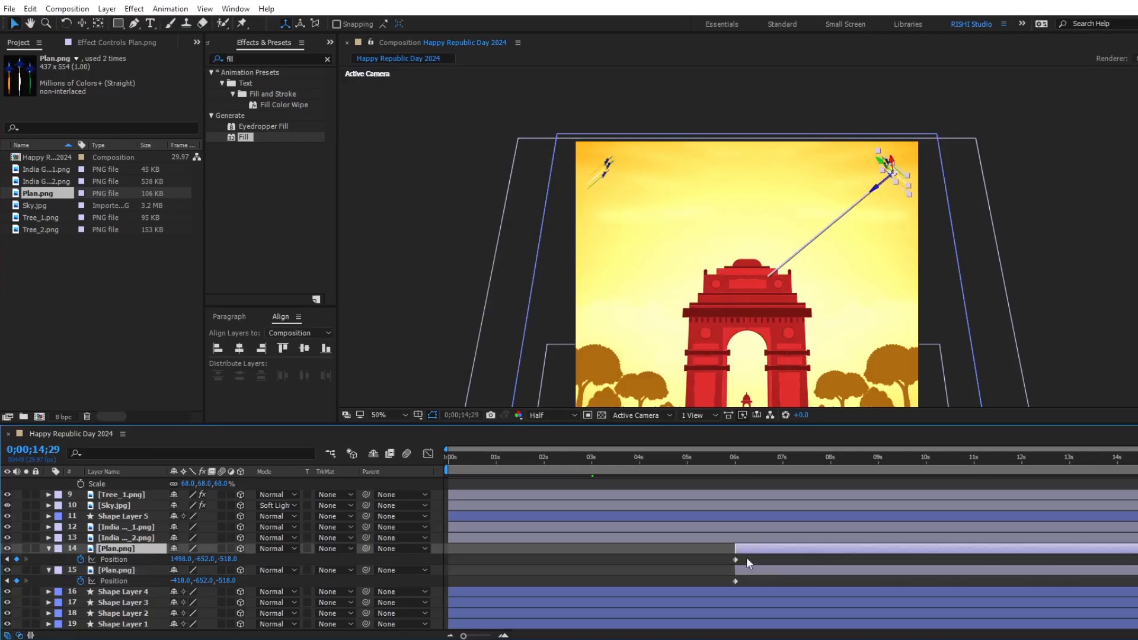
left_click(749, 570, "shift")
key("r")
left_click(715, 562)
left_click(745, 550)
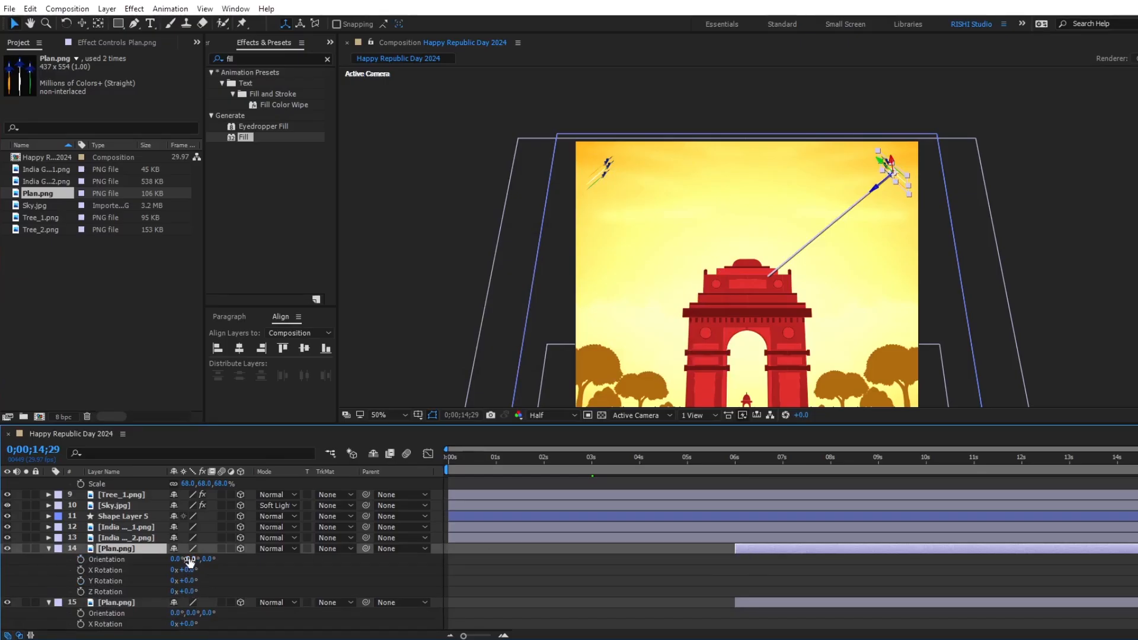
left_click_drag(208, 559, 282, 561)
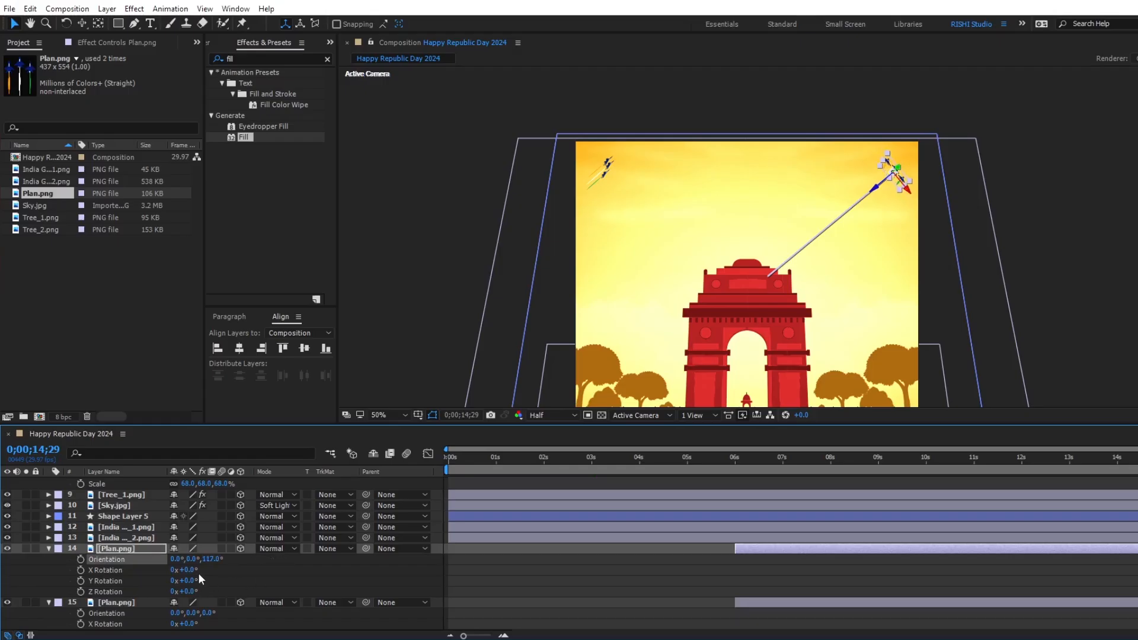
left_click_drag(189, 560, 147, 562)
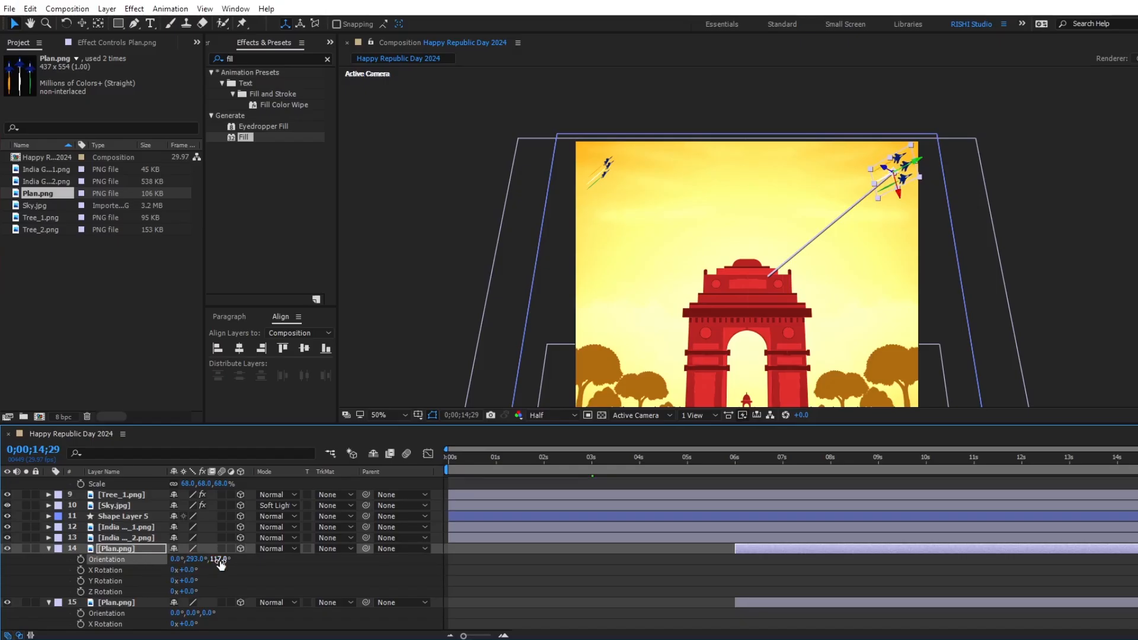
left_click_drag(218, 559, 209, 559)
left_click(765, 604)
left_click_drag(205, 615, 228, 612)
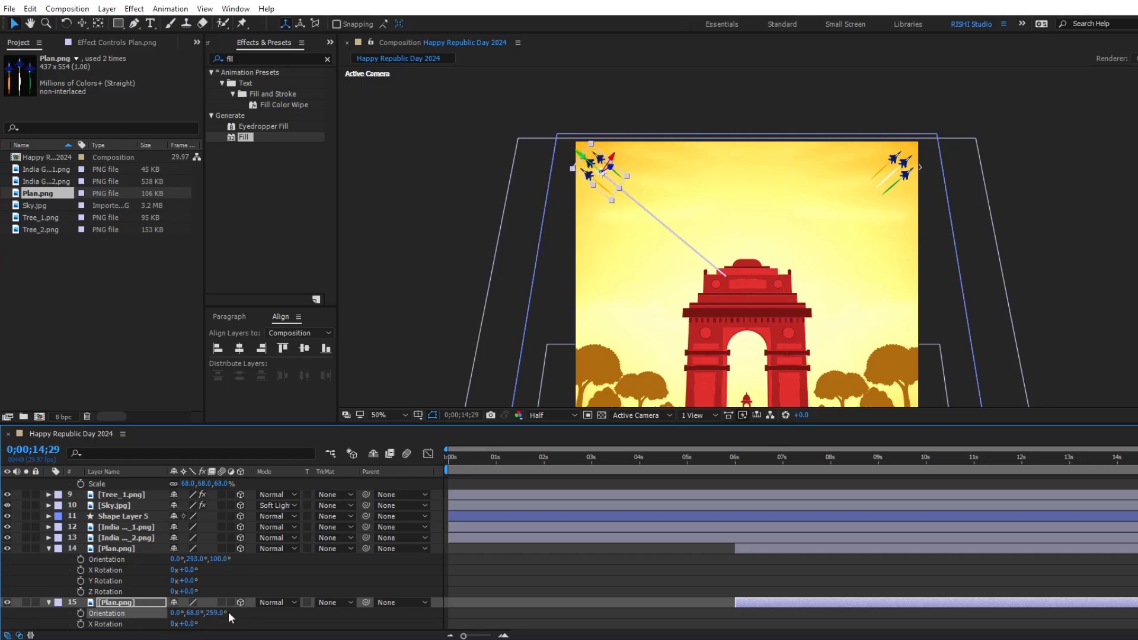
Curve both planes' motion paths so they rise straight up from India Gate and bend outward to the upper corners.
left_click_drag(895, 458, 1018, 459)
left_click_drag(749, 292, 744, 230)
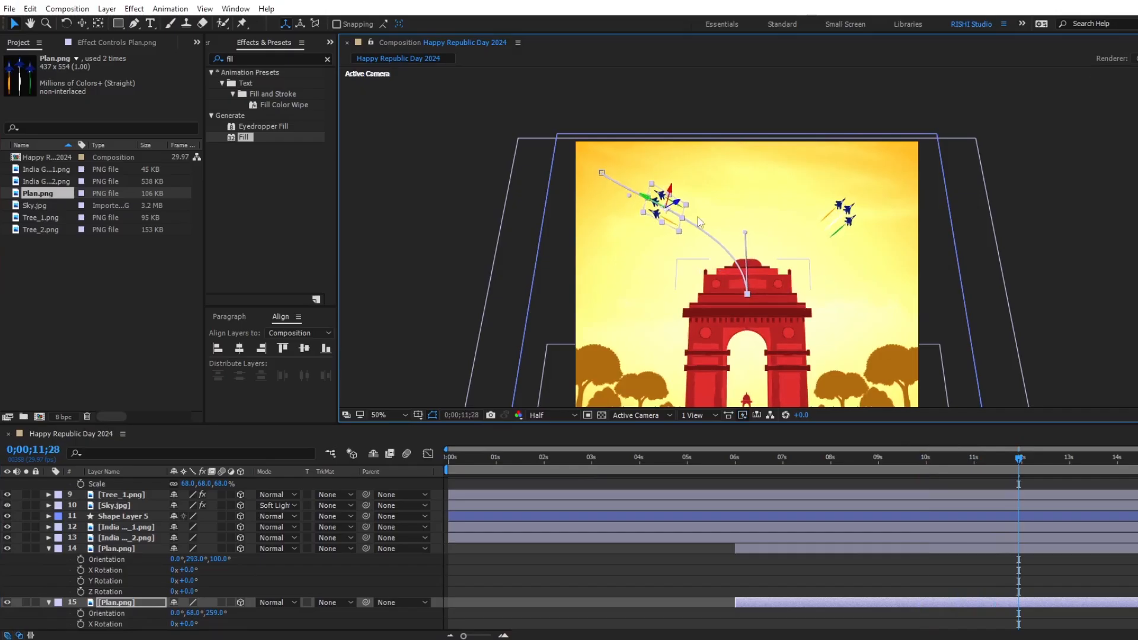
left_click_drag(632, 189, 641, 176)
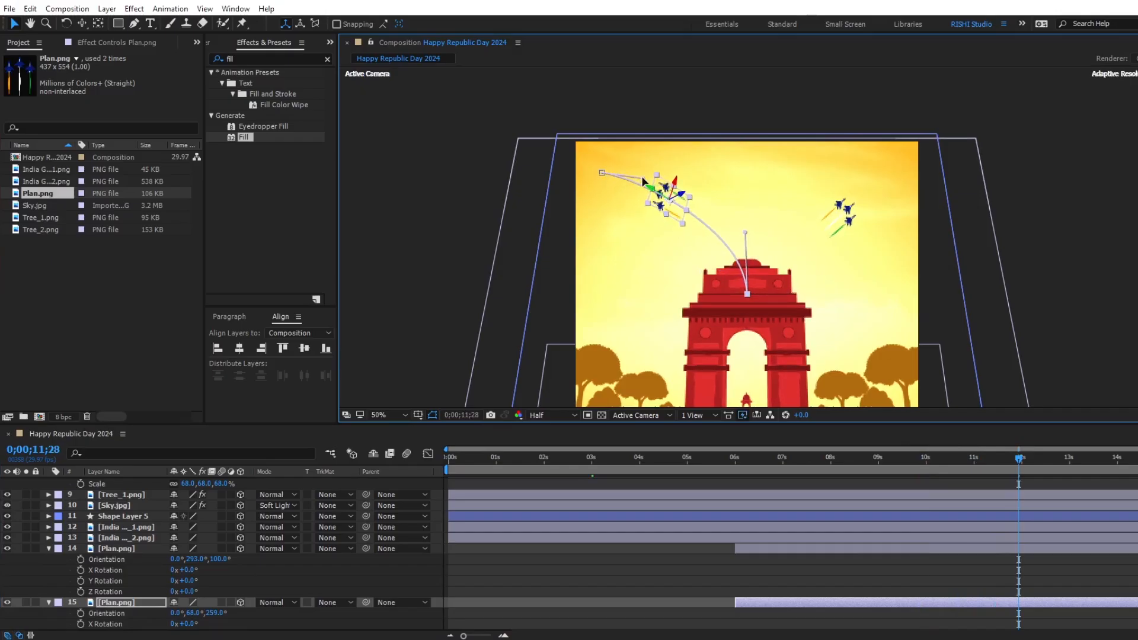
left_click(901, 550)
left_click_drag(741, 294, 746, 238)
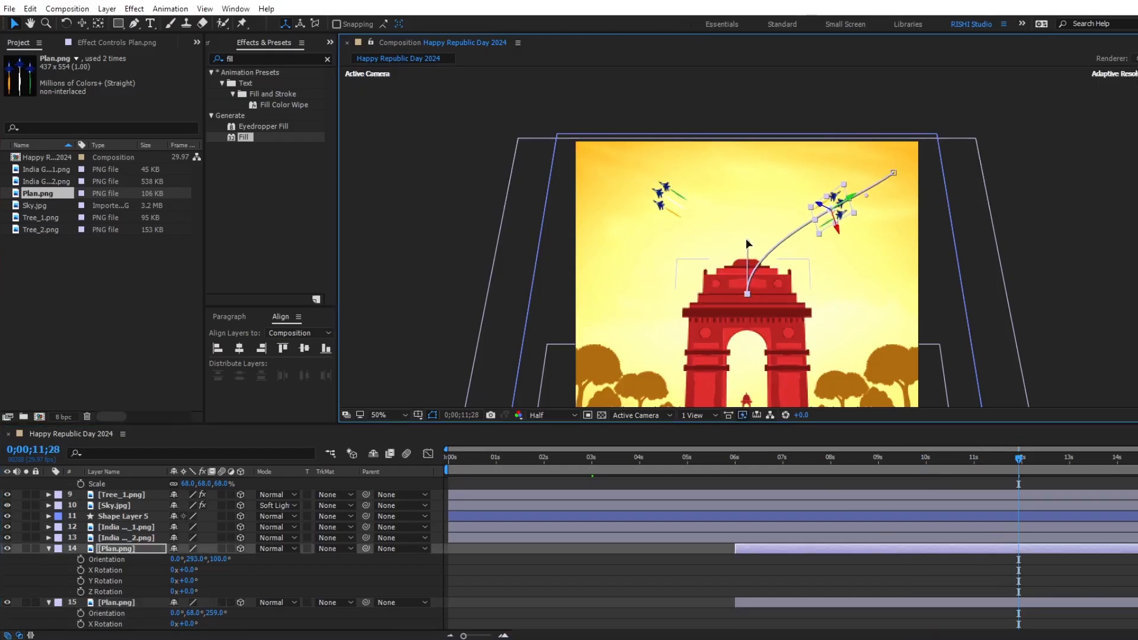
left_click_drag(865, 200, 858, 179)
Show the Position keyframes of both Plan.png layers and apply Easy Ease to all of them.
left_click_drag(912, 461, 994, 439)
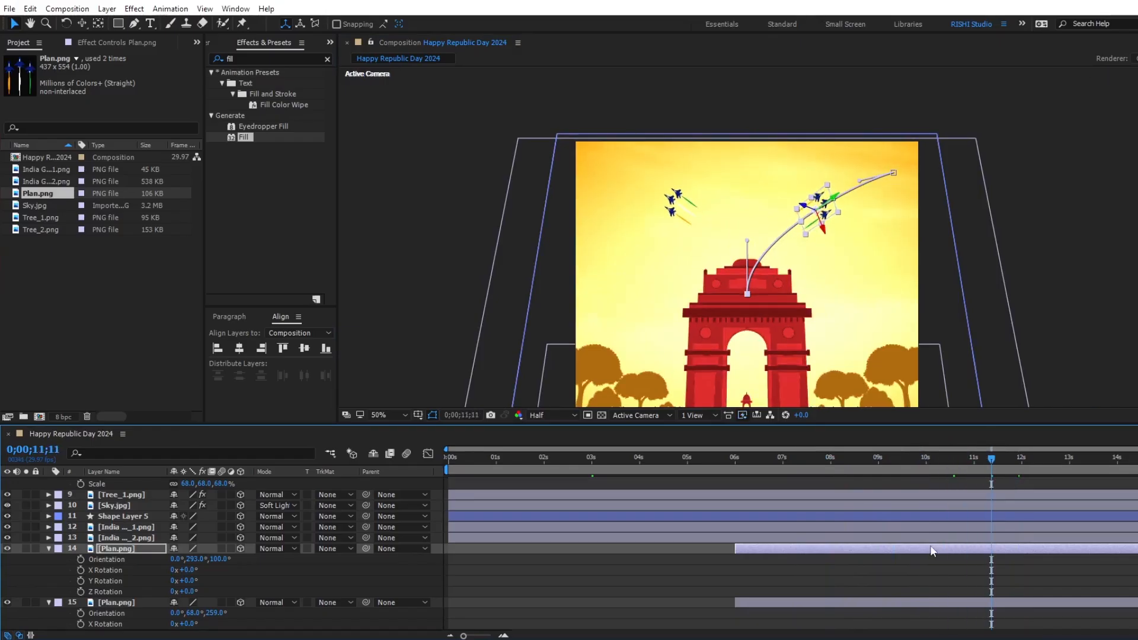
left_click(926, 601, "shift")
key("p")
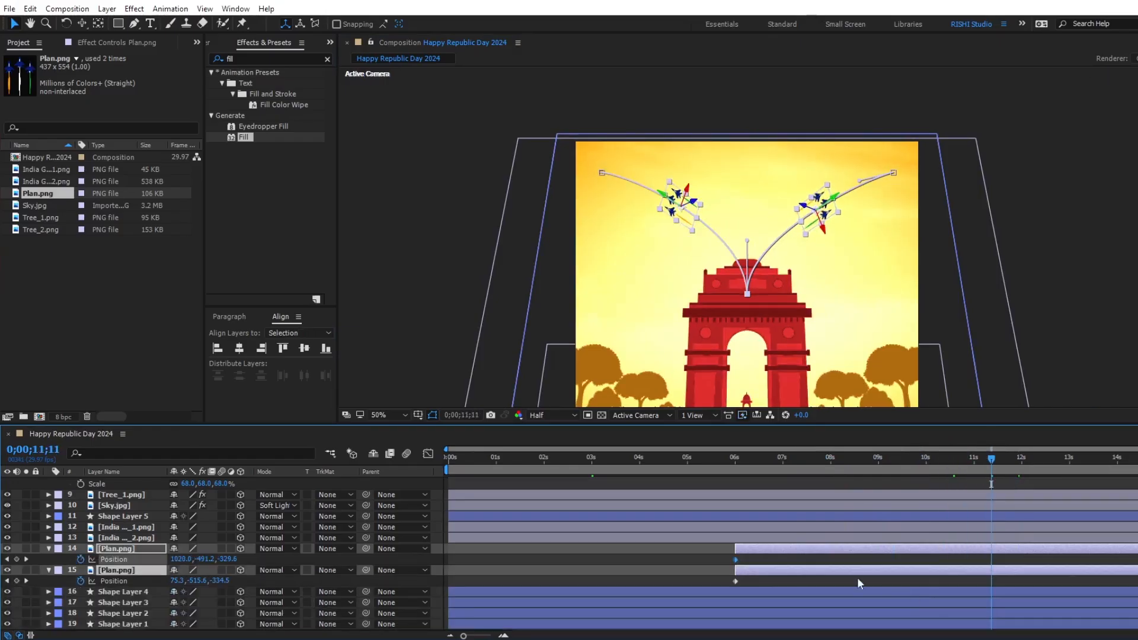
left_click_drag(723, 559, 1135, 583)
key("F9")
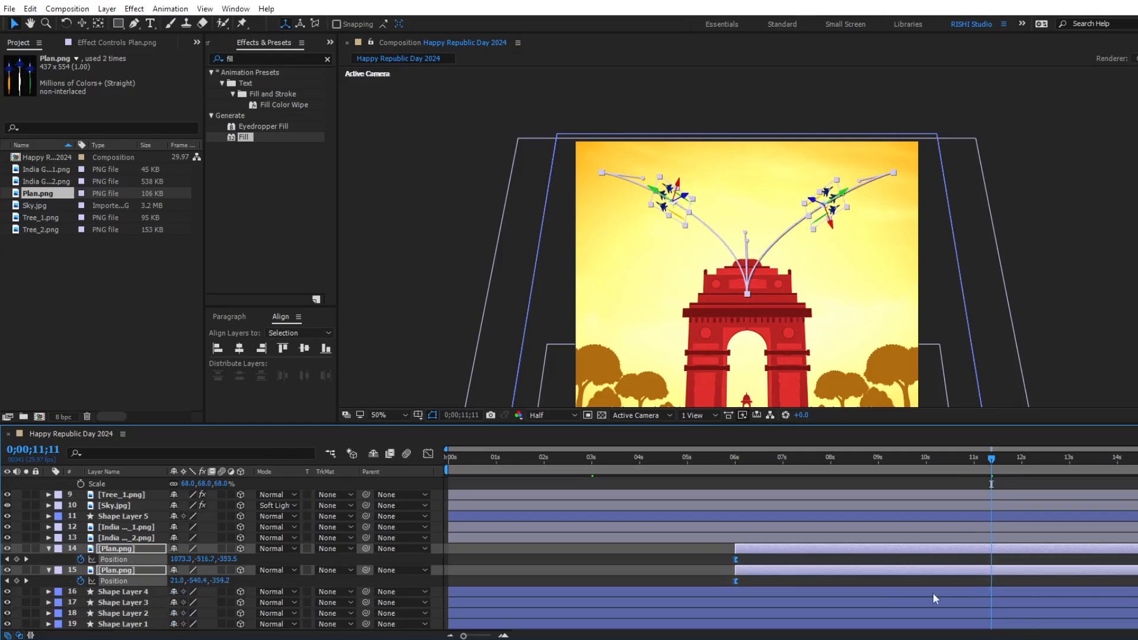
Shape the planes' speed graph to peak early and slow down gradually toward the last keyframes.
left_click(428, 454)
left_click_drag(1137, 574, 925, 597)
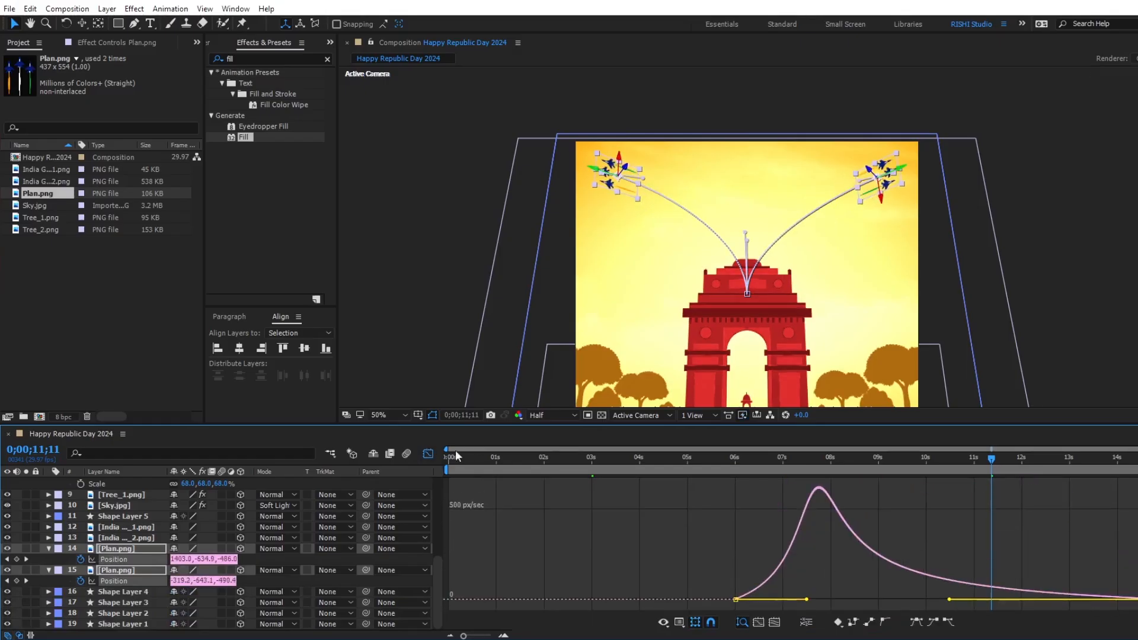
left_click(426, 452)
Apply Easy Ease to Camera 1's Point of Interest and Position keyframes and shape their speed graph to peak early with a long slowdown.
scroll(809, 553, "up", 5)
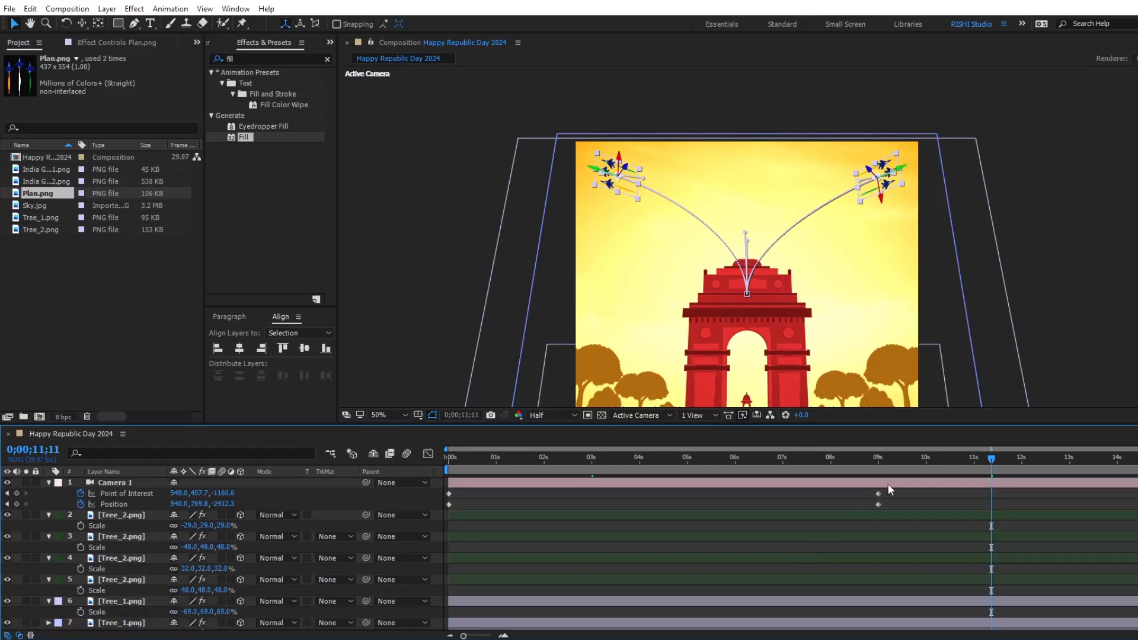
left_click_drag(894, 492, 382, 526)
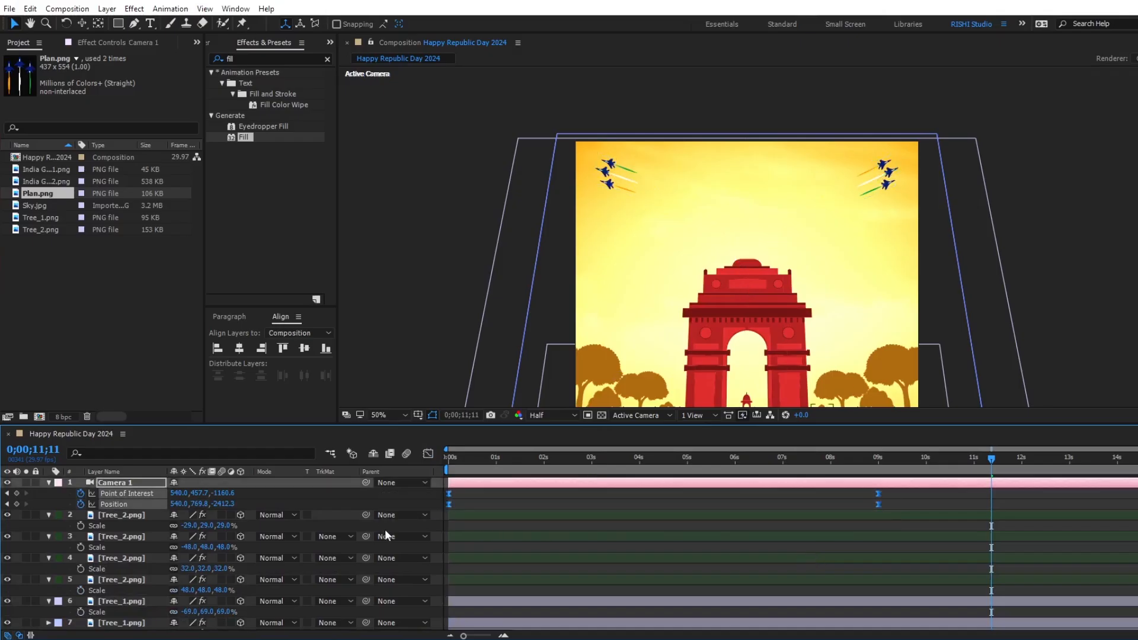
left_click(427, 453)
left_click_drag(900, 551, 662, 599)
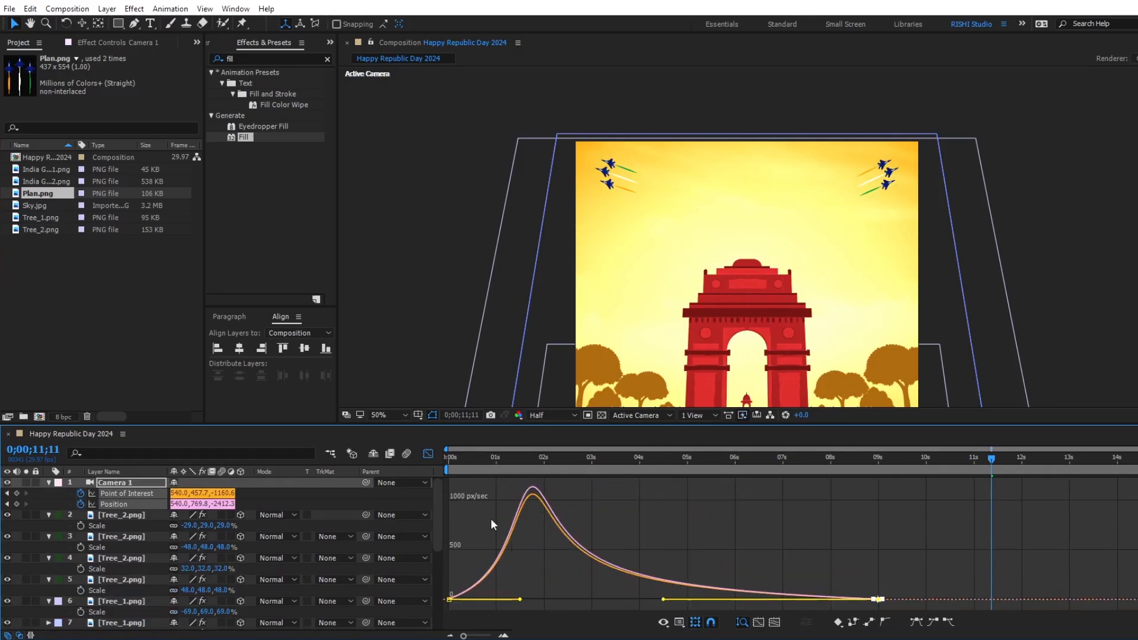
left_click(427, 453)
Play back the composition to check the camera pull-back and the planes' flight.
key("space")
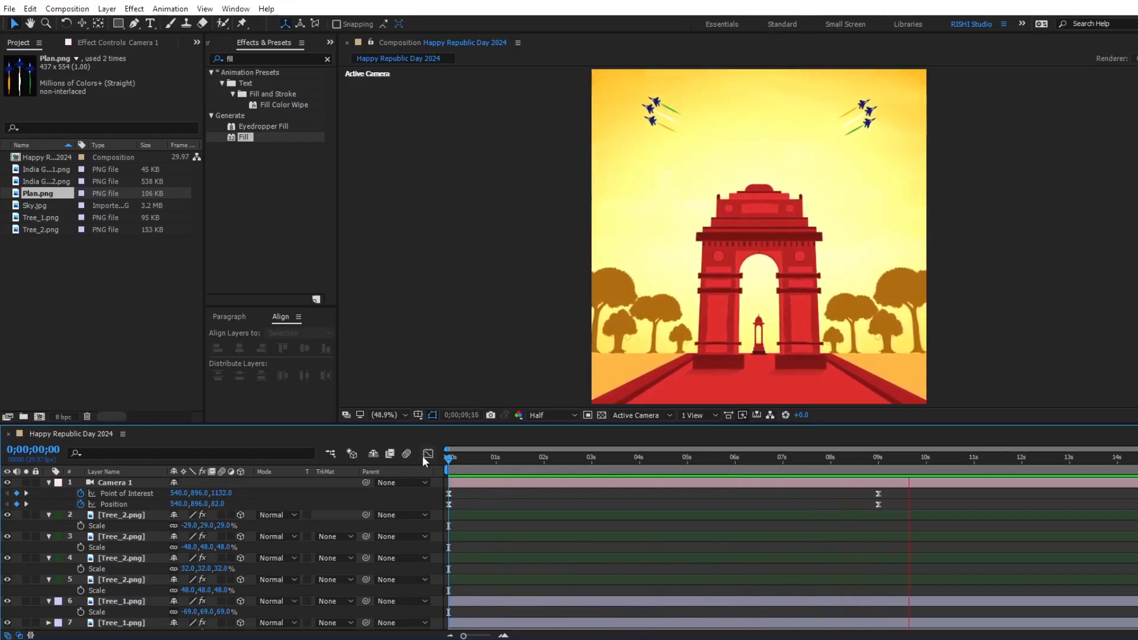
key("space")
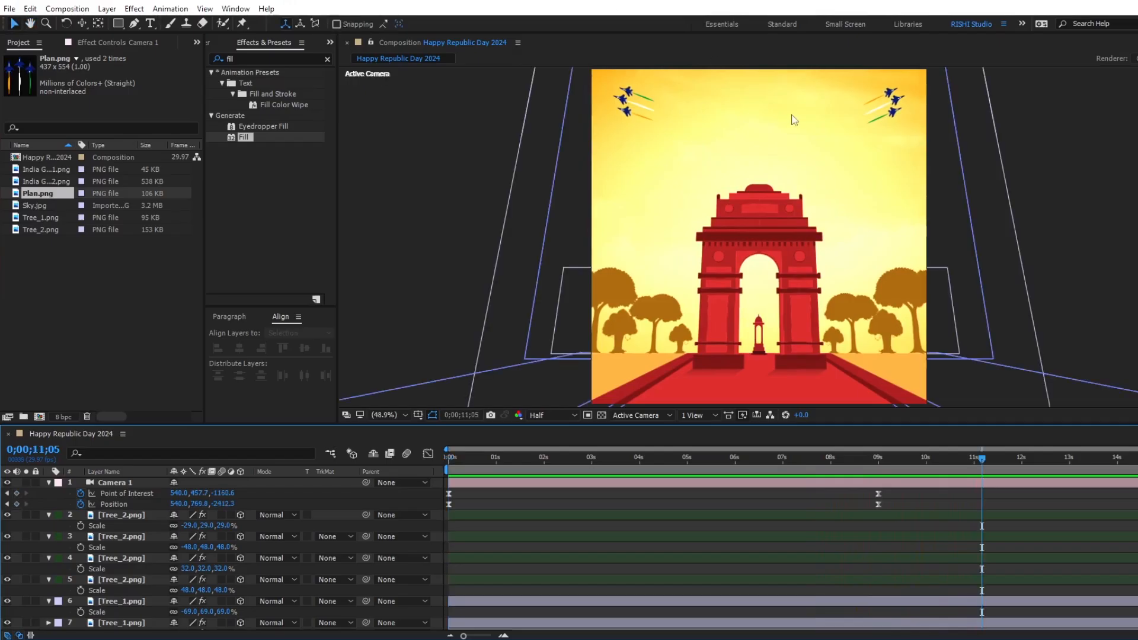
left_click(101, 333)
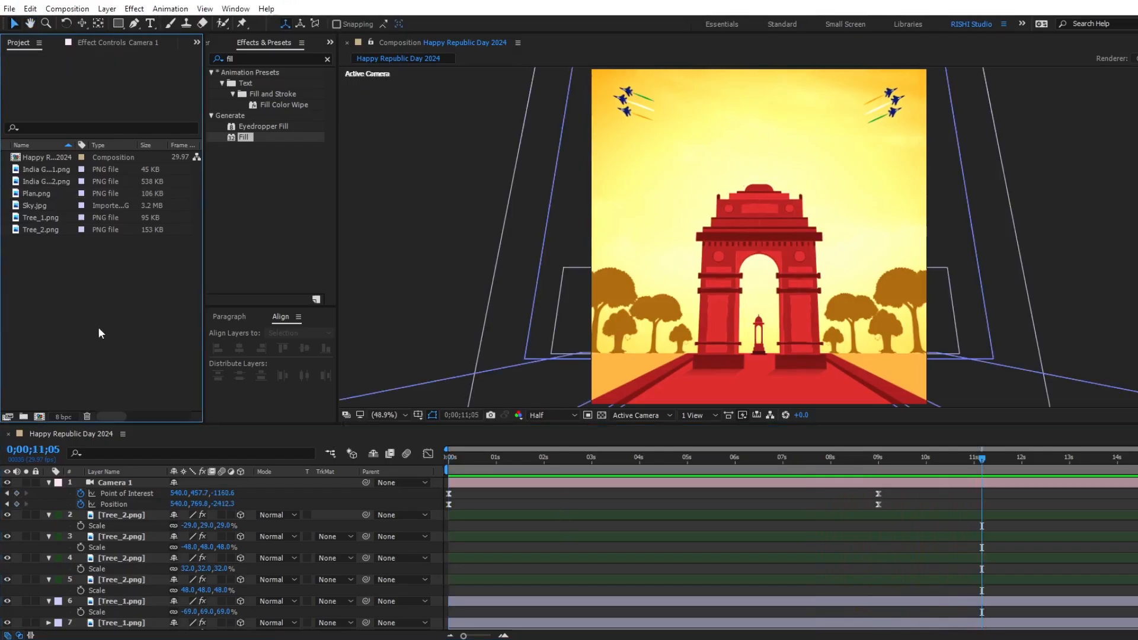
Add a text layer reading HAPPY in the sky above India Gate.
left_click(151, 24)
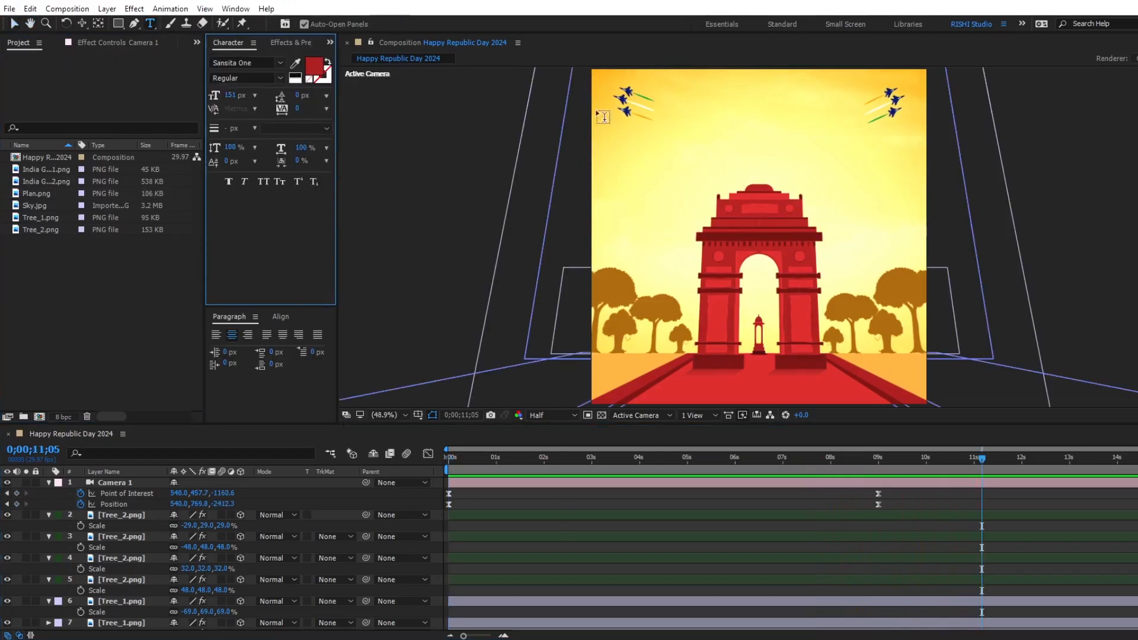
left_click(713, 117)
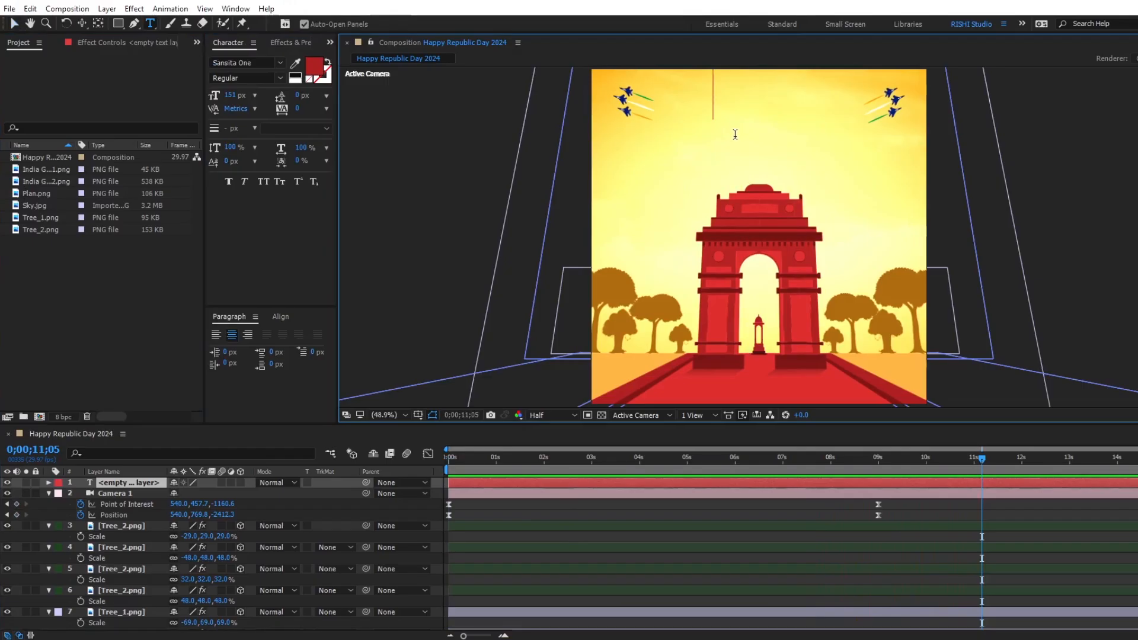
type("HAPPY")
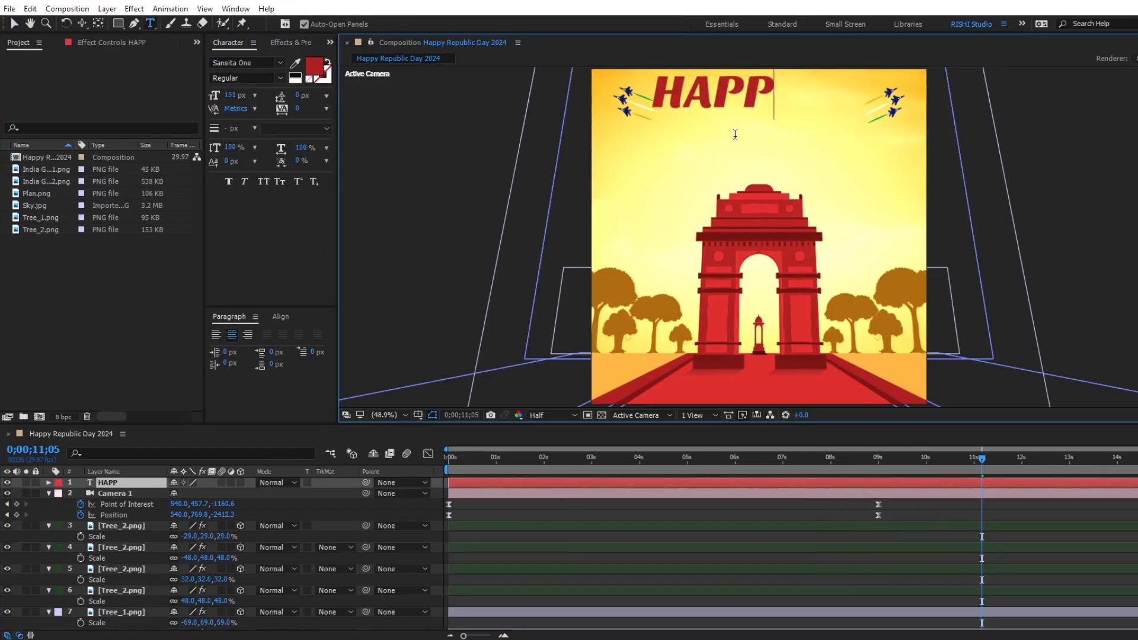
left_click(784, 480)
Set the HAPPY text to 80 px and centre it horizontally in the composition.
left_click(231, 95)
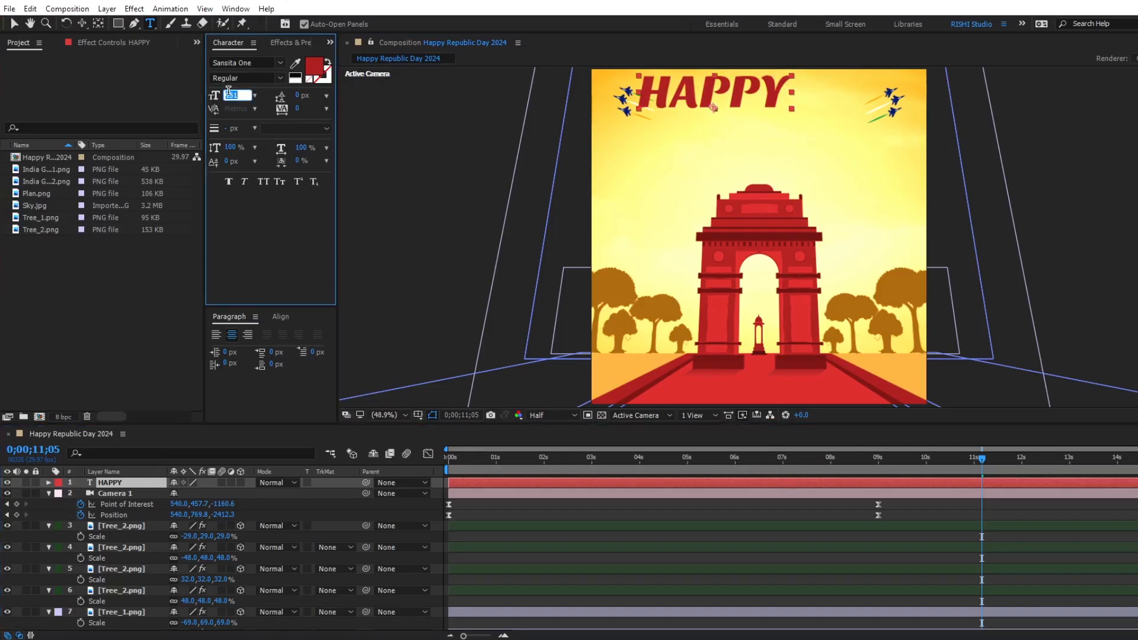
type("80")
key("Return")
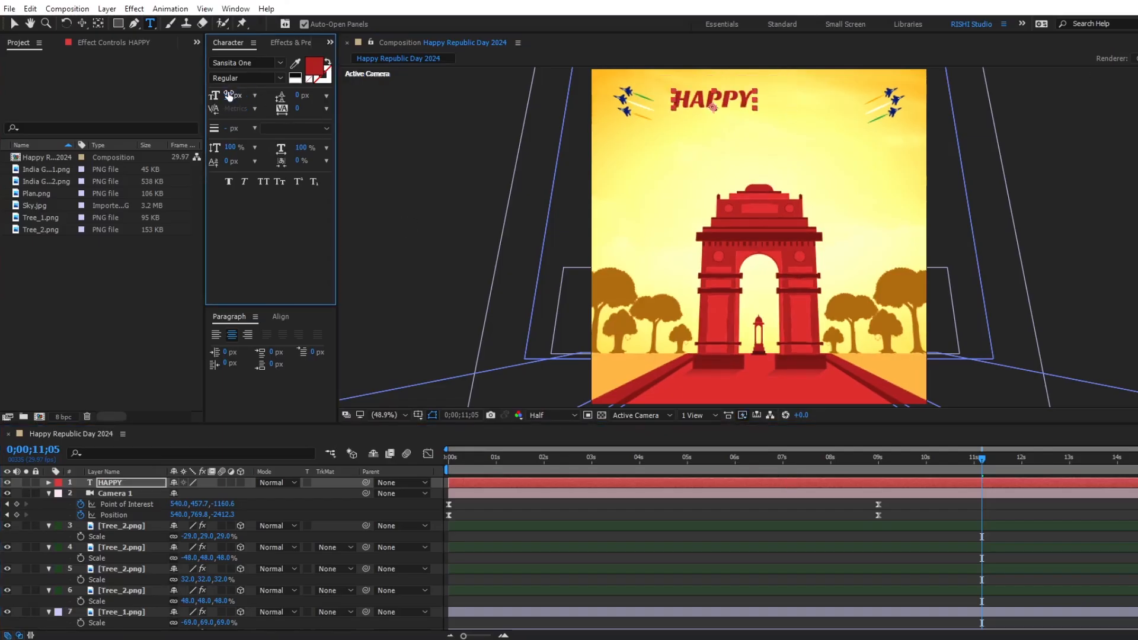
left_click(281, 317)
left_click(243, 348)
Move the start of the HAPPY layer to 0;00;09;00, at Camera 1's last keyframes.
left_click(866, 519)
key("v")
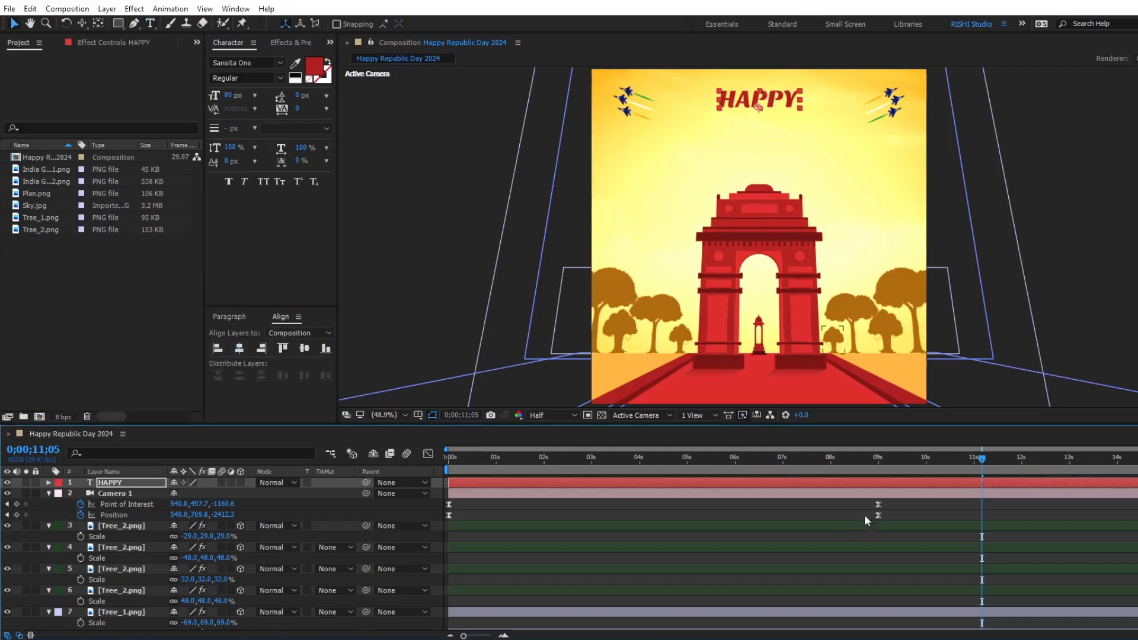
left_click_drag(877, 464, 879, 464)
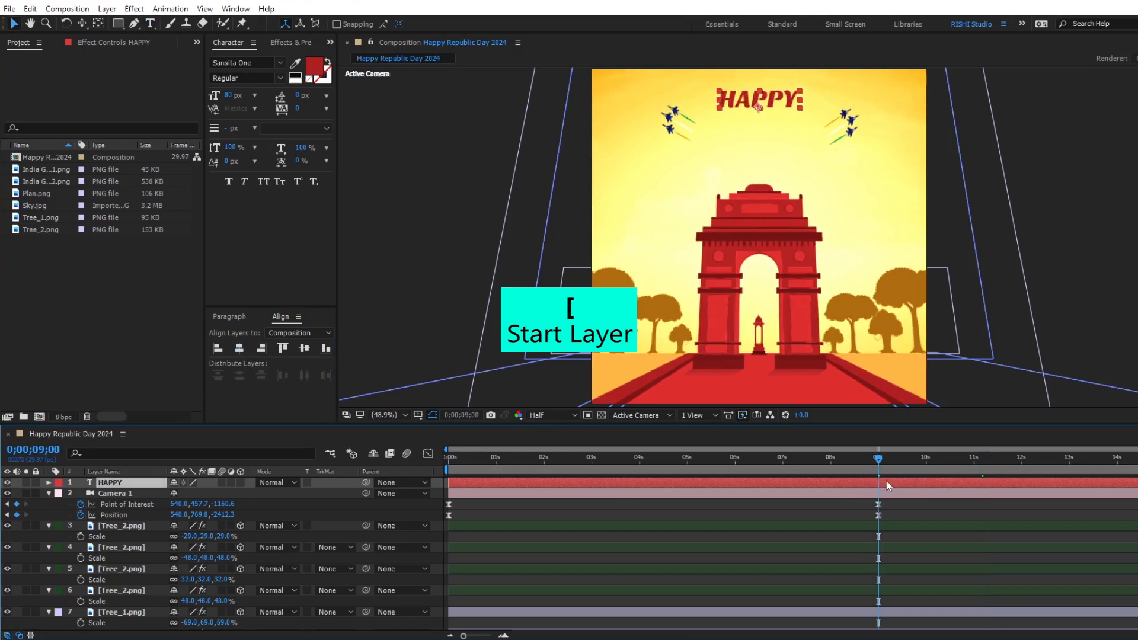
key("bracketleft")
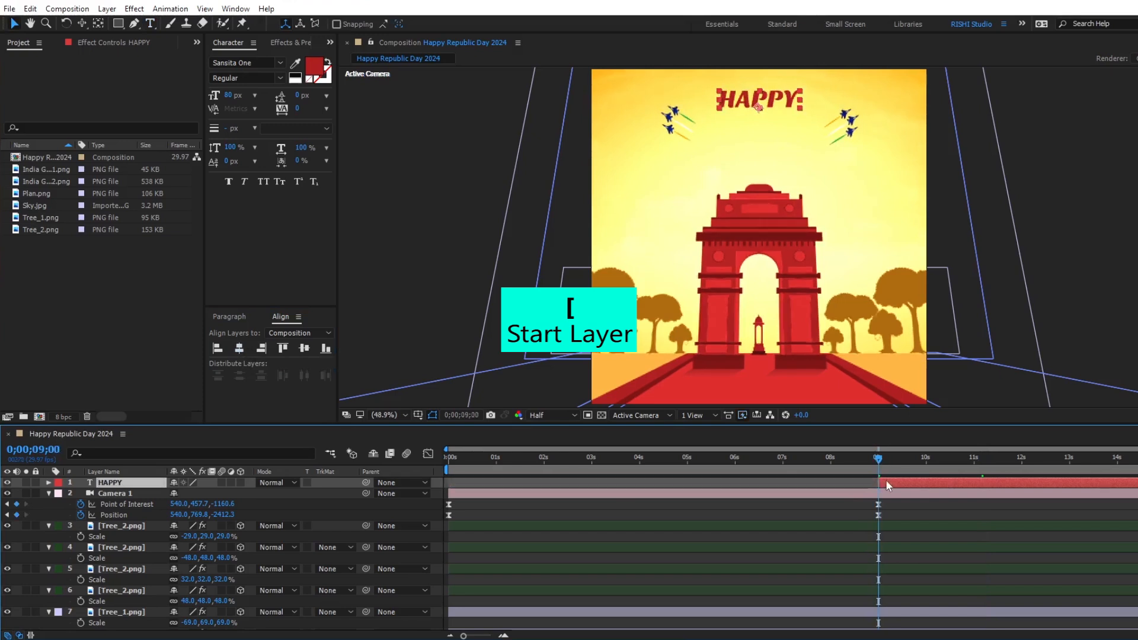
Add a text animator to the HAPPY layer with opacity at 0% and scale at 200%.
left_click(48, 483)
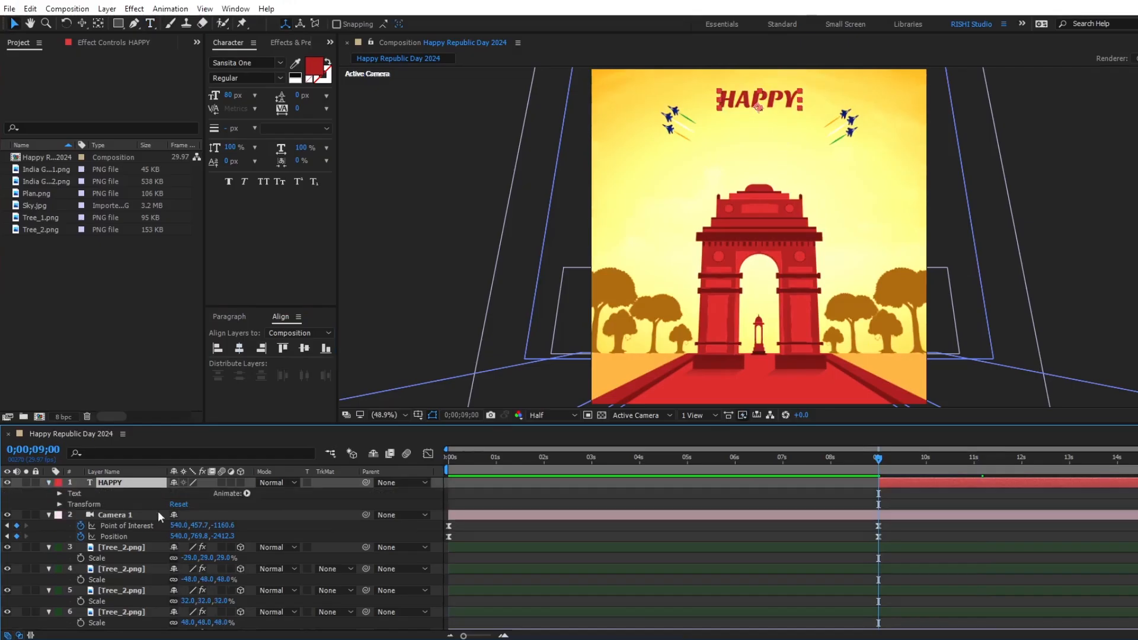
left_click(246, 494)
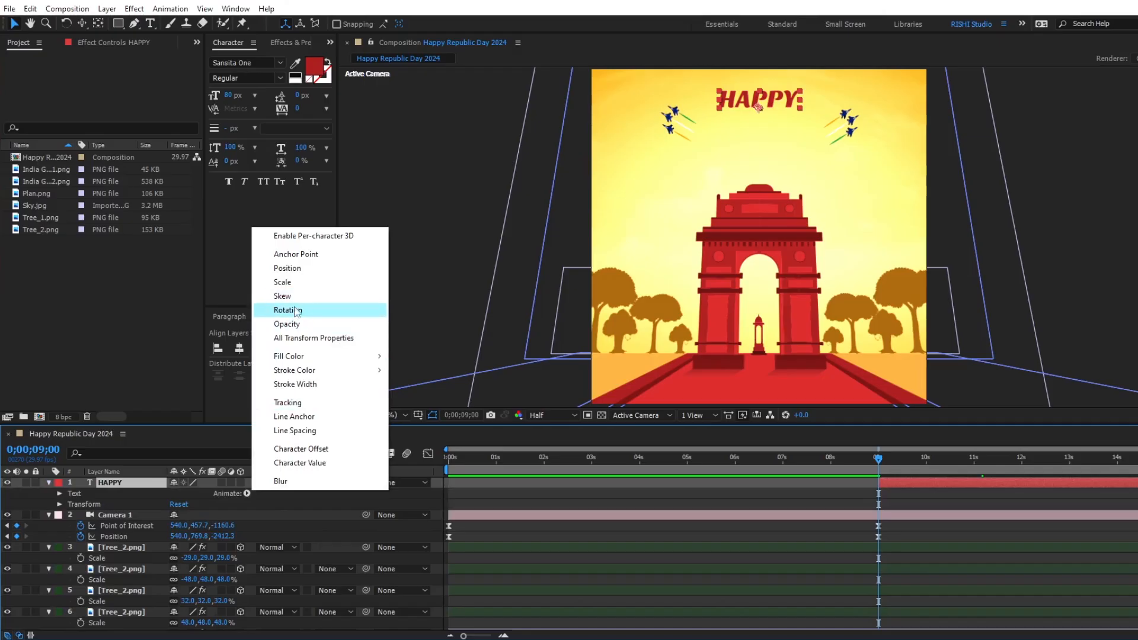
left_click(287, 324)
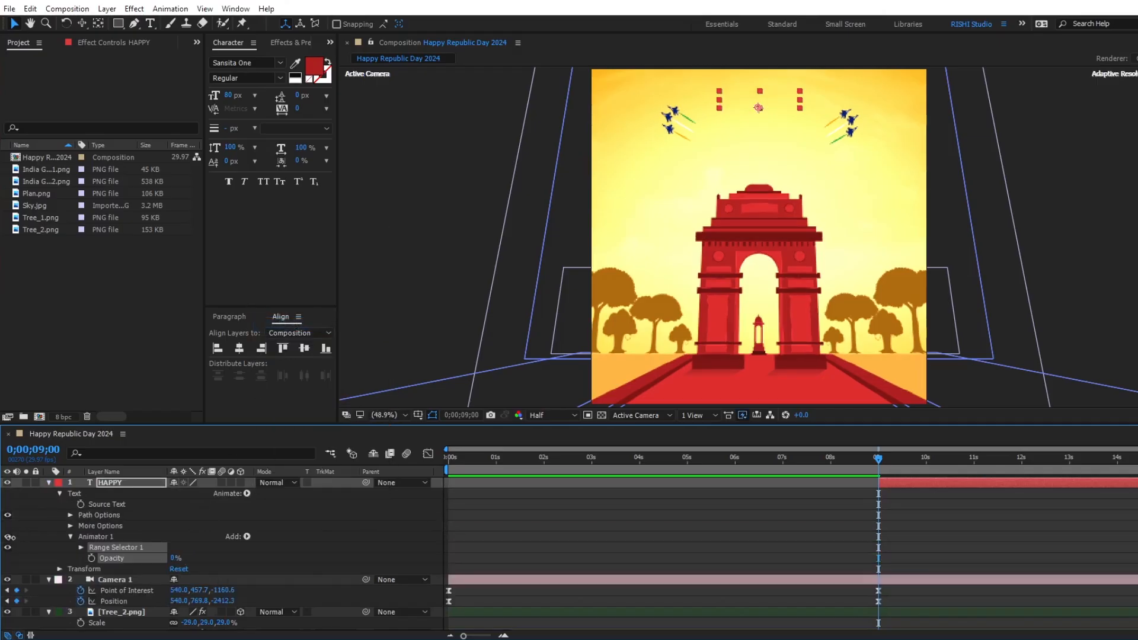
left_click(247, 536)
mouse_move(274, 539)
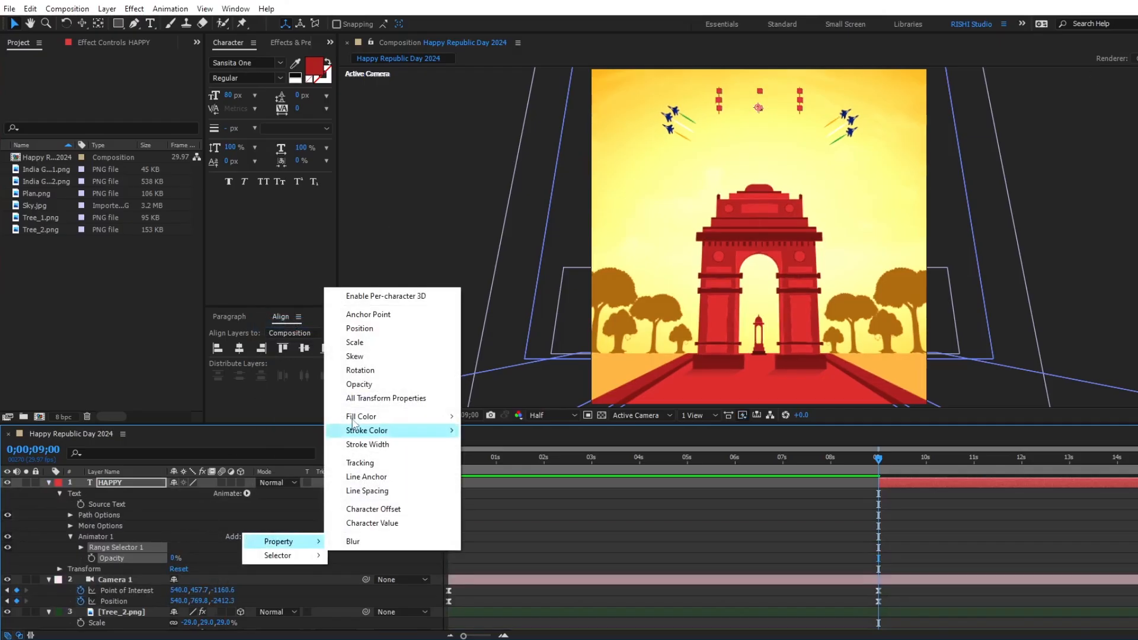
left_click(350, 351)
left_click(189, 557)
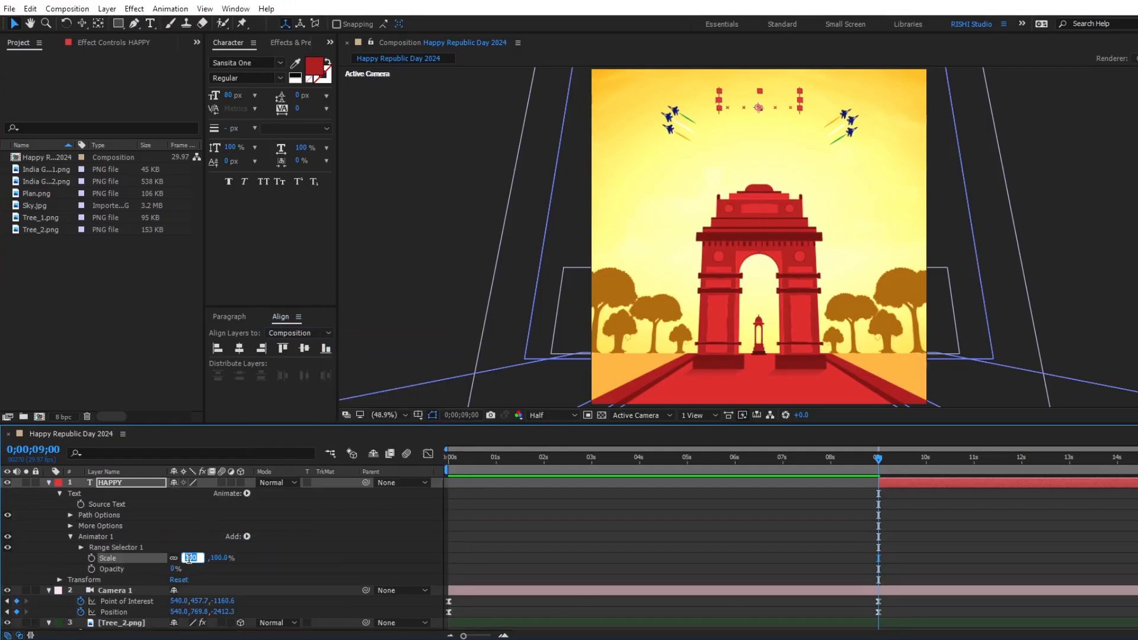
key("Return")
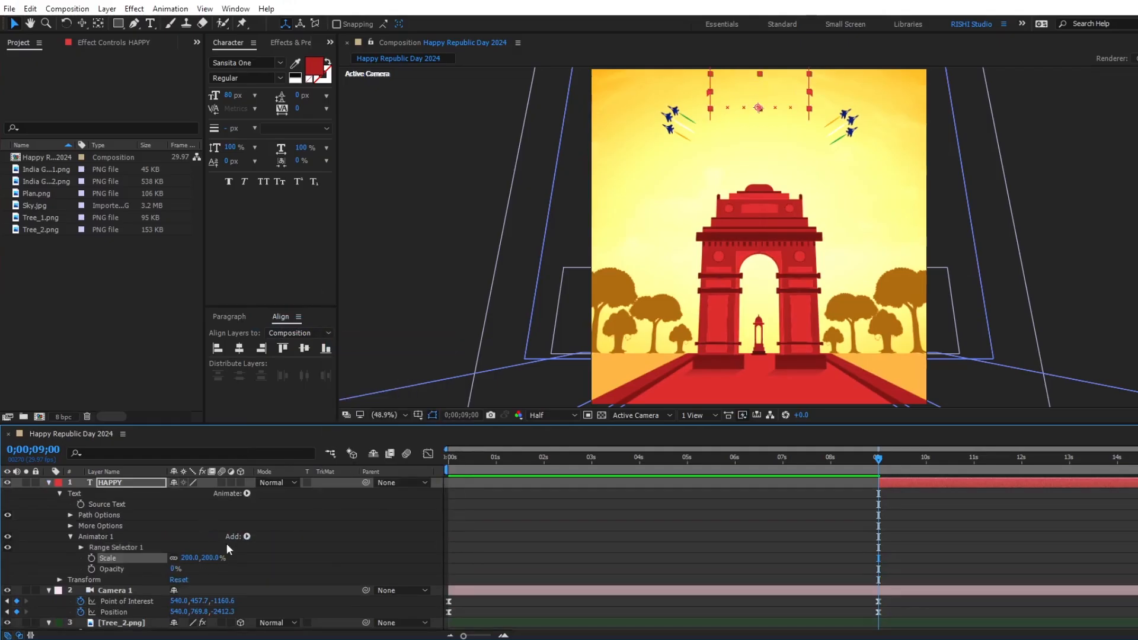
Add a Blur property to the HAPPY layer's text animator and set it to 100.
left_click(247, 537)
mouse_move(279, 541)
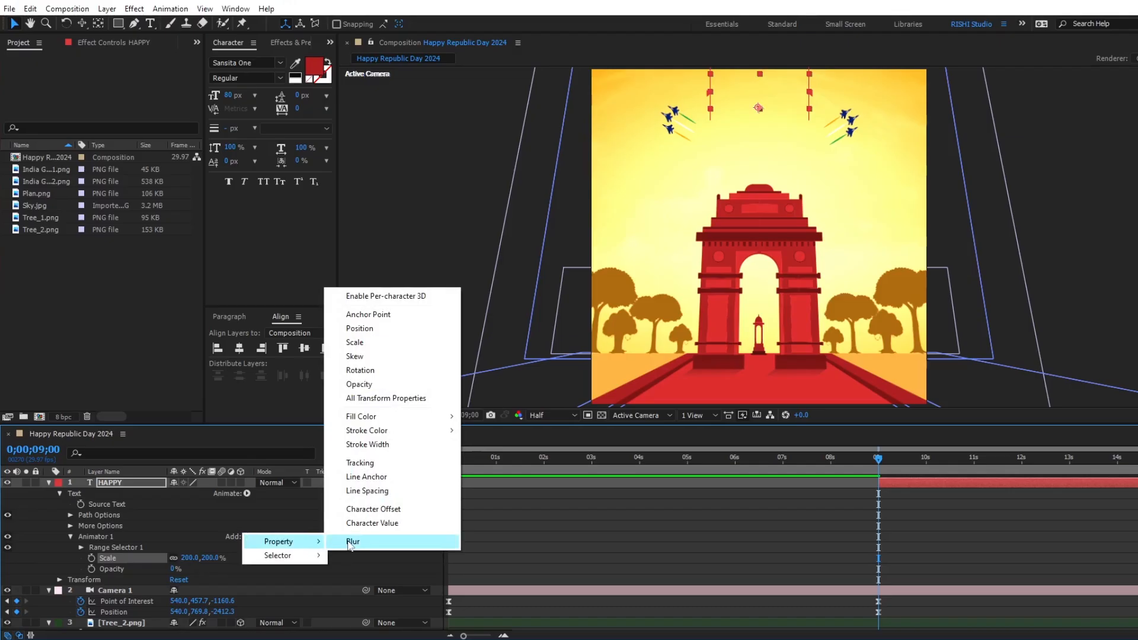
left_click(350, 542)
left_click(188, 579)
key("Return")
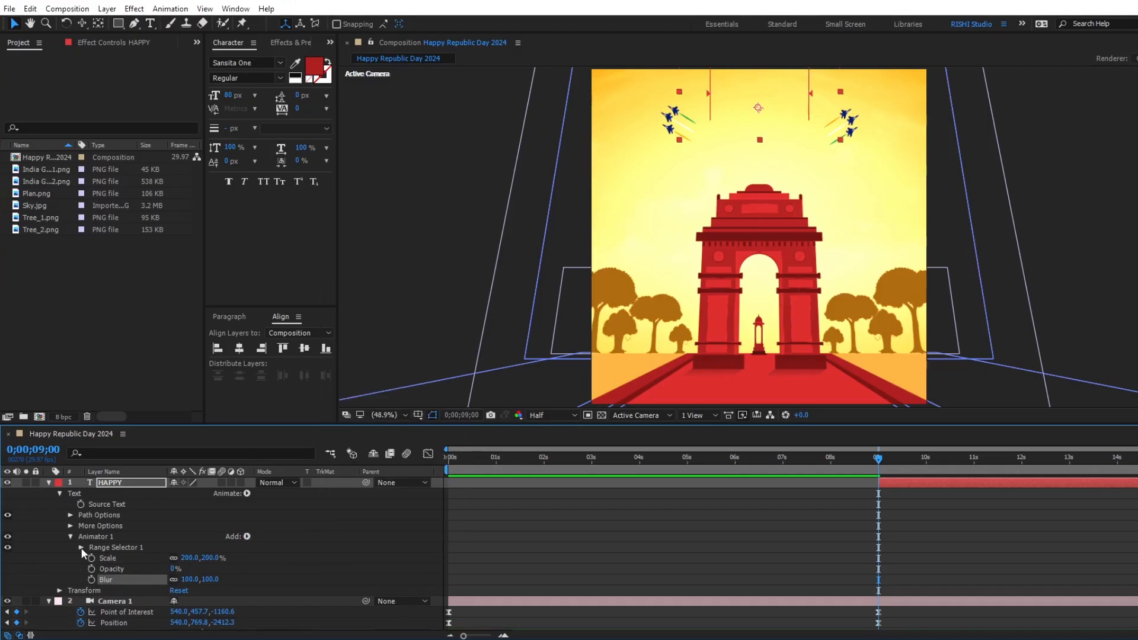
Keyframe the range selector's Offset from -100% at 0;00;09;00 to 100% at 0;00;11;00.
left_click(81, 548)
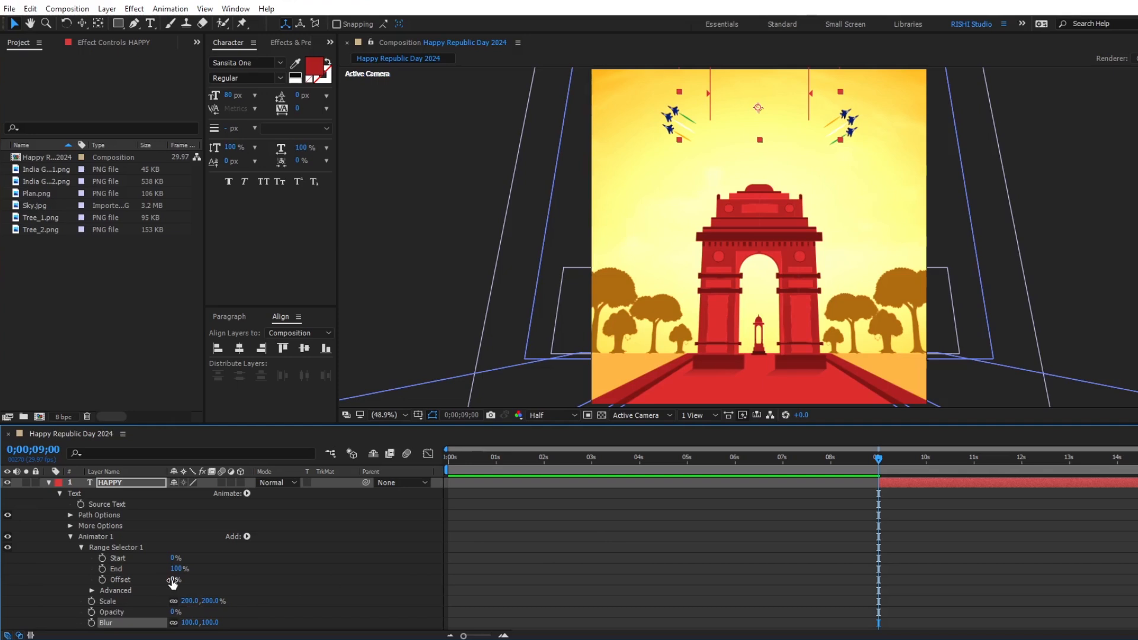
left_click_drag(172, 580, 115, 580)
left_click(102, 580)
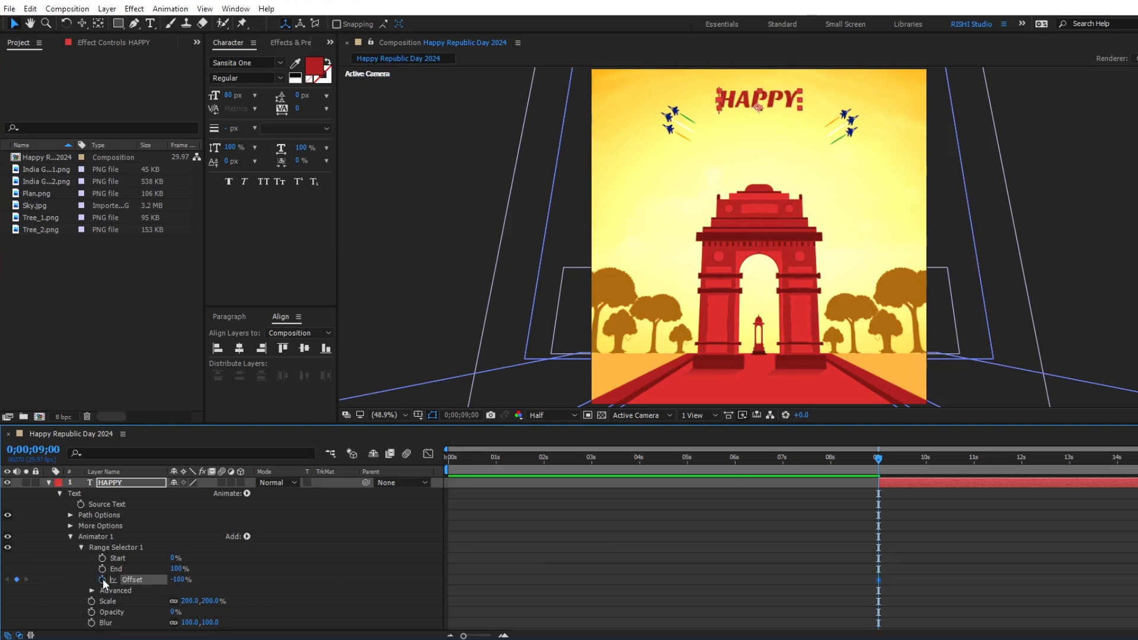
left_click(973, 459)
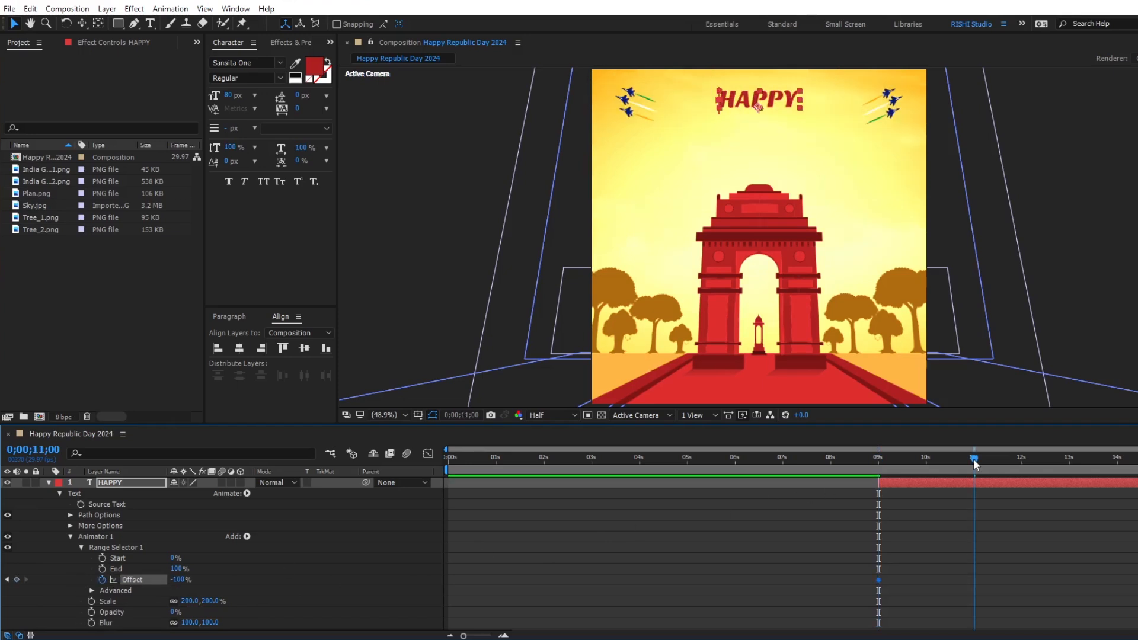
left_click_drag(174, 580, 546, 568)
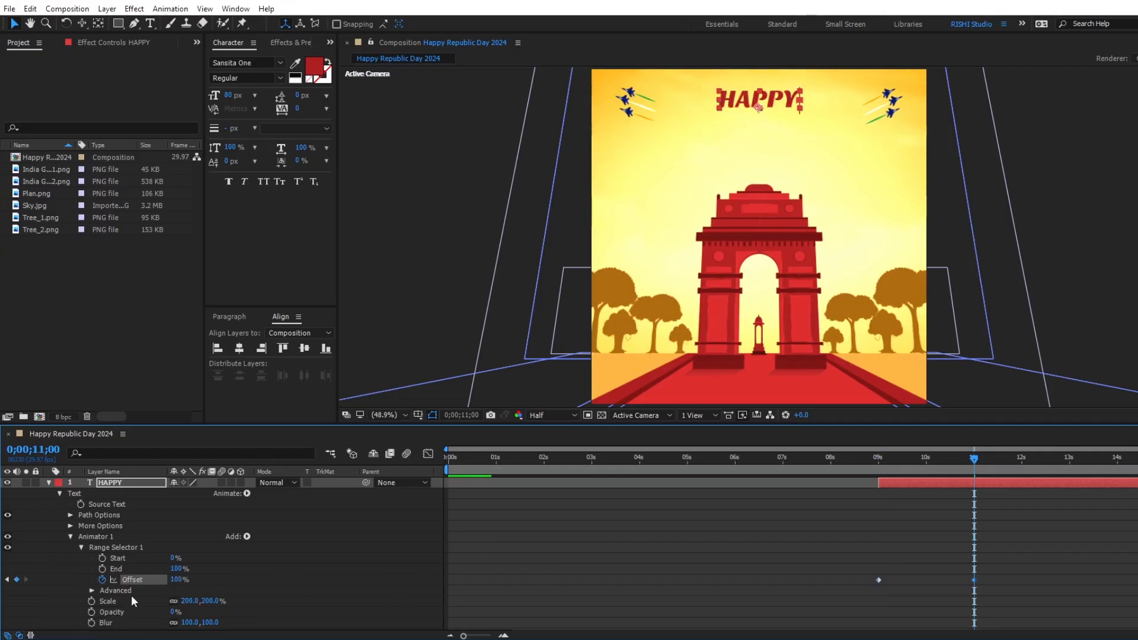
Set the range selector's shape to Ramp Up, Ease High and Ease Low to 50%, and turn on Randomize Order.
left_click(92, 591)
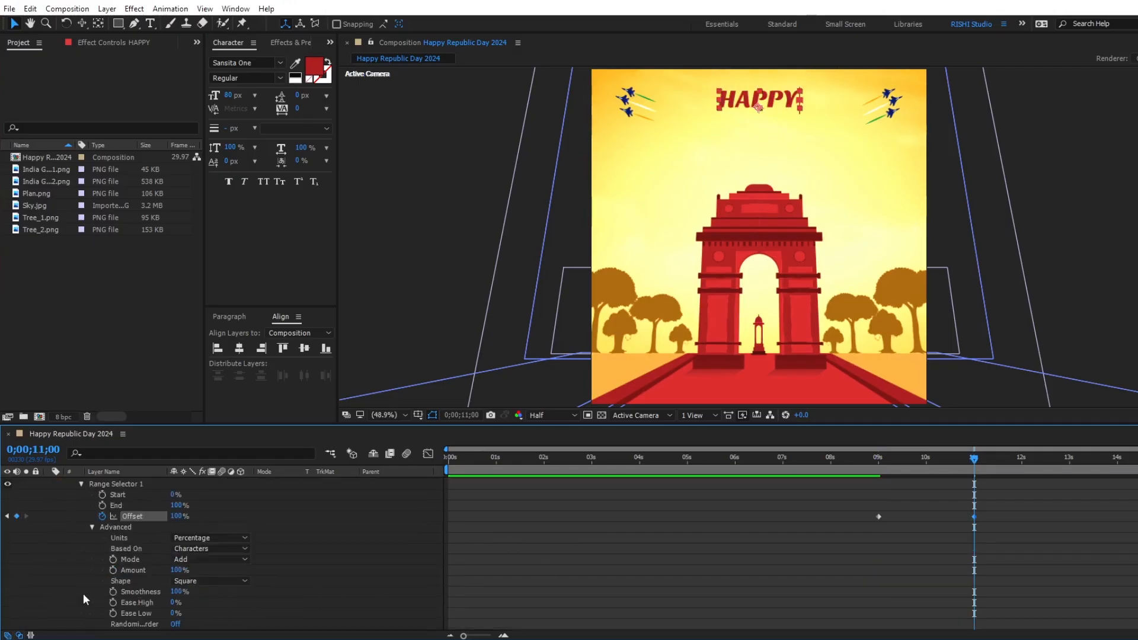
left_click(196, 581)
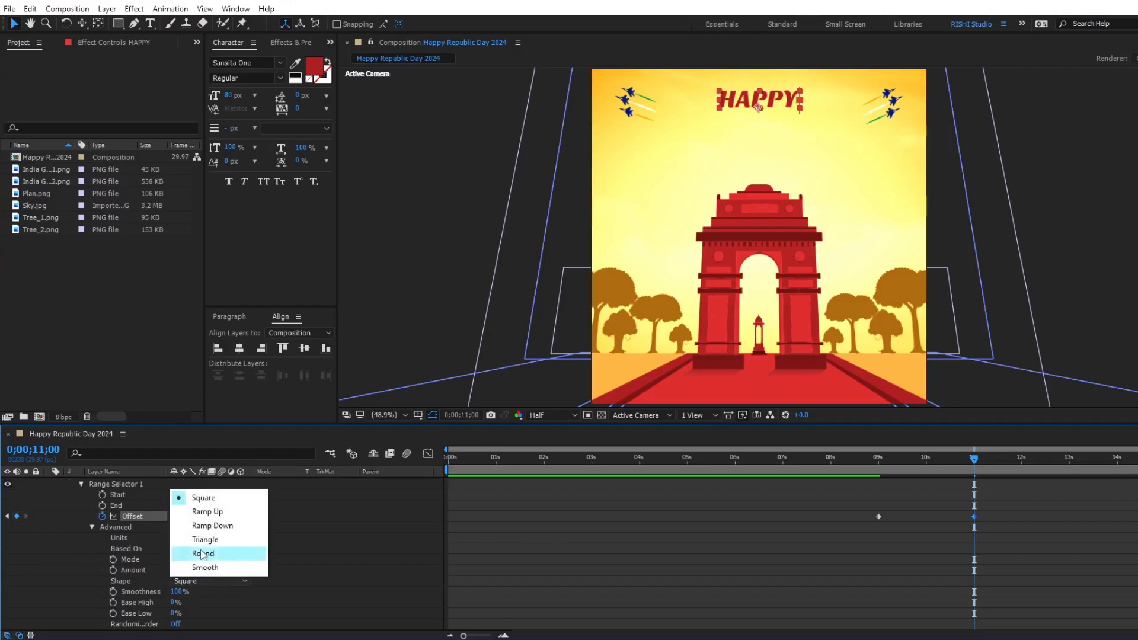
left_click(204, 512)
left_click(175, 592)
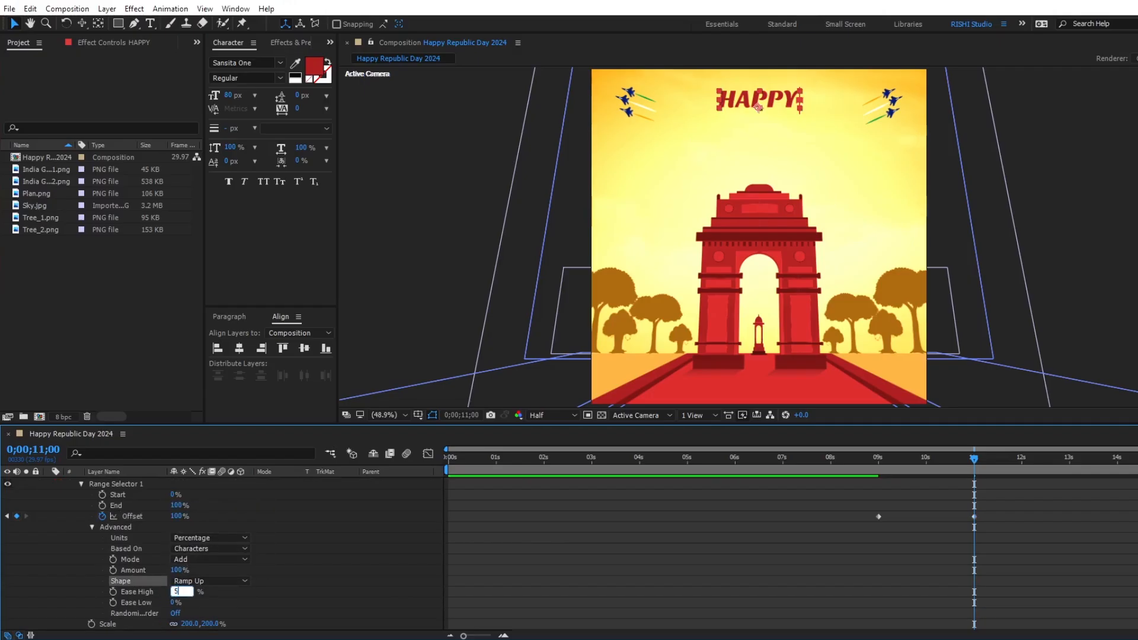
type("50")
key("Tab")
type("5")
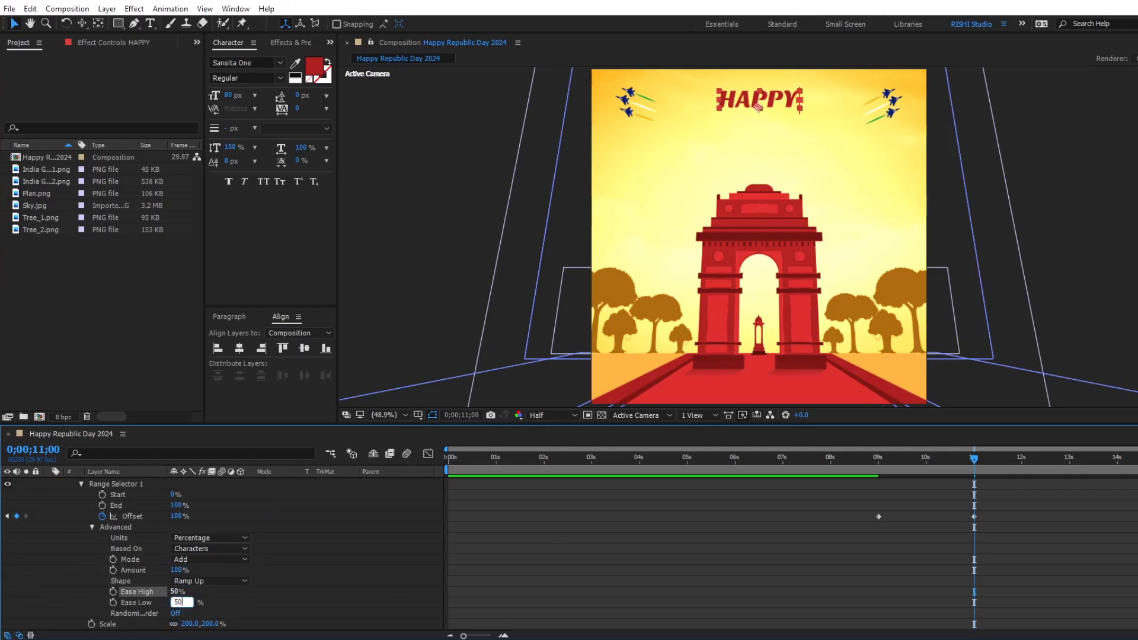
key("Return")
left_click(176, 613)
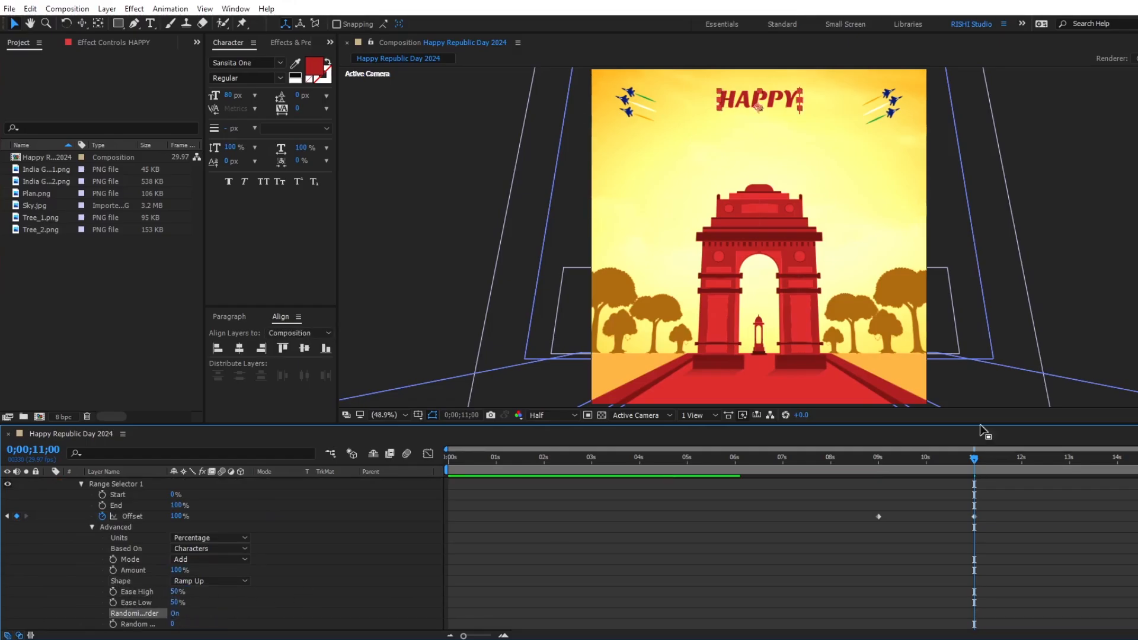
Set the range selector's random seed to 7 and preview the HAPPY letters' reveal from about 0;00;09;05.
left_click_drag(975, 460, 940, 466)
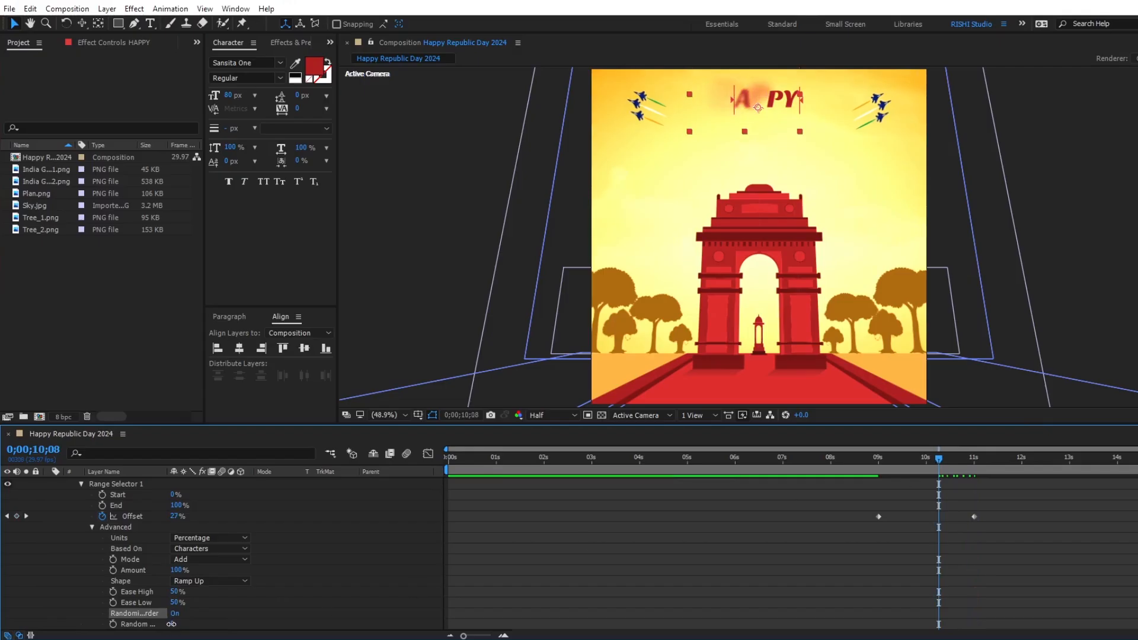
left_click_drag(172, 624, 176, 625)
left_click(887, 460)
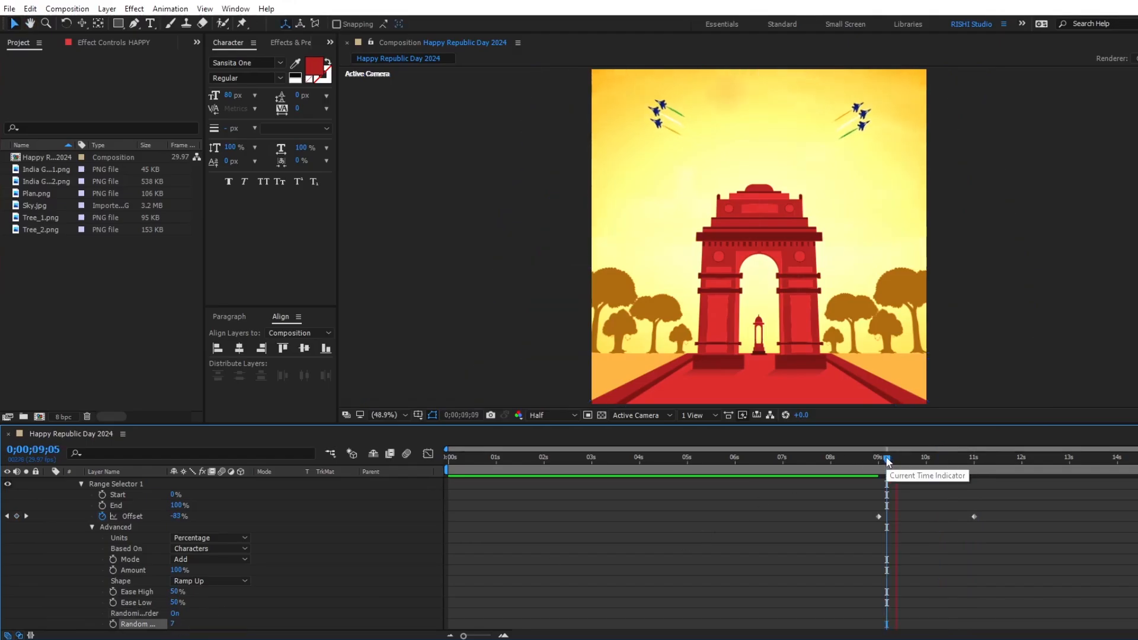
Collapse the HAPPY layer's properties and duplicate the layer.
scroll(912, 509, "up", 3)
left_click(912, 484)
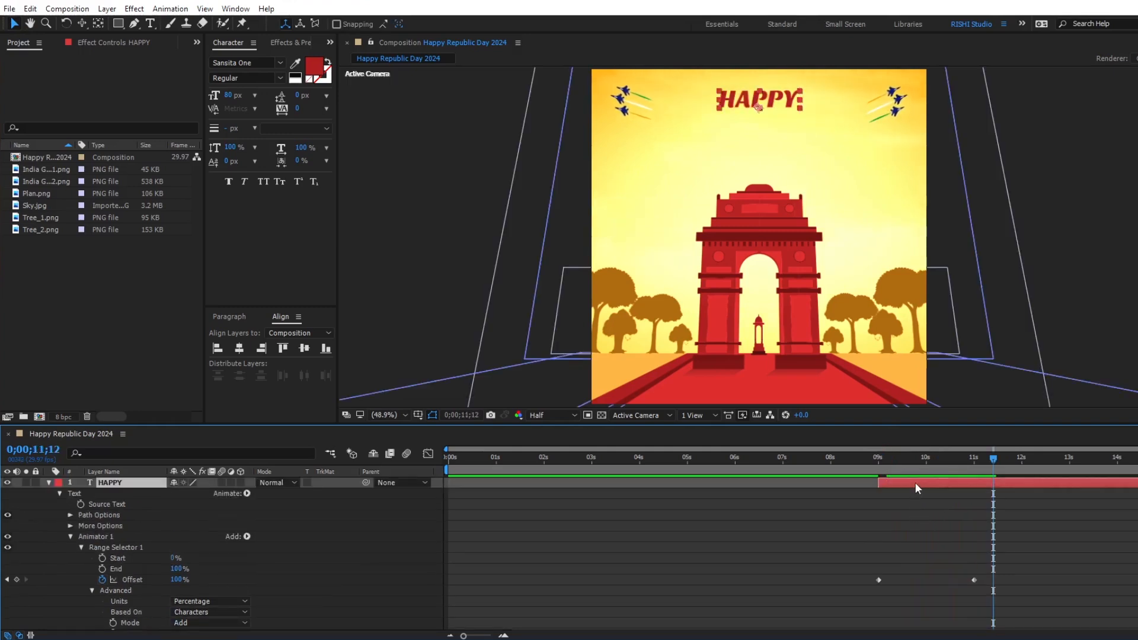
key("u")
key("u")
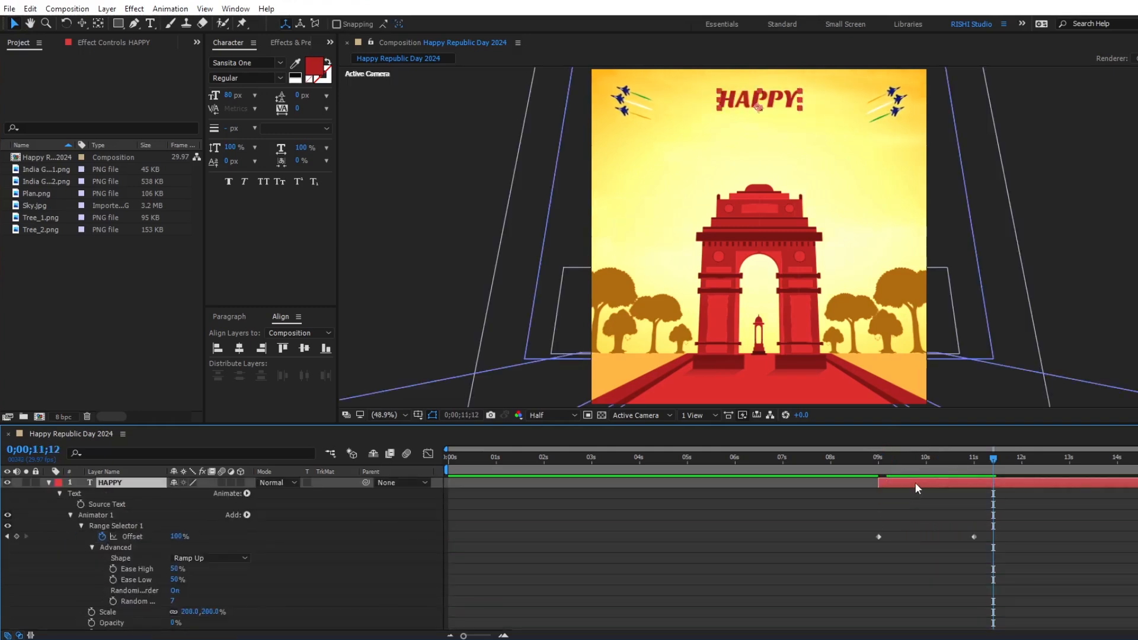
key("u")
key("ctrl+d")
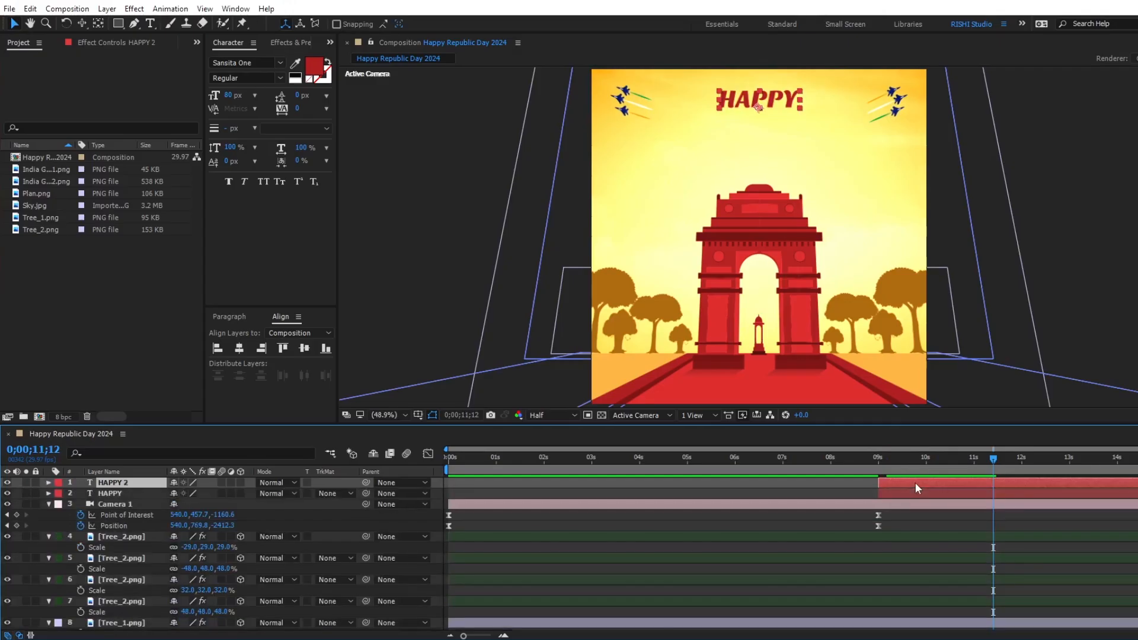
Move the original HAPPY layer's text down below its copy and change the wording to Republic Day.
left_click(912, 495)
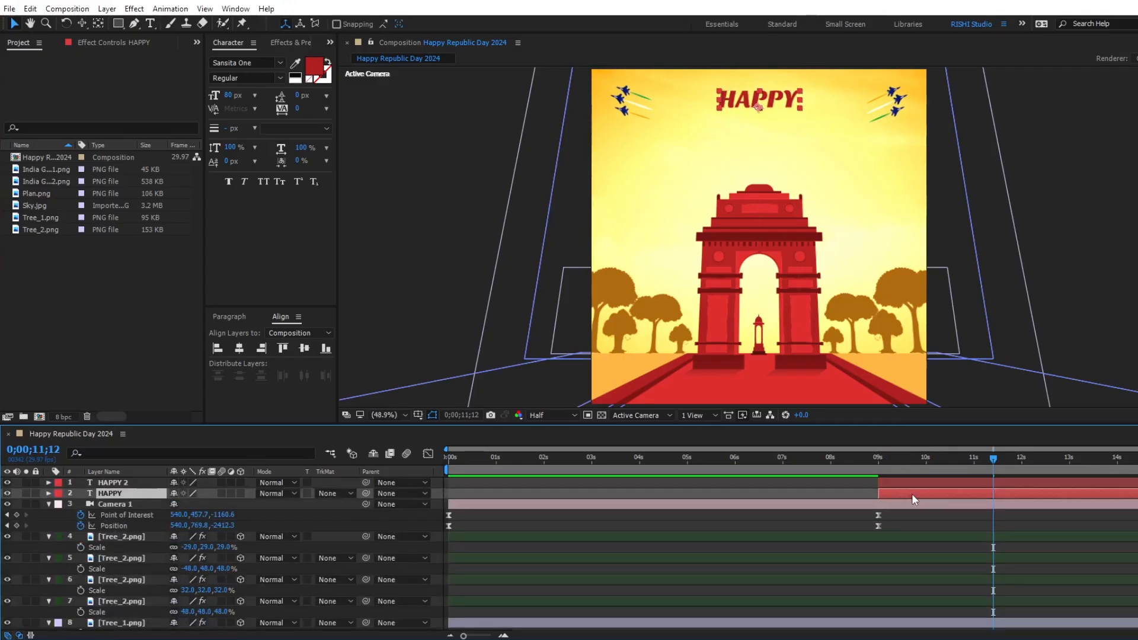
key("shift+Down")
key("shift+Down")
key("shift+Down")
key("shift+Down")
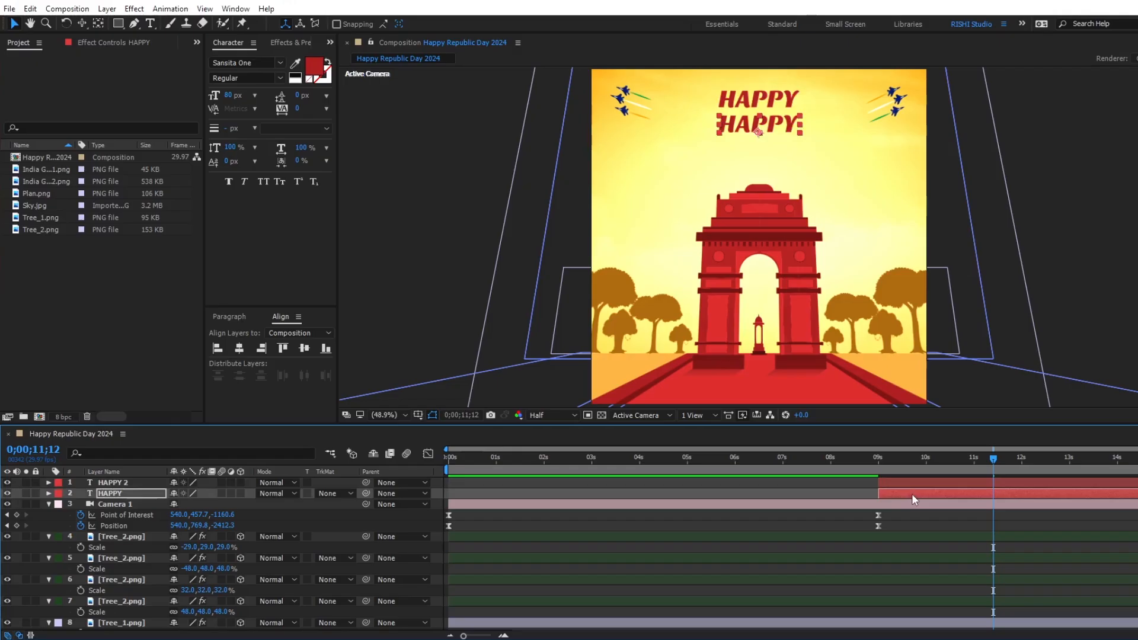
key("shift+Down")
double_click(911, 493)
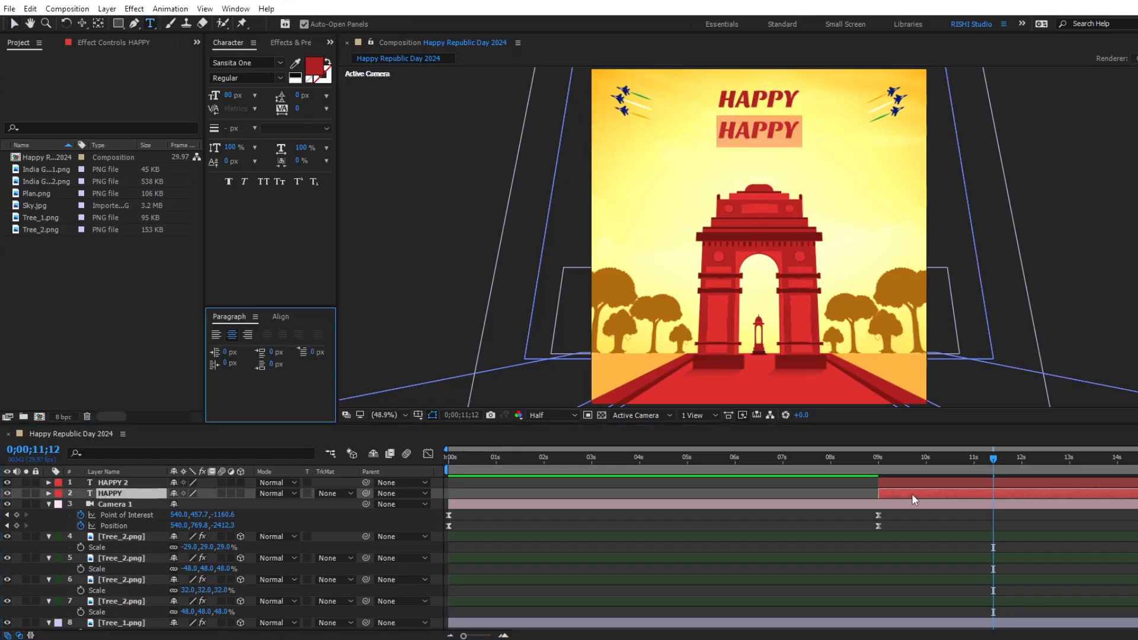
type("Republic Day")
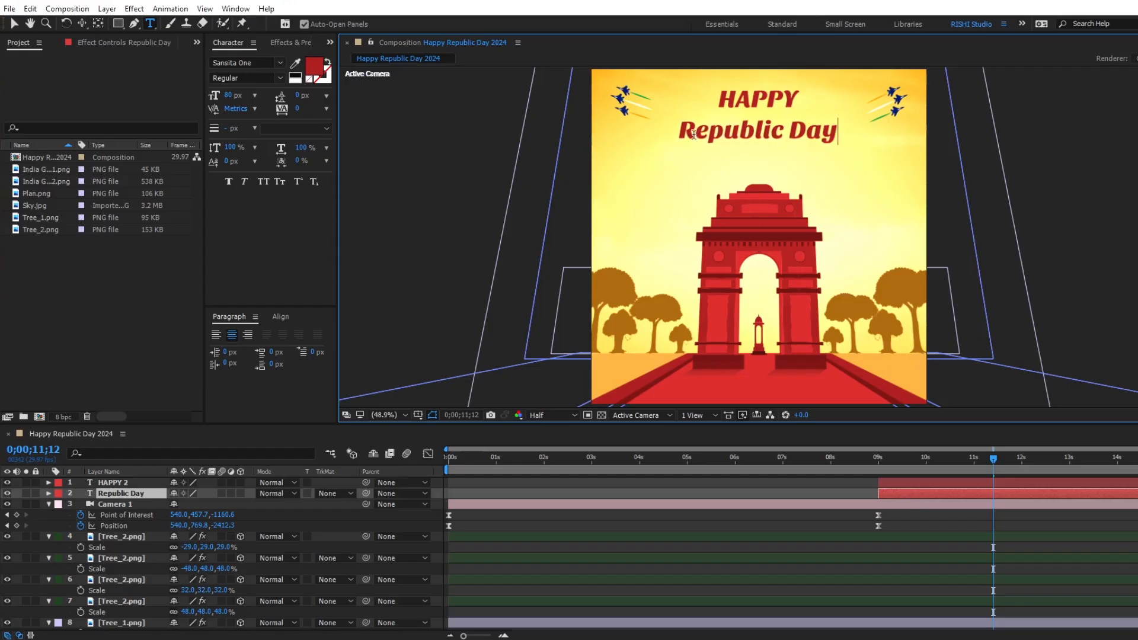
Enlarge the initial letters R and D of the Republic Day text to 150 px.
left_click_drag(693, 134, 557, 148)
left_click(232, 96)
type("150")
left_click_drag(817, 137, 797, 135)
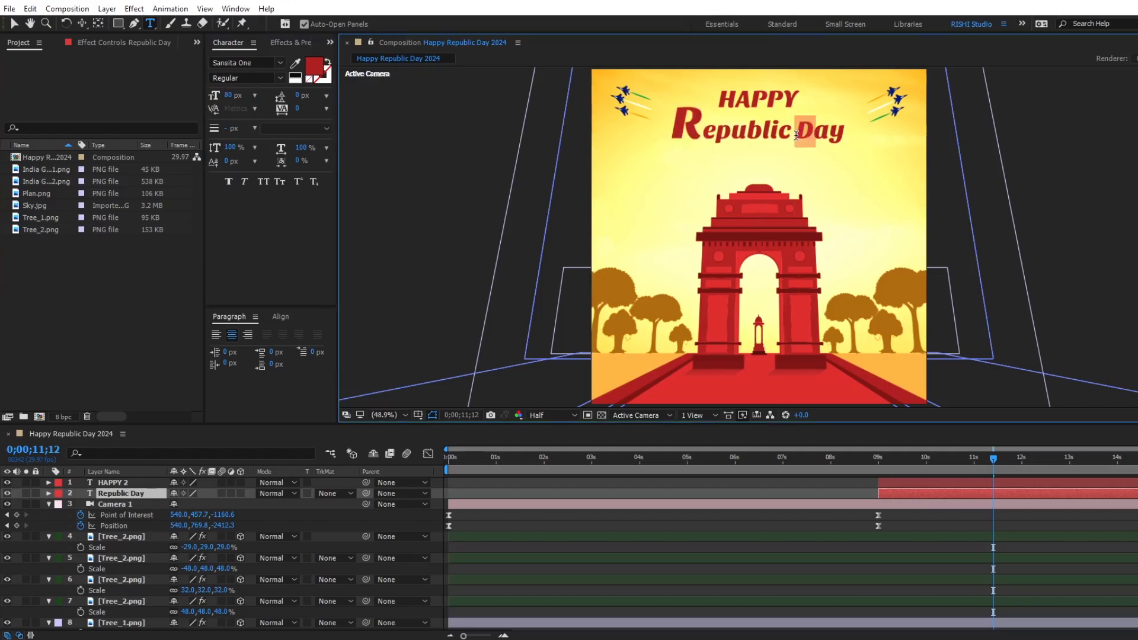
left_click(233, 96)
type("150")
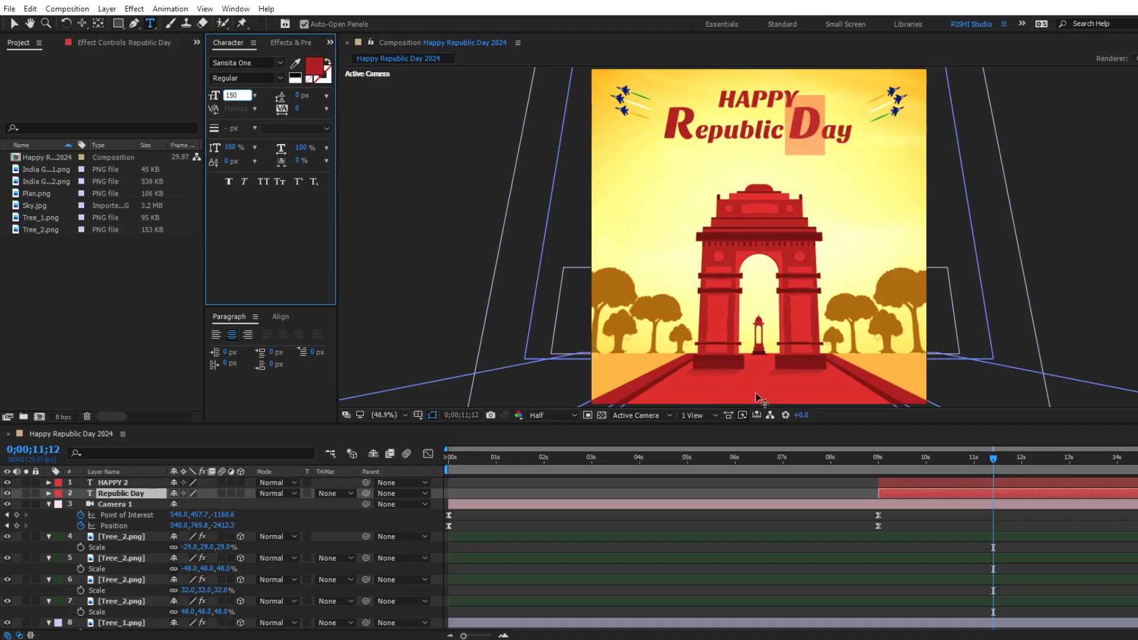
left_click(861, 493)
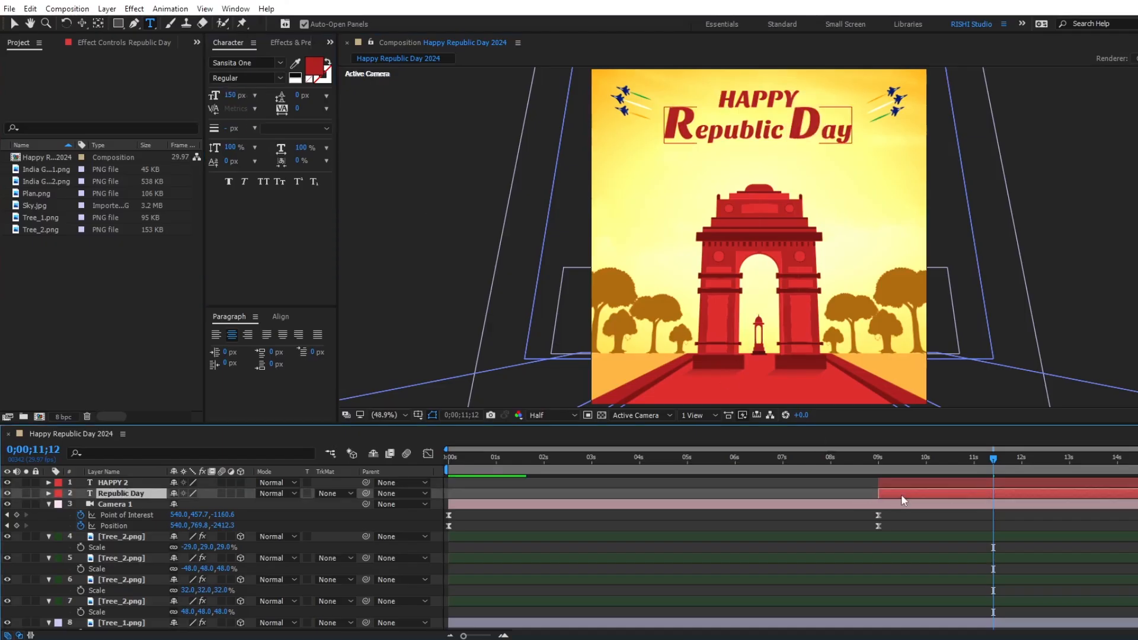
Nudge the Republic Day text slightly right and move HAPPY slightly down and left, closer above it.
key("shift+Right")
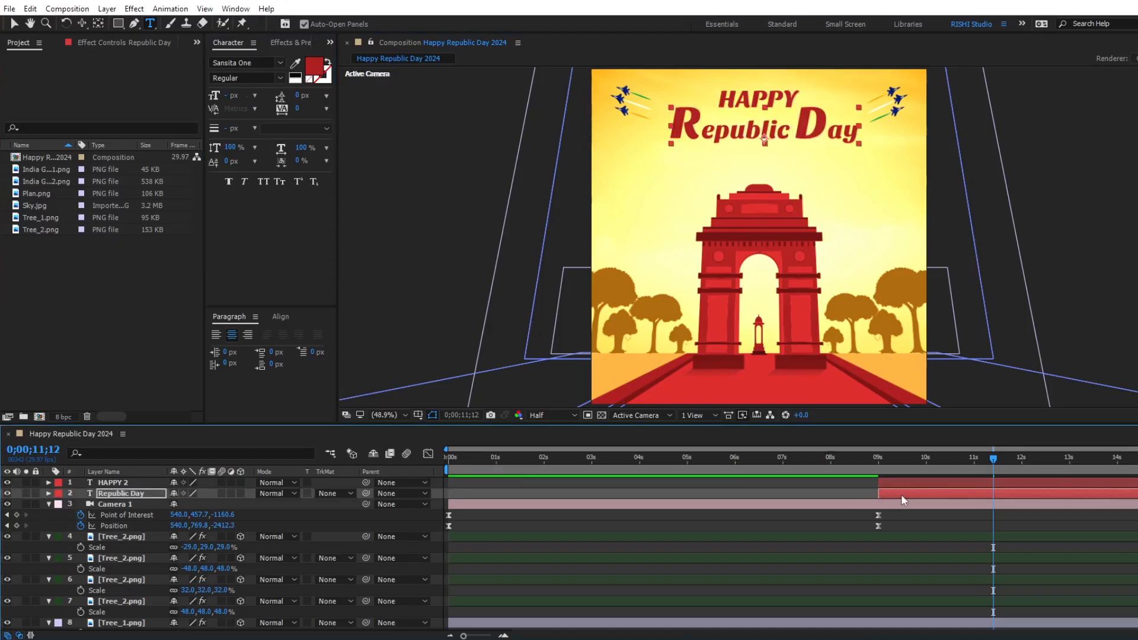
key("v")
left_click(952, 482)
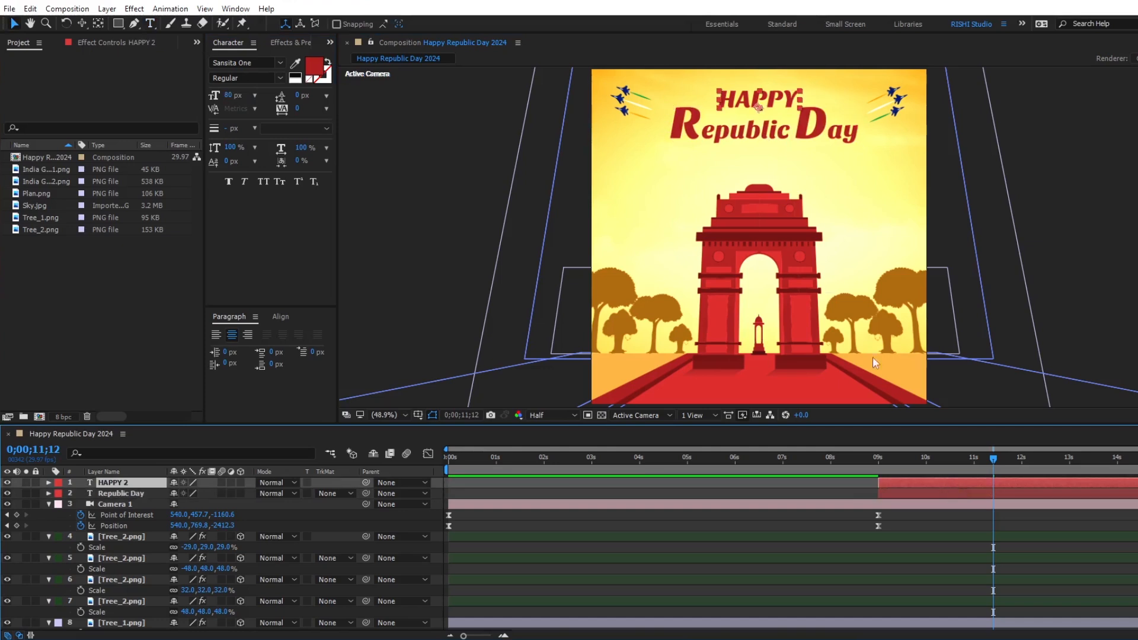
left_click_drag(757, 102, 754, 105)
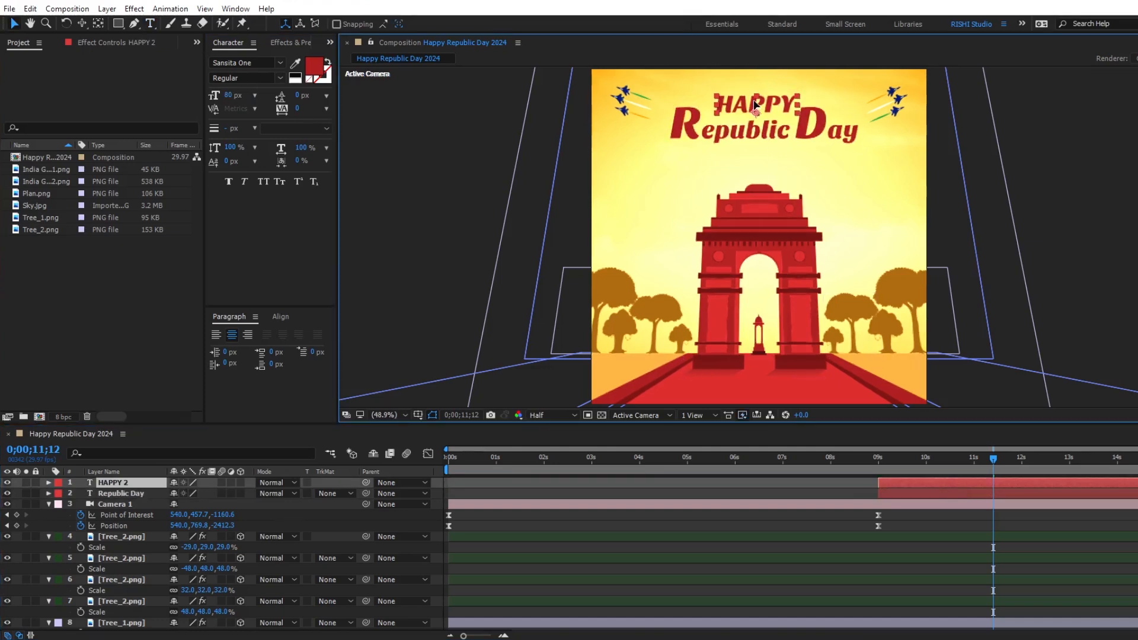
Move the last Offset keyframes of both text layers to about 0;00;12;00 and check the reveal at 0;00;10;00.
left_click(973, 490)
left_click(977, 481, "shift")
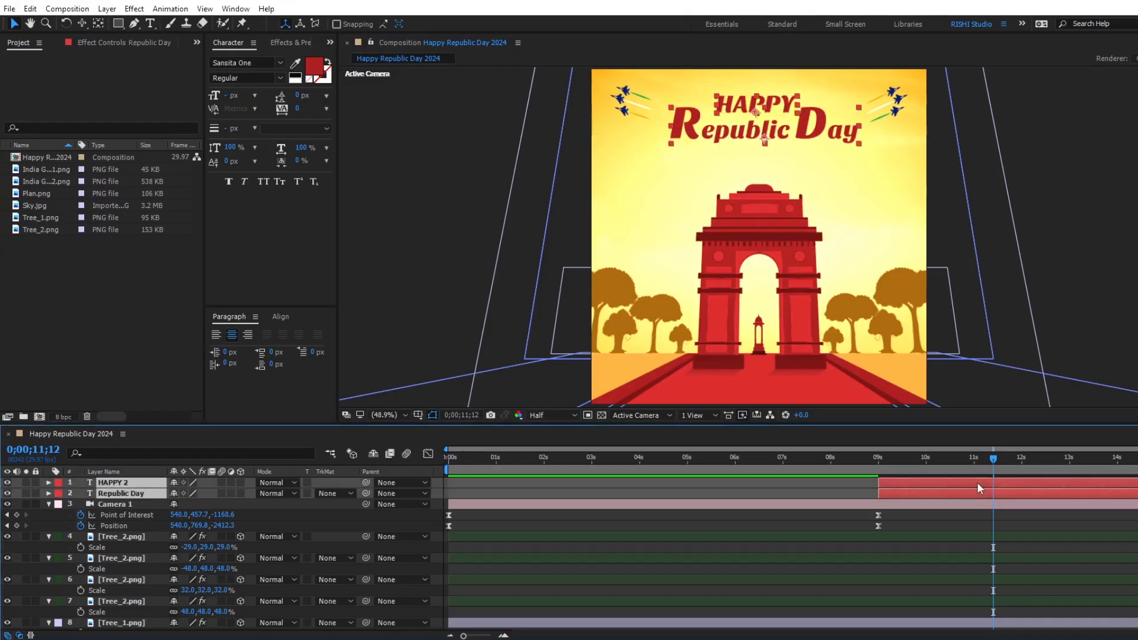
key("u")
left_click_drag(970, 503, 1025, 540)
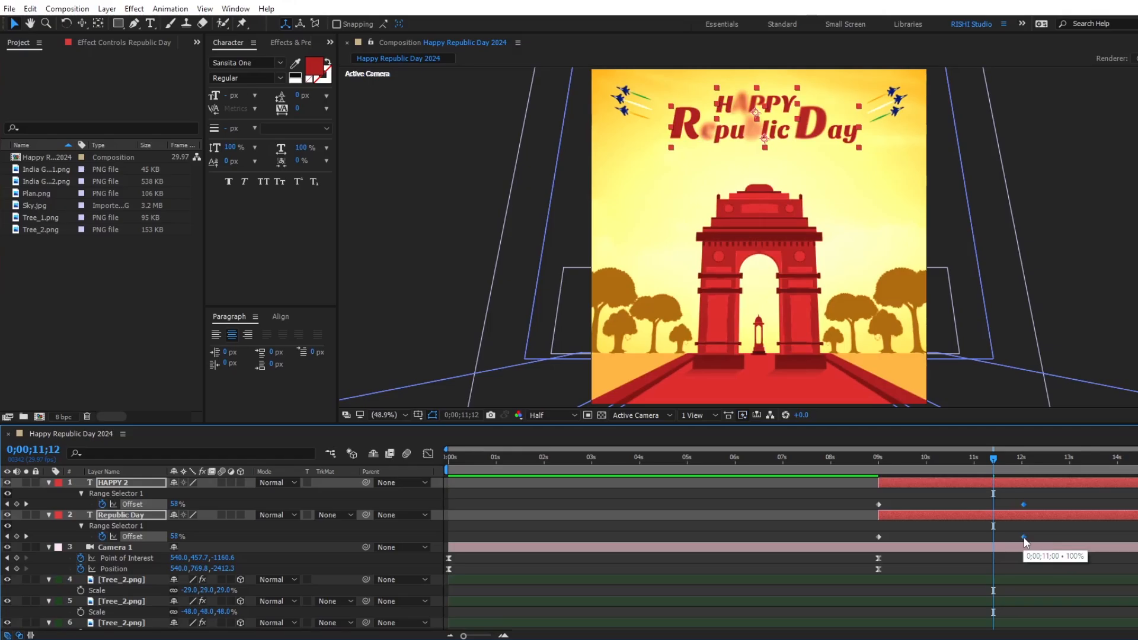
left_click(927, 461)
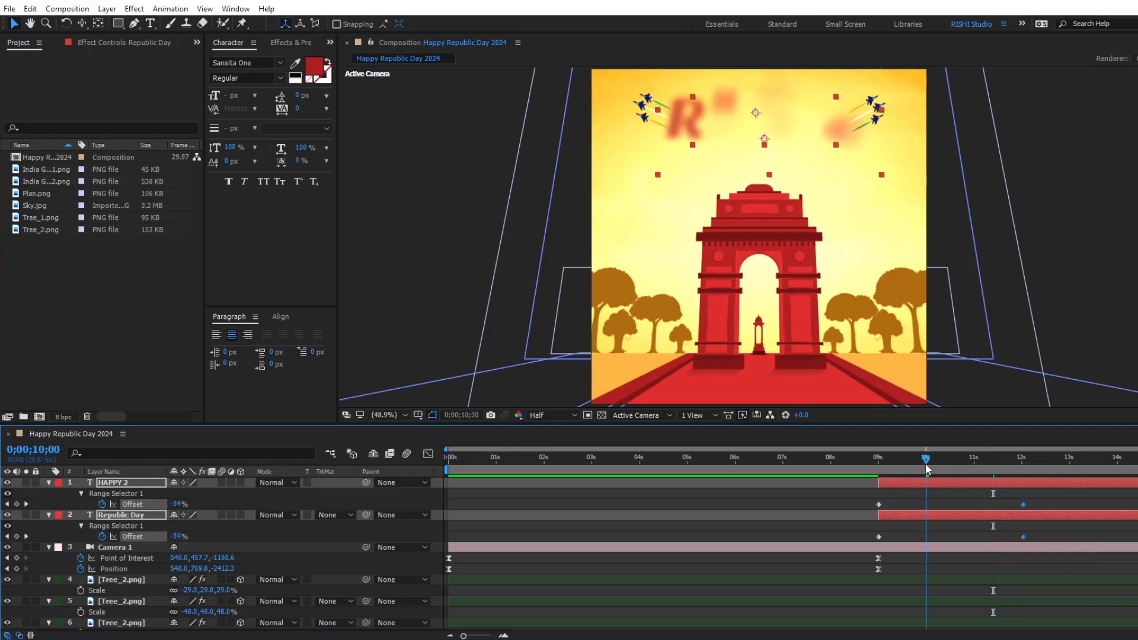
Move the Republic Day layer to start at 0;00;10;00 and HAPPY 2's last Offset keyframe to about 0;00;13;00.
left_click(942, 503)
left_click(944, 513)
key("[")
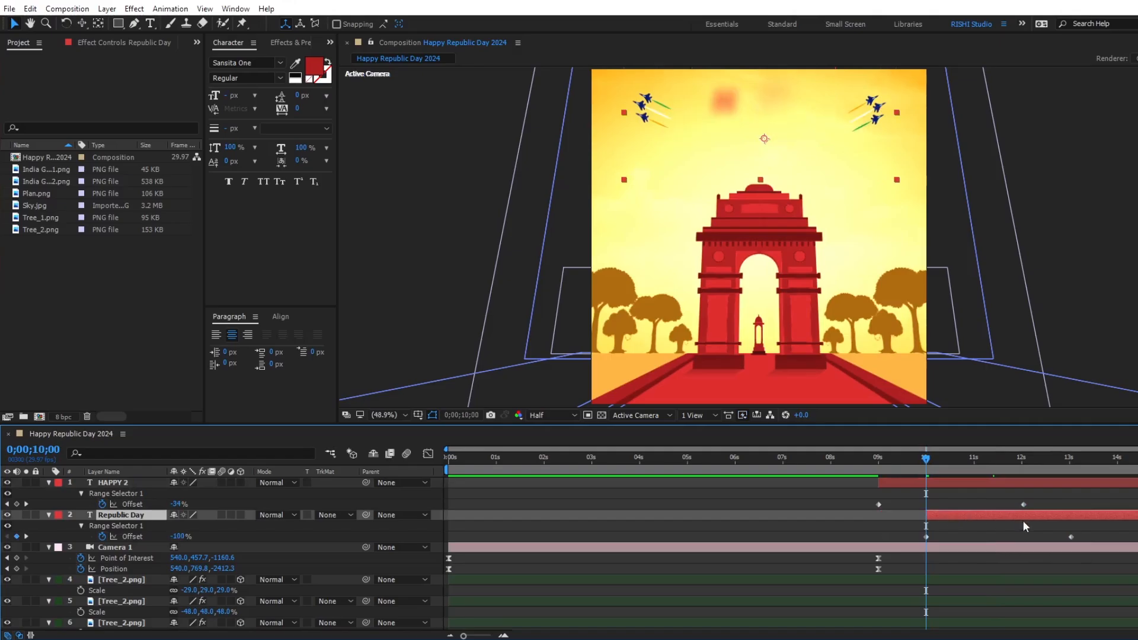
left_click_drag(1024, 504, 1070, 515)
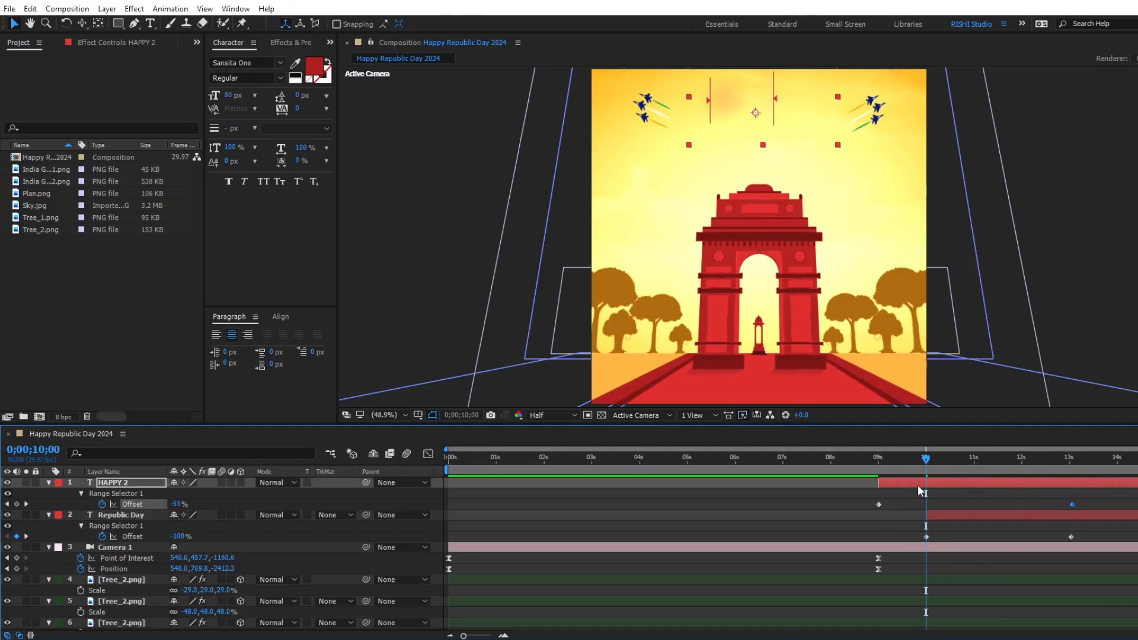
Collapse the properties of all layers and return to the start of the timeline to preview the animation.
key("ctrl+a")
key("u")
left_click(838, 485)
left_click_drag(618, 461, 418, 461)
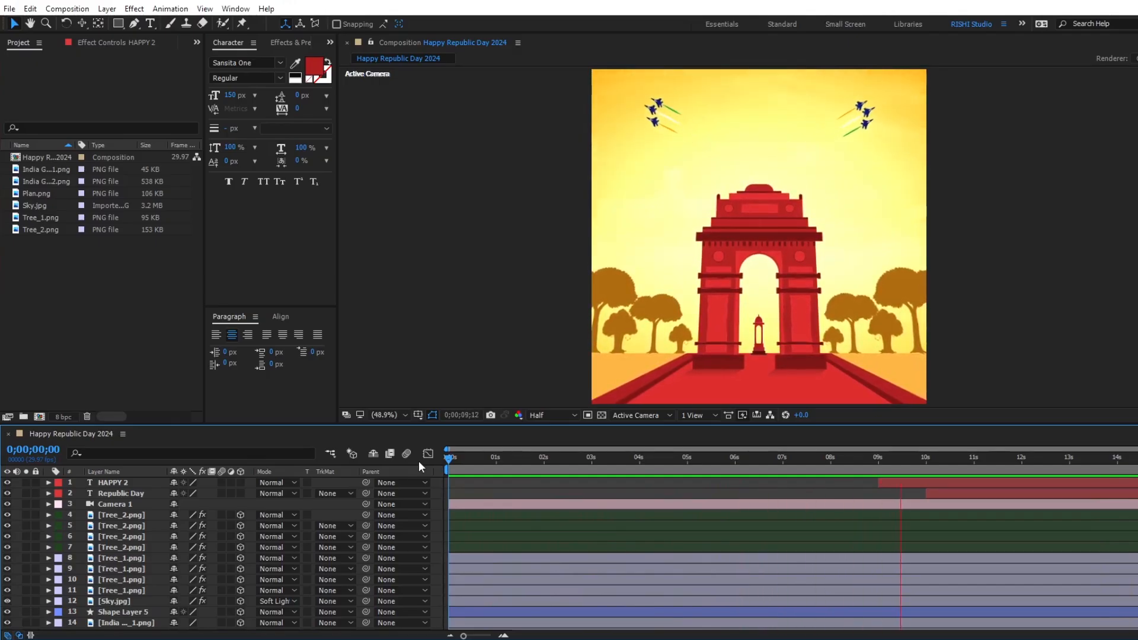
Move both Plan.png layers so they start at 0;00;05;00.
left_click(689, 460)
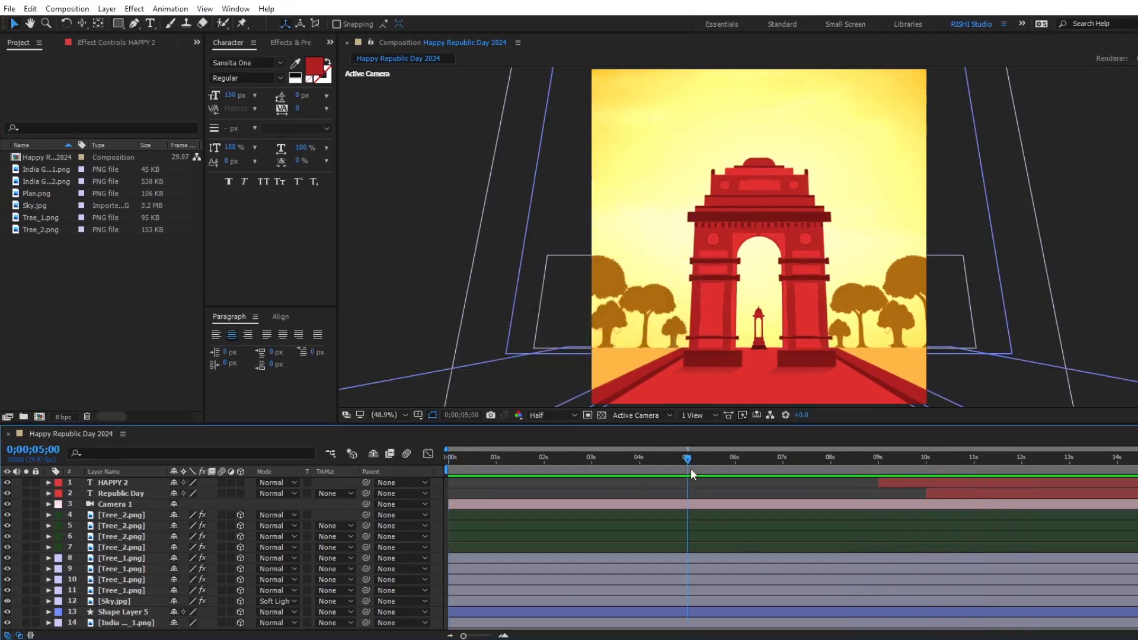
scroll(756, 582, "down", 3)
left_click(756, 571)
left_click(756, 577, "shift")
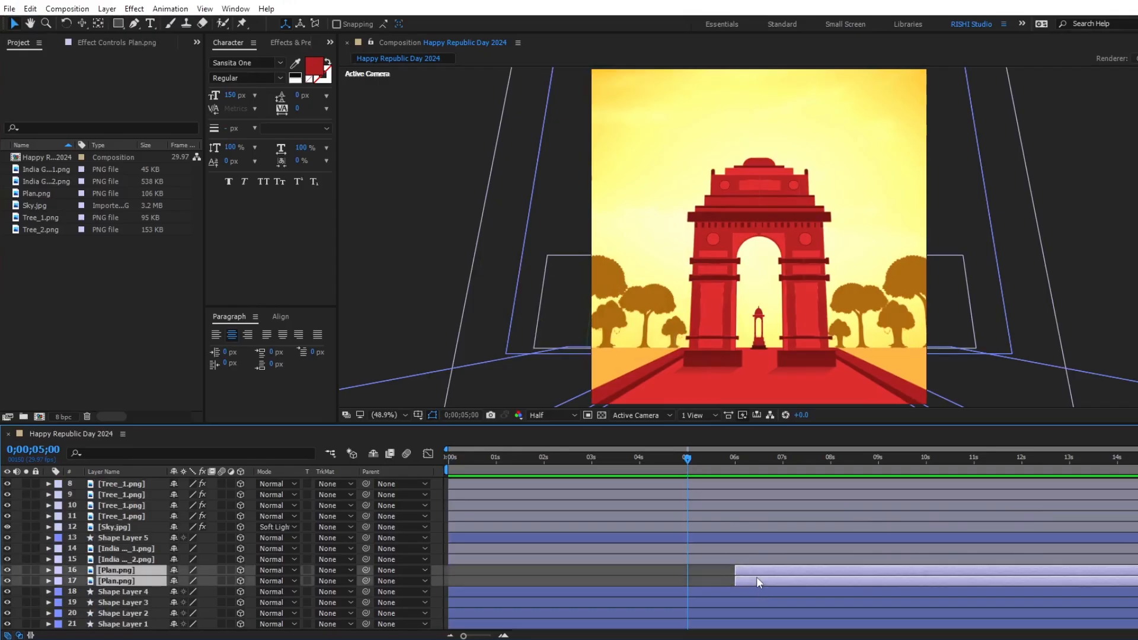
key("bracketleft")
Move the last Position keyframes of both Plan.png layers slightly later, collapse their properties and preview from 0;00;05;00.
key("p")
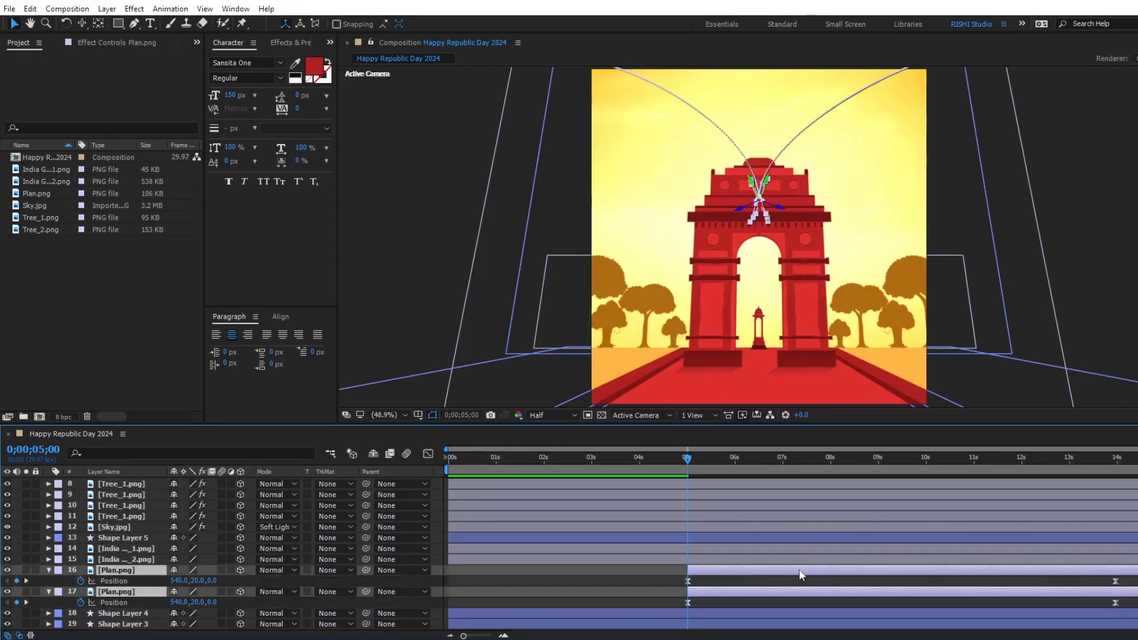
left_click_drag(1096, 574, 1126, 603)
key("ctrl+z")
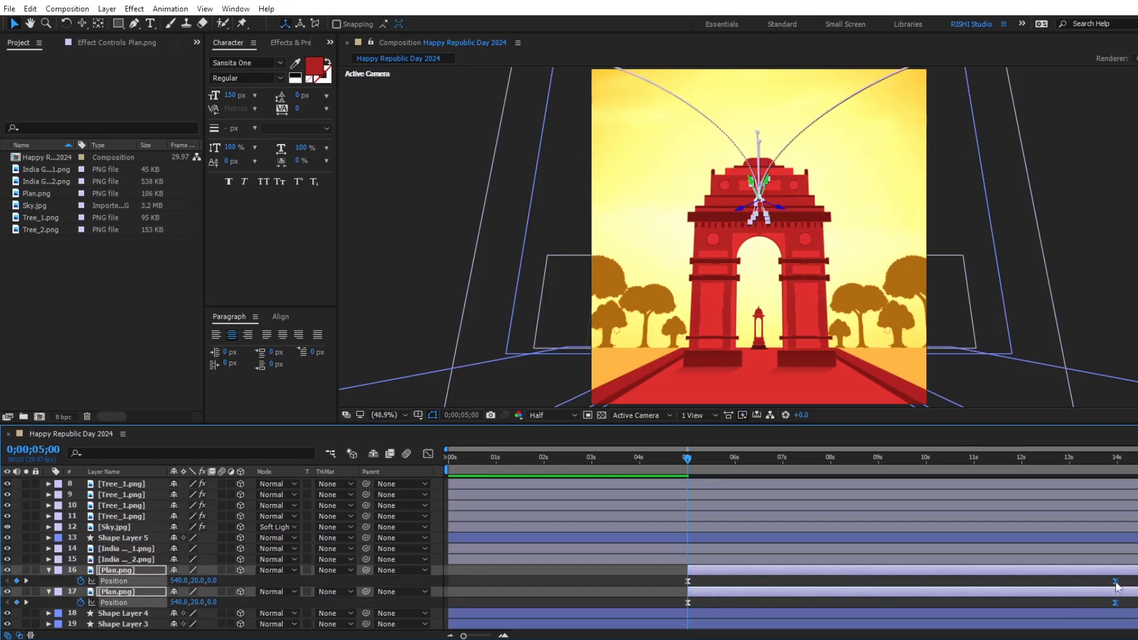
left_click(1115, 582, "shift")
left_click(1114, 583, "shift")
left_click(1115, 583, "shift")
left_click_drag(1116, 583, 1137, 583)
key("u")
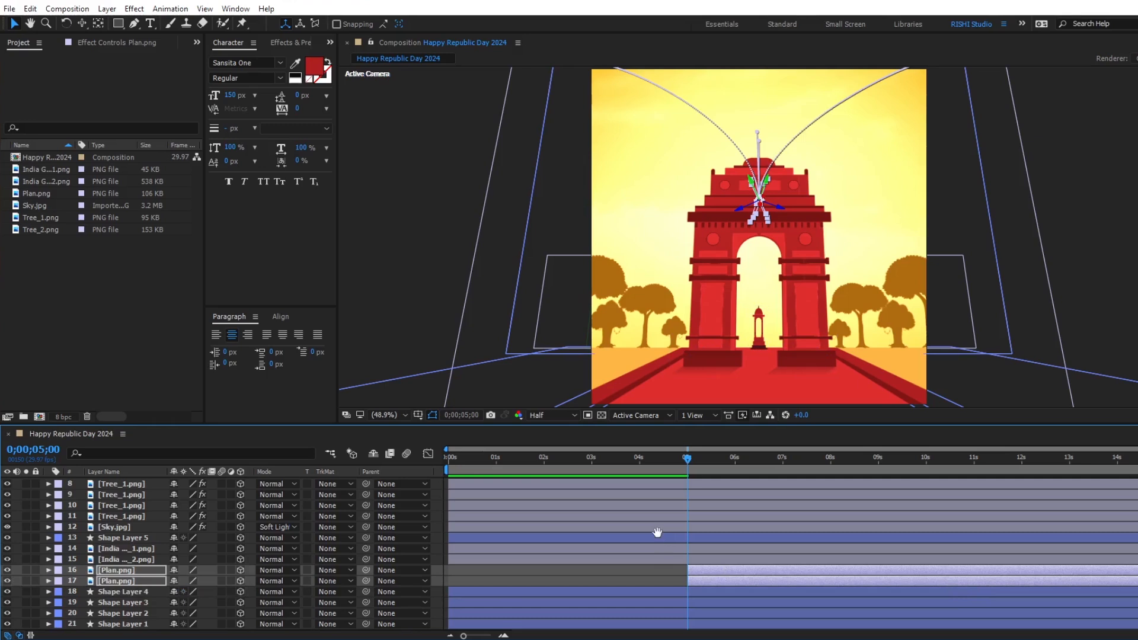
key("space")
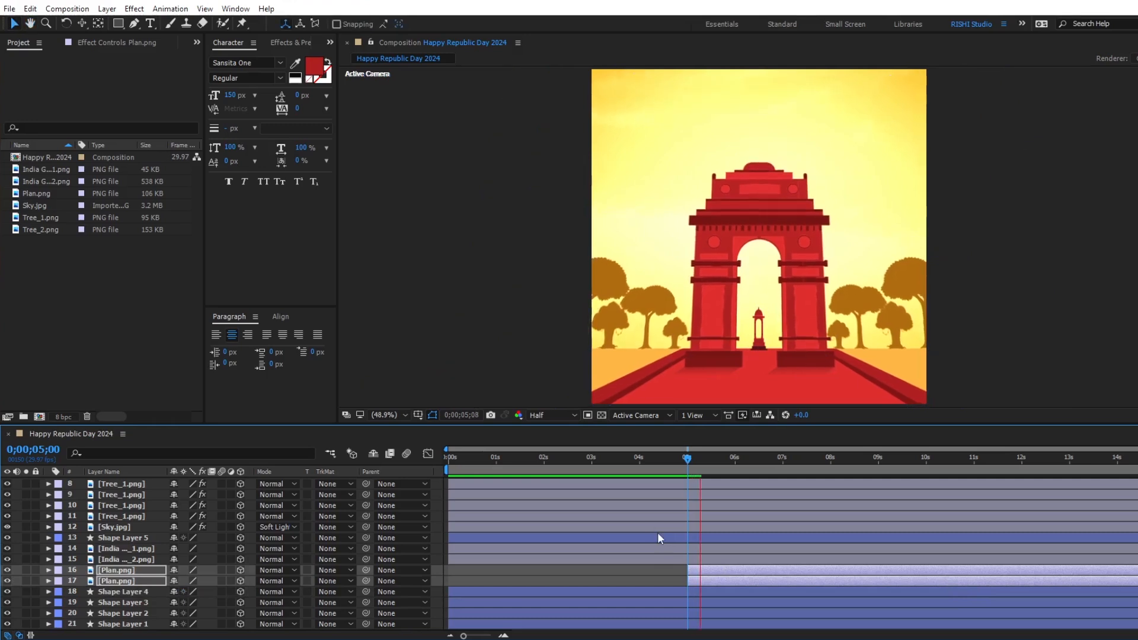